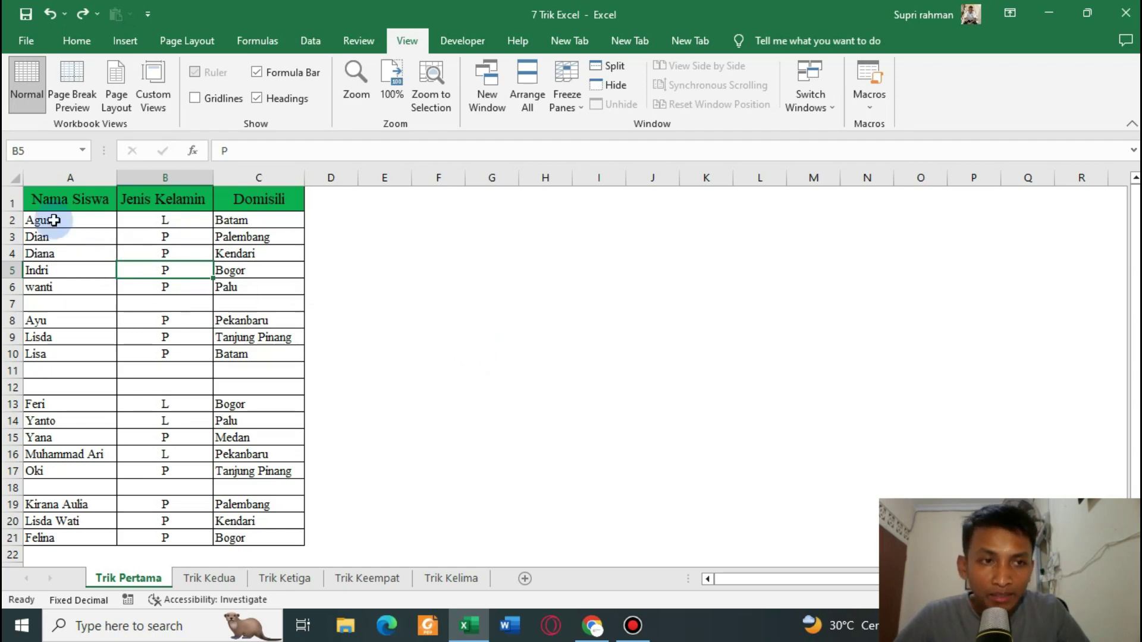
pyautogui.moveTo(46, 191); pyautogui.dragTo(263, 541)
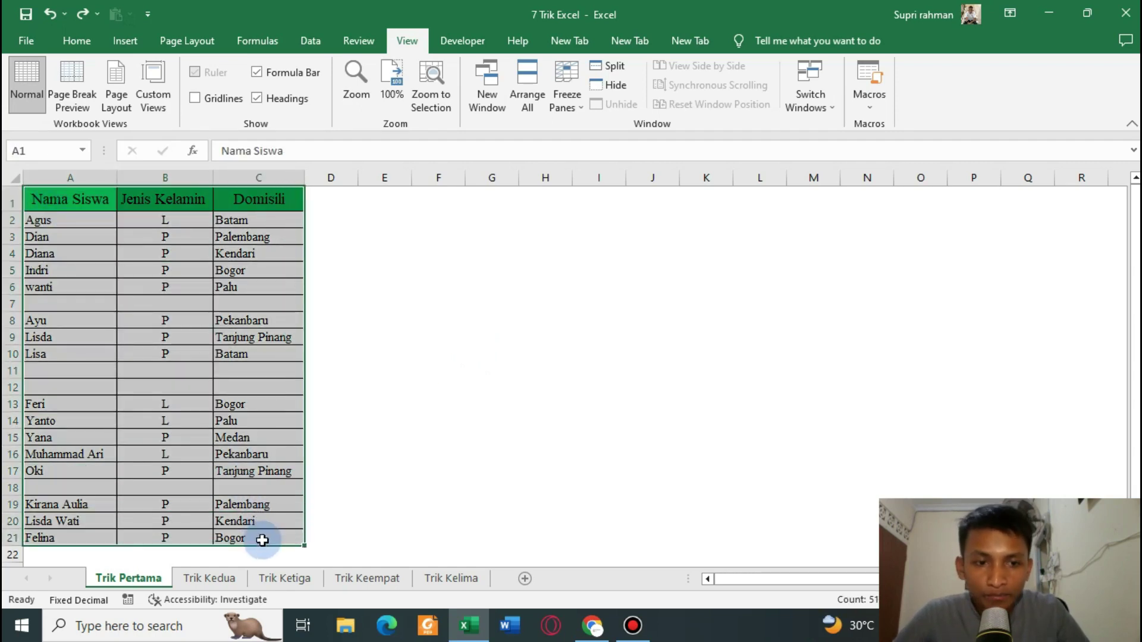
pyautogui.click(161, 384)
# Step: Try deleting the blank cells A7:D7 with the cells below shifted up, and undo the deletion
pyautogui.click(37, 301)
pyautogui.moveTo(202, 317); pyautogui.dragTo(306, 306)
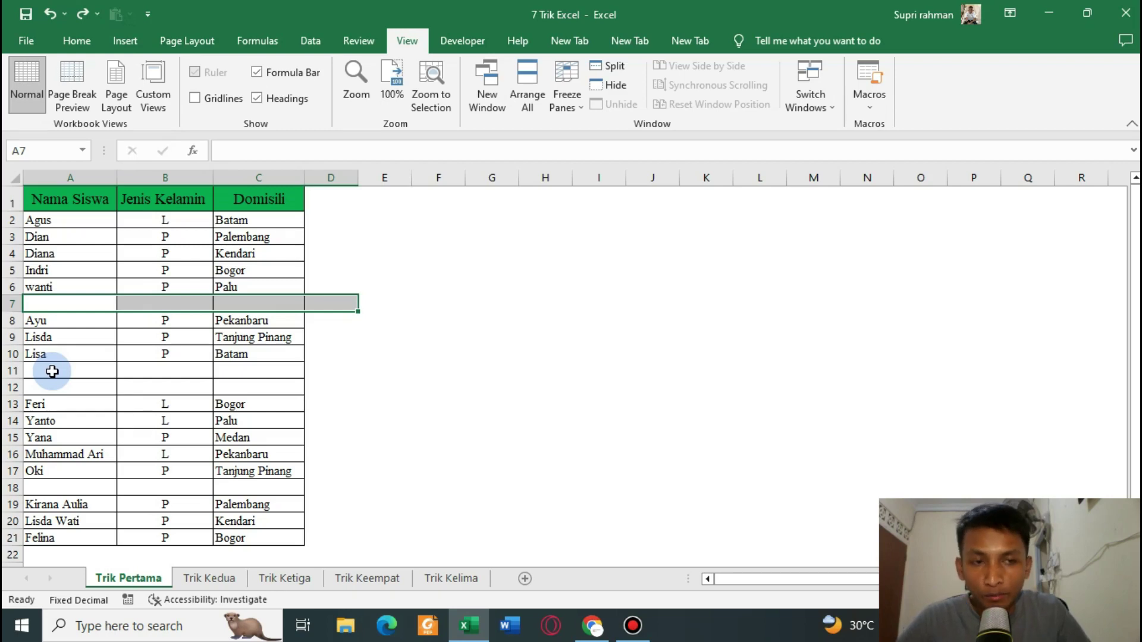
pyautogui.rightClick(63, 308)
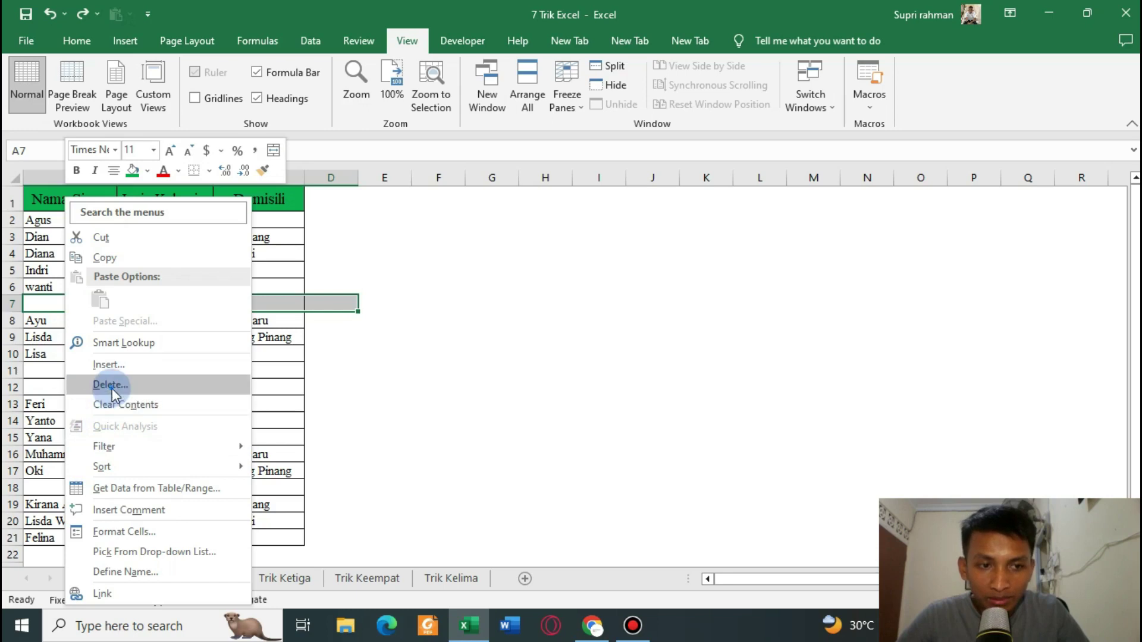
pyautogui.click(113, 384)
pyautogui.click(86, 406)
pyautogui.click(150, 460)
pyautogui.click(245, 401)
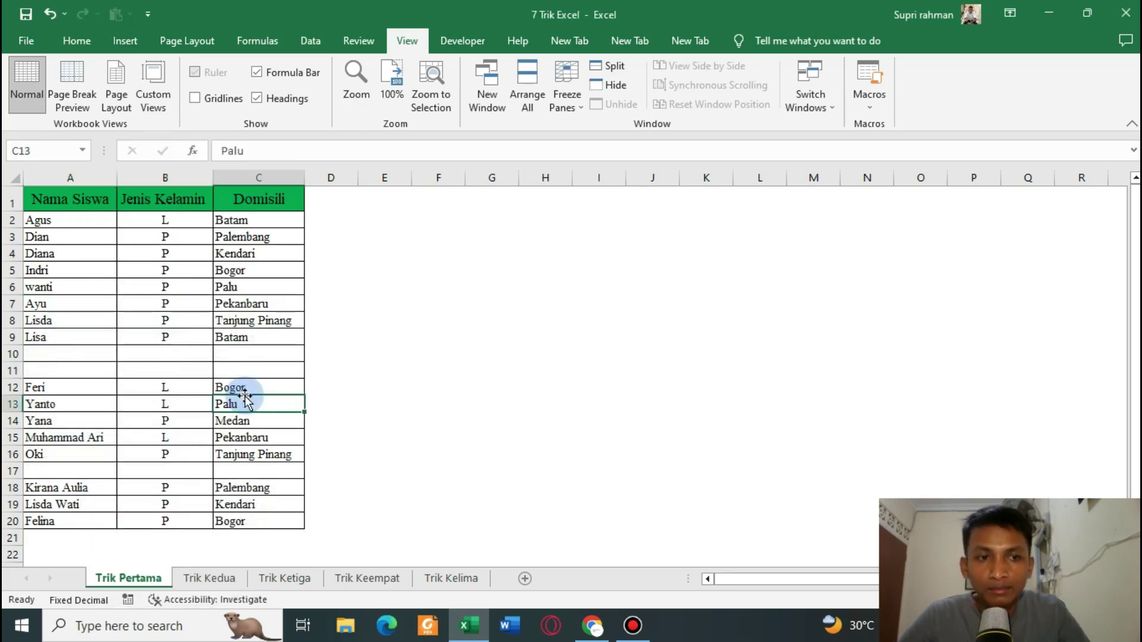
pyautogui.hotkey('ctrl', 'z')
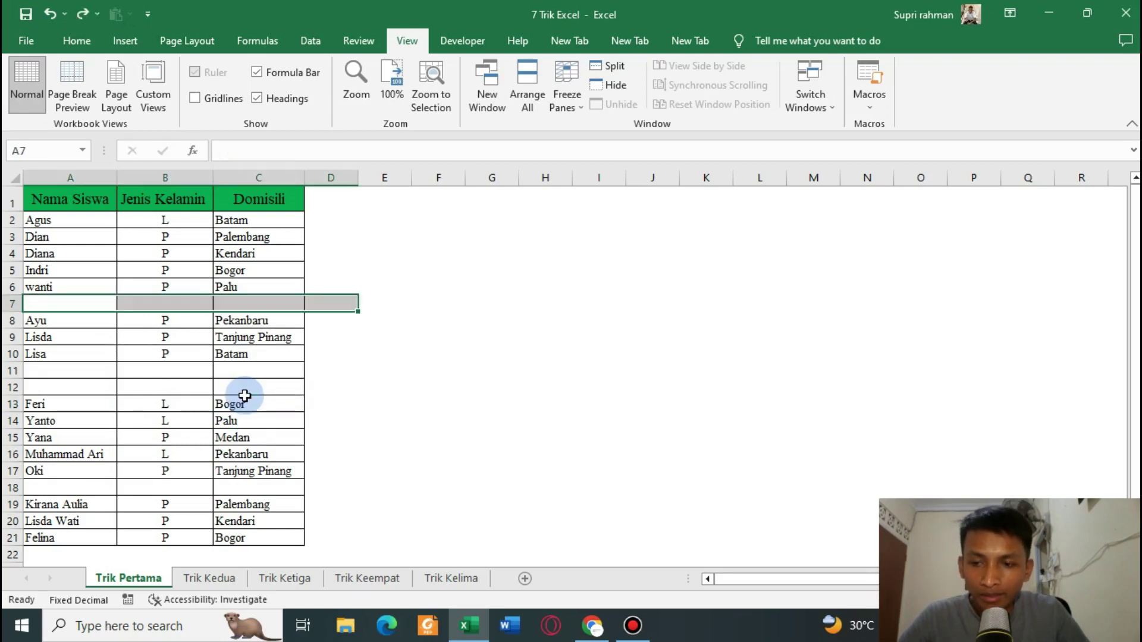
pyautogui.click(244, 373)
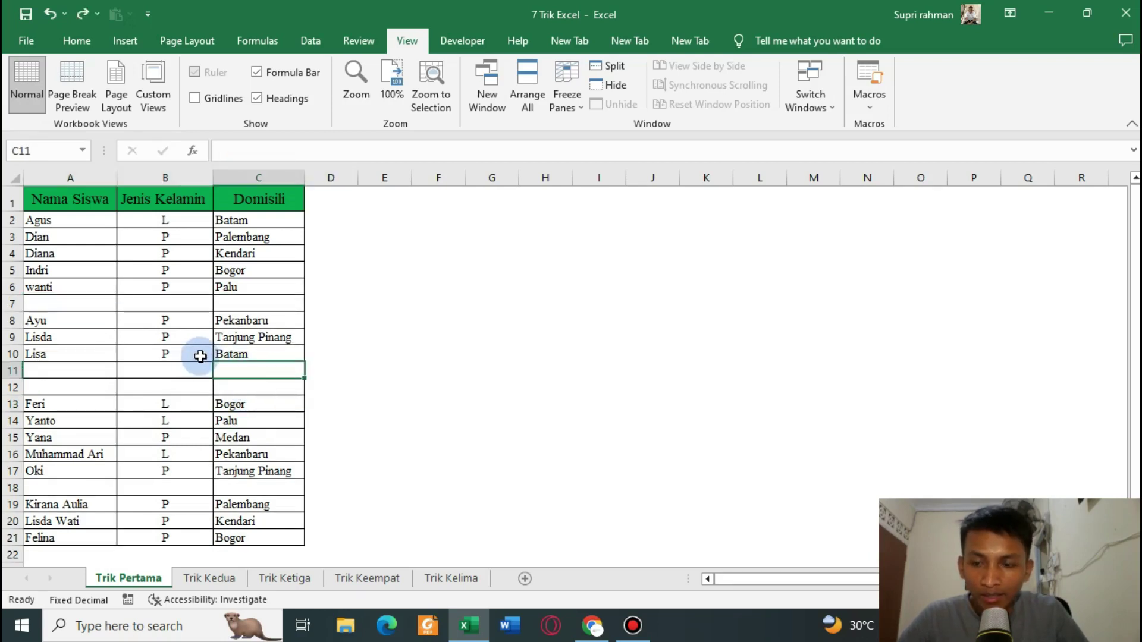
# Step: Select only the blank cells within the student table A1:C21 using Go To Special with the Blanks option
pyautogui.moveTo(33, 199); pyautogui.dragTo(235, 539)
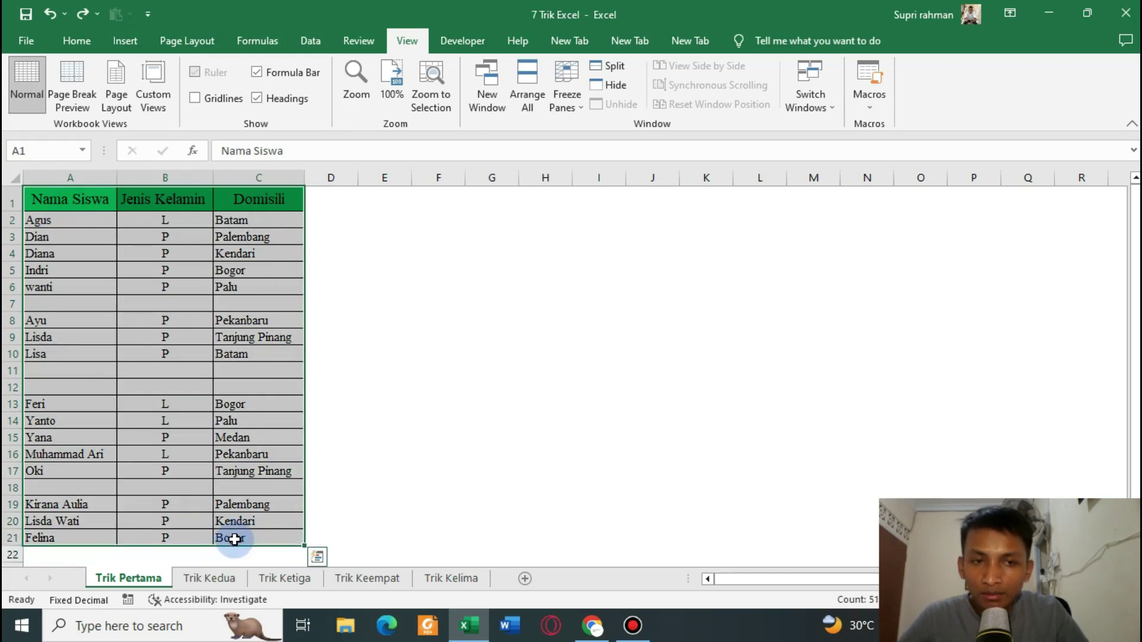
pyautogui.hotkey('ctrl', 'g')
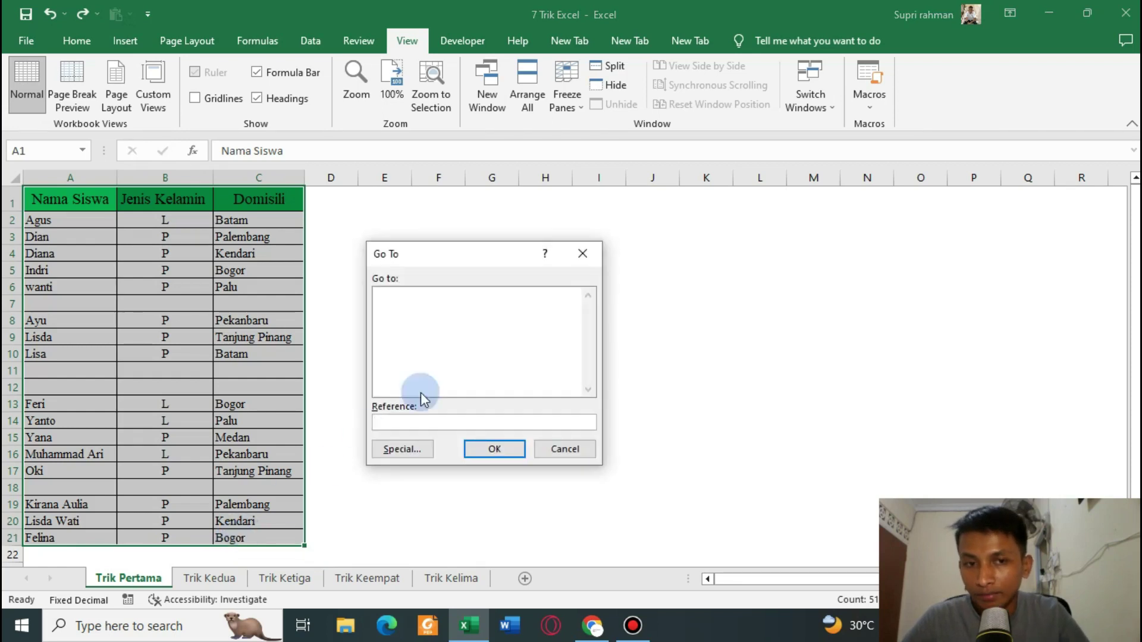
pyautogui.moveTo(482, 260); pyautogui.dragTo(461, 252)
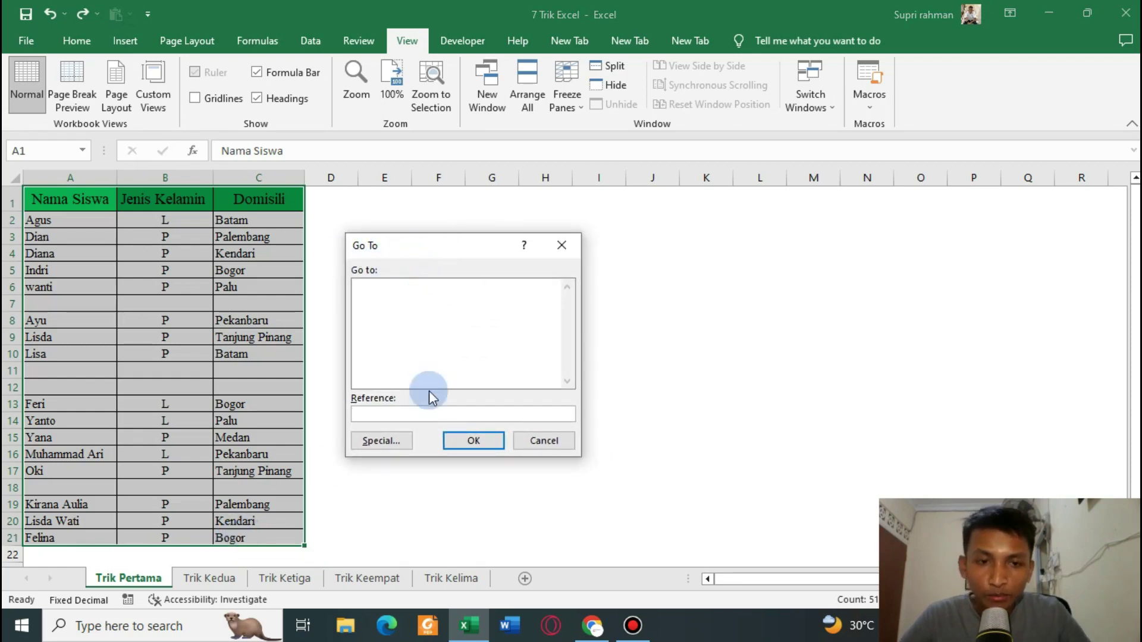
pyautogui.click(396, 446)
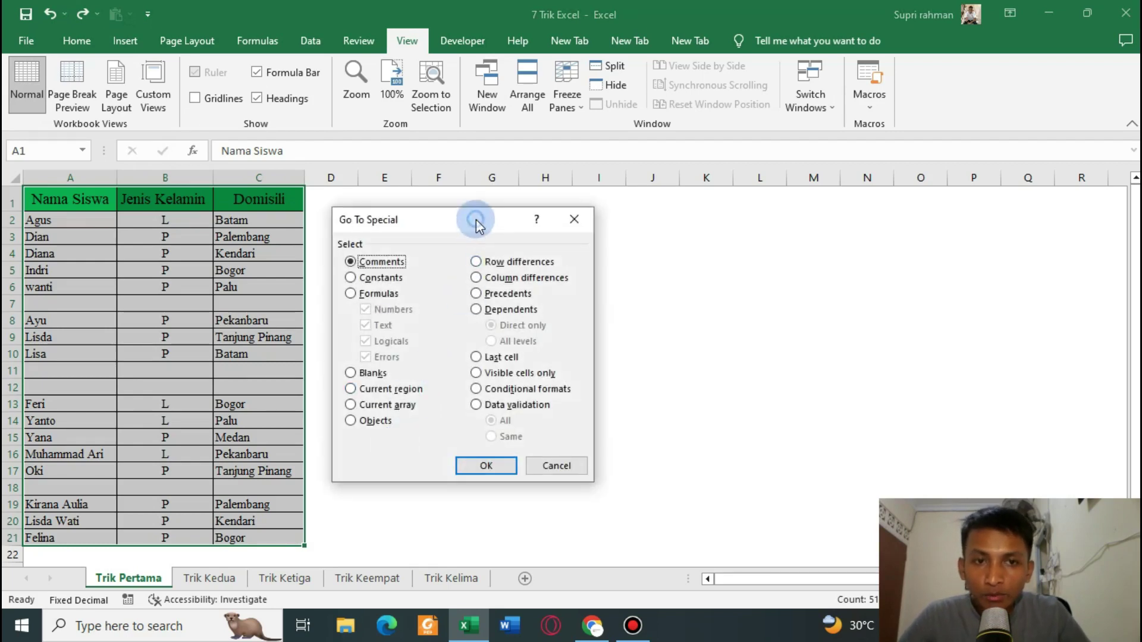
pyautogui.moveTo(476, 226); pyautogui.dragTo(477, 245)
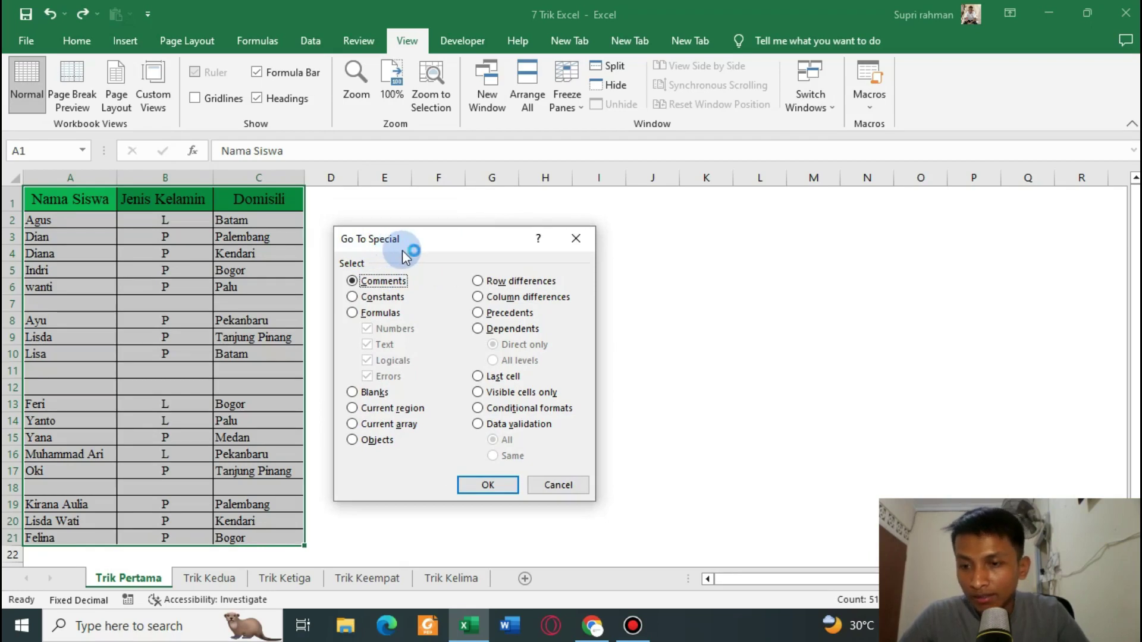
pyautogui.moveTo(441, 239); pyautogui.dragTo(449, 218)
pyautogui.click(386, 372)
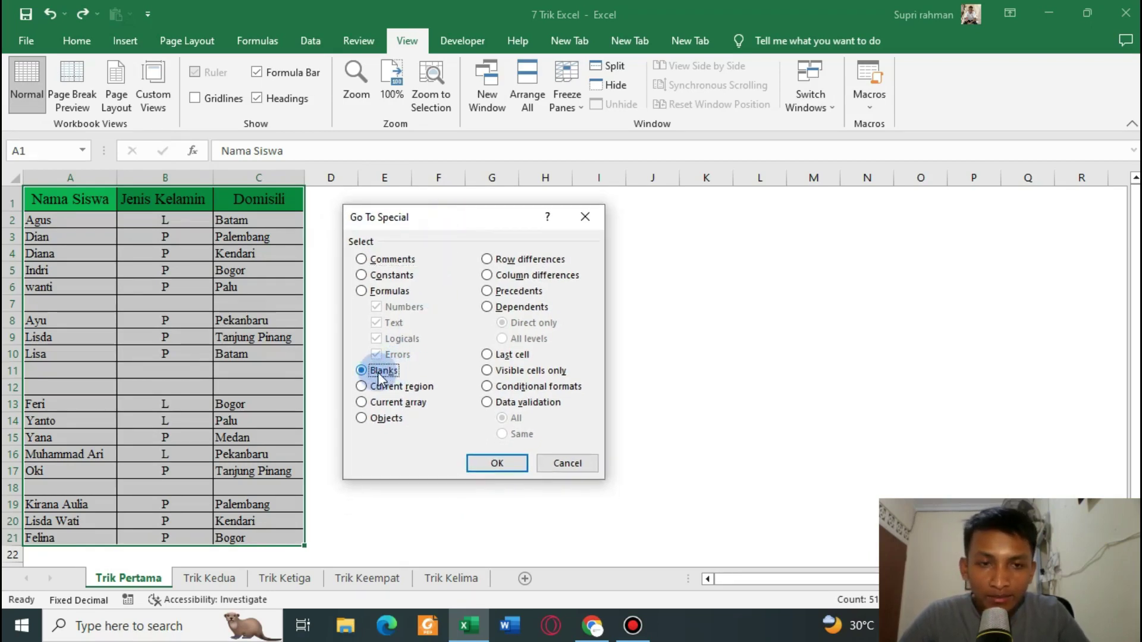
pyautogui.click(486, 464)
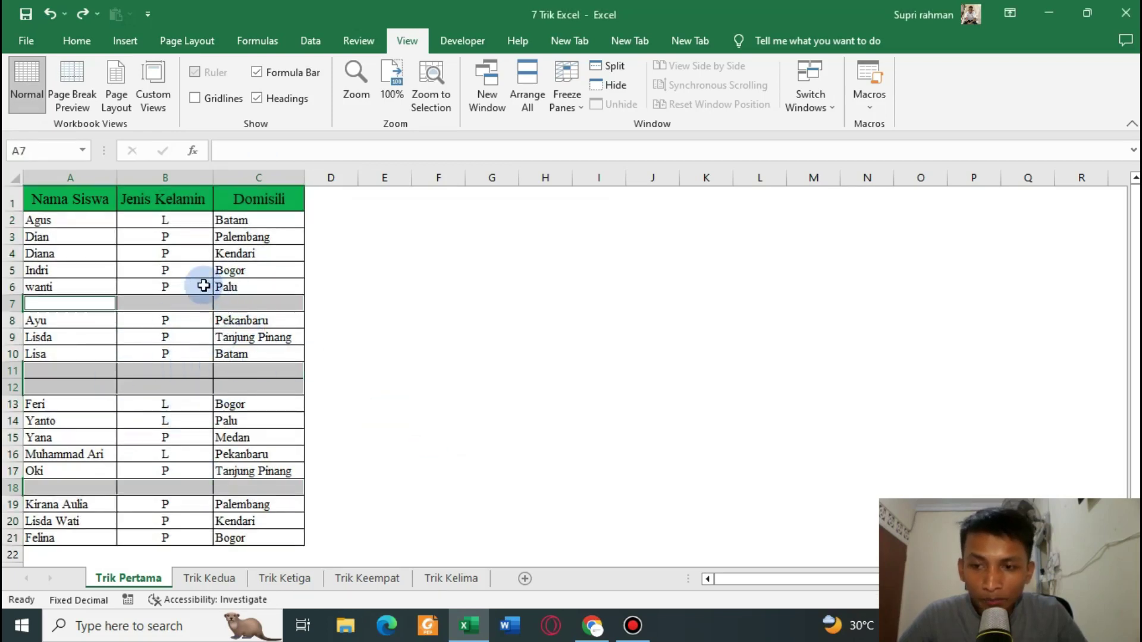
# Step: Delete the selected blank cells from the student table with the Shift cells up option
pyautogui.rightClick(155, 387)
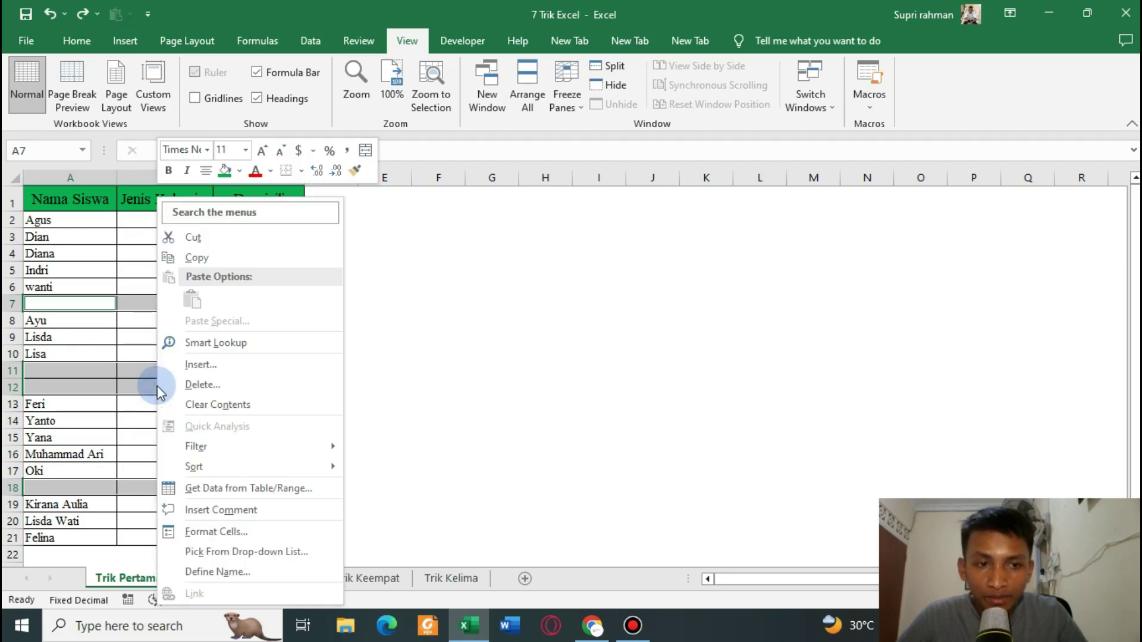
pyautogui.click(202, 384)
pyautogui.click(178, 388)
pyautogui.moveTo(174, 346); pyautogui.dragTo(401, 276)
pyautogui.click(396, 336)
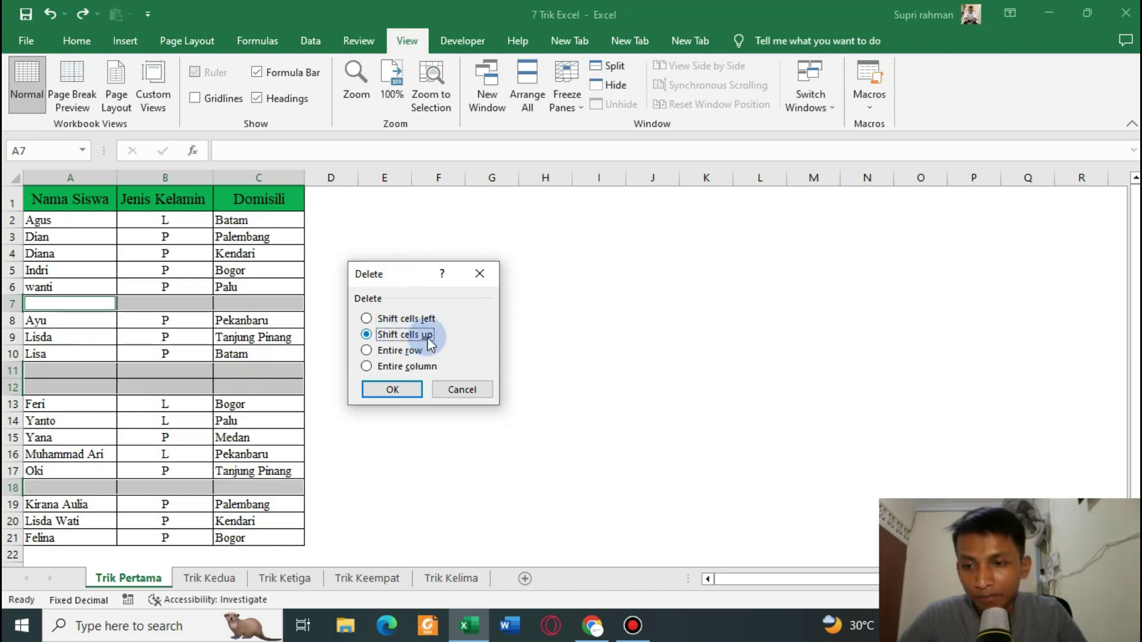
pyautogui.click(380, 389)
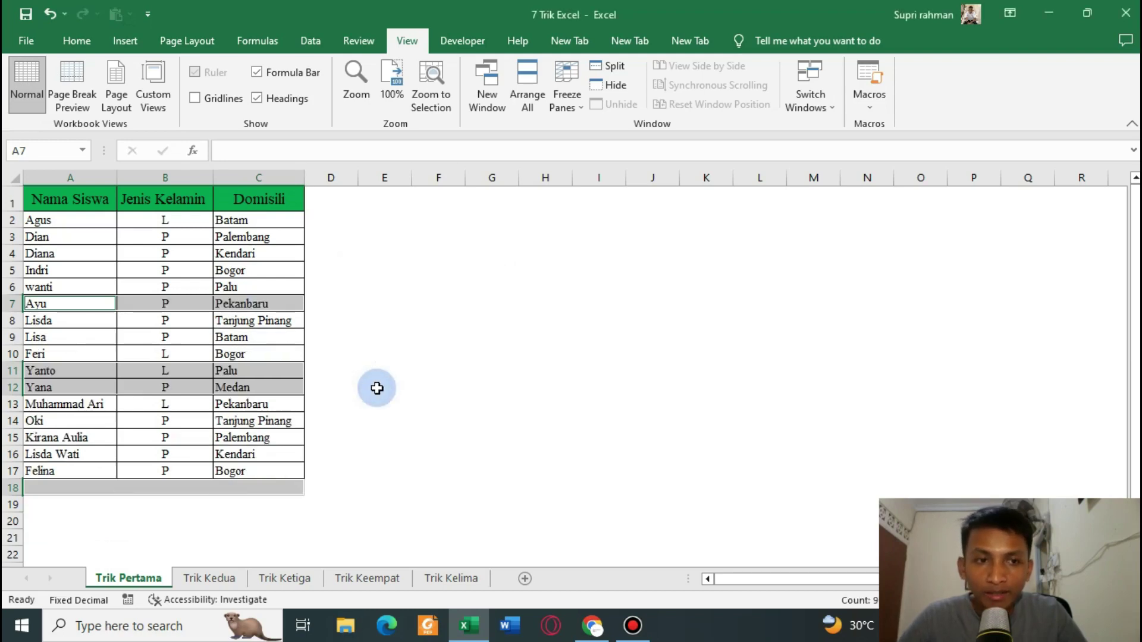
pyautogui.click(377, 388)
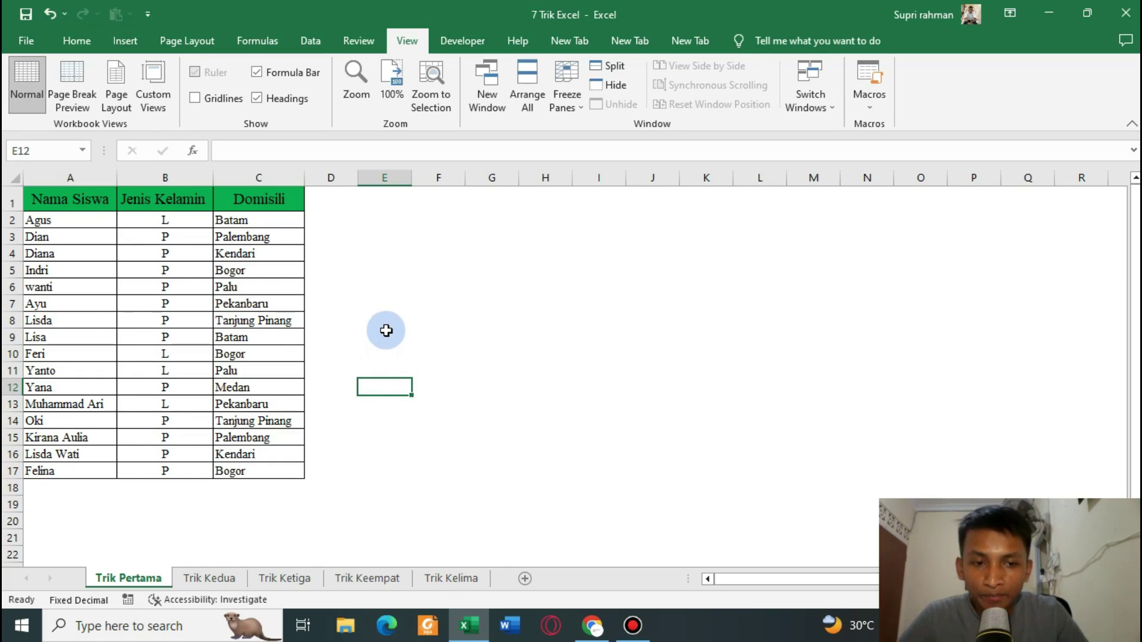
# Step: Open the Trik Kedua sheet and review its statement table and the list of instructions below it
pyautogui.click(207, 576)
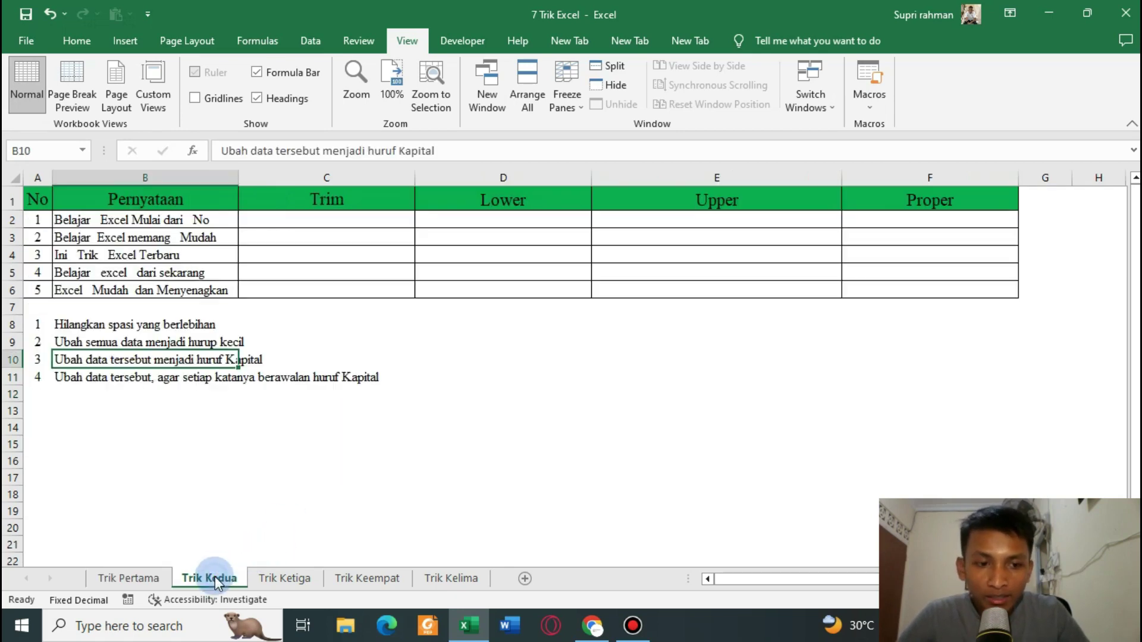
pyautogui.click(327, 424)
pyautogui.moveTo(38, 200); pyautogui.dragTo(922, 292)
pyautogui.click(760, 418)
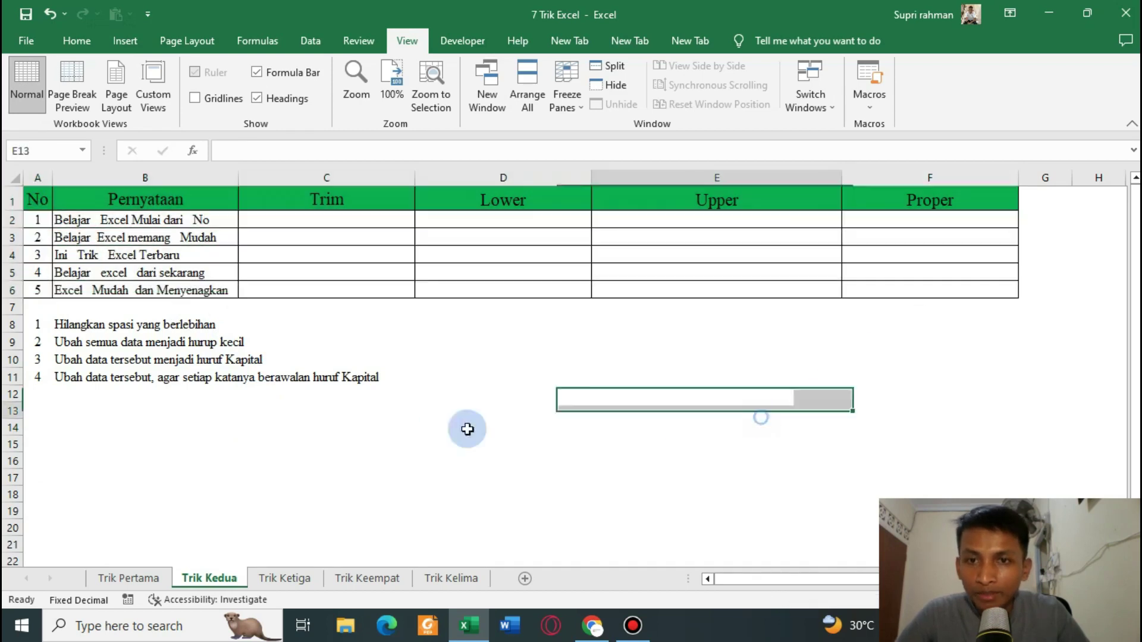
pyautogui.moveTo(58, 319); pyautogui.dragTo(303, 383)
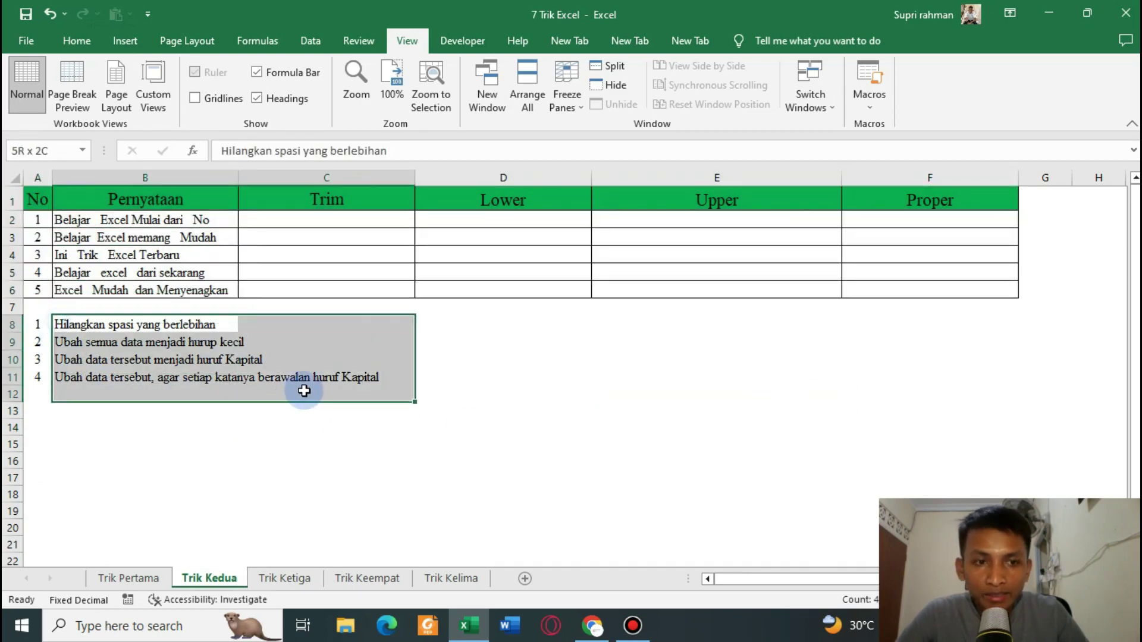
pyautogui.click(304, 469)
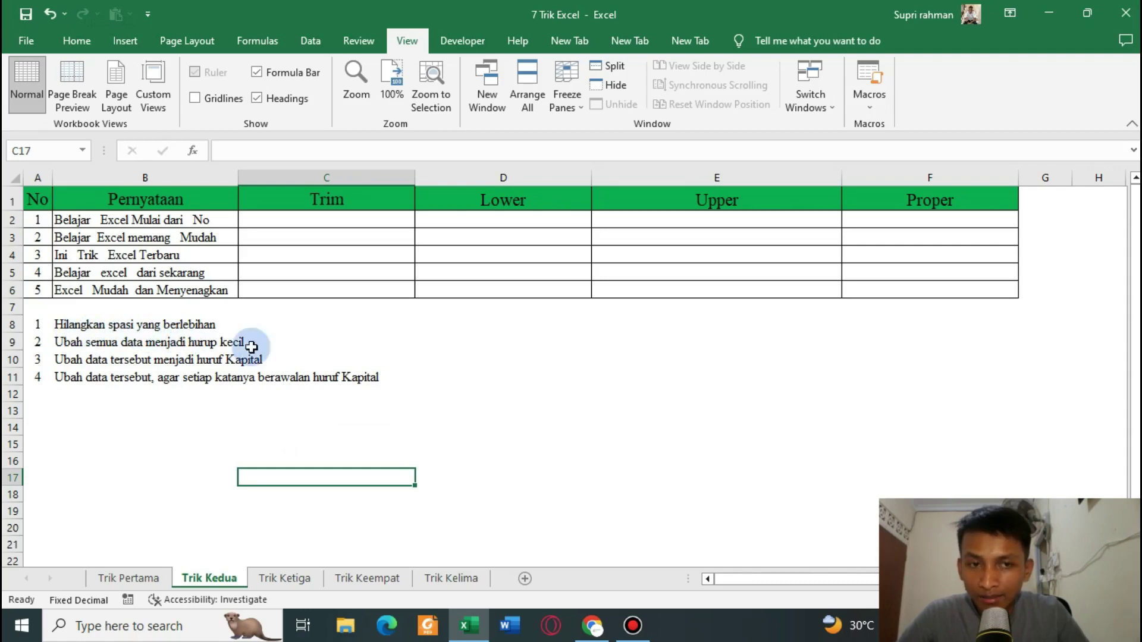
# Step: Examine the statements in B2:B6 for excess spaces between words
pyautogui.moveTo(173, 221); pyautogui.dragTo(174, 289)
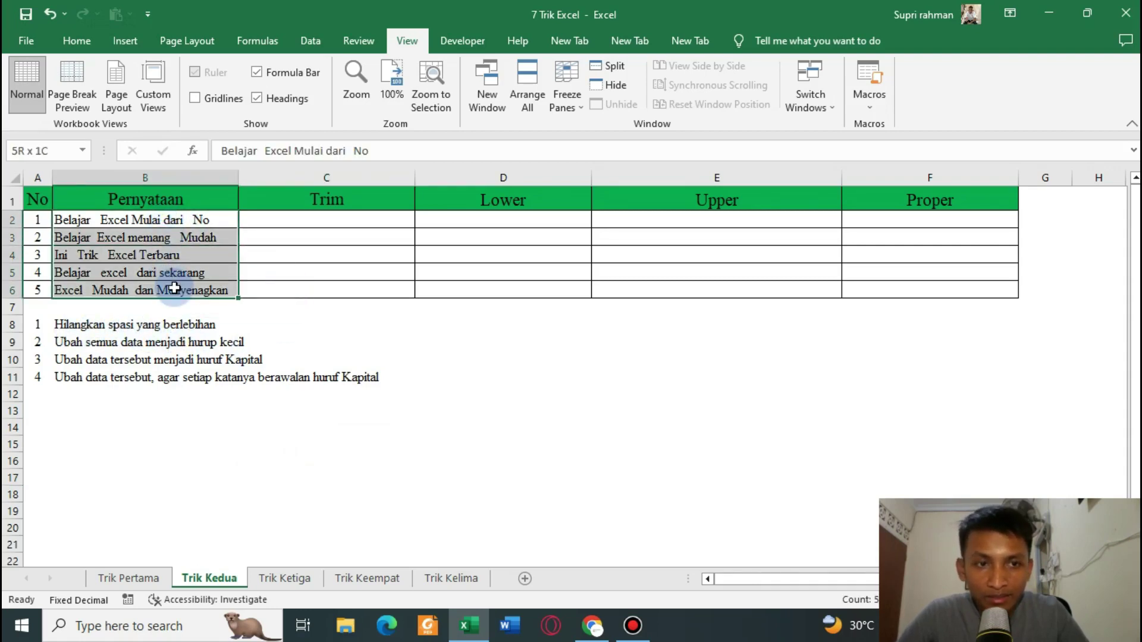
pyautogui.click(154, 231)
pyautogui.moveTo(153, 221); pyautogui.dragTo(155, 290)
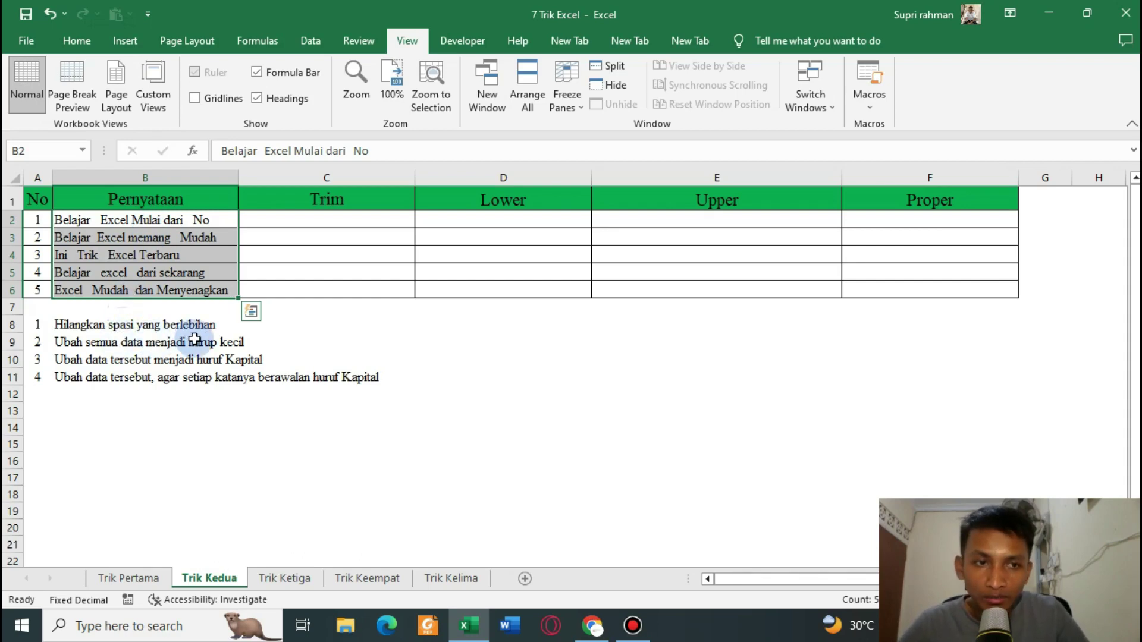
pyautogui.click(84, 221)
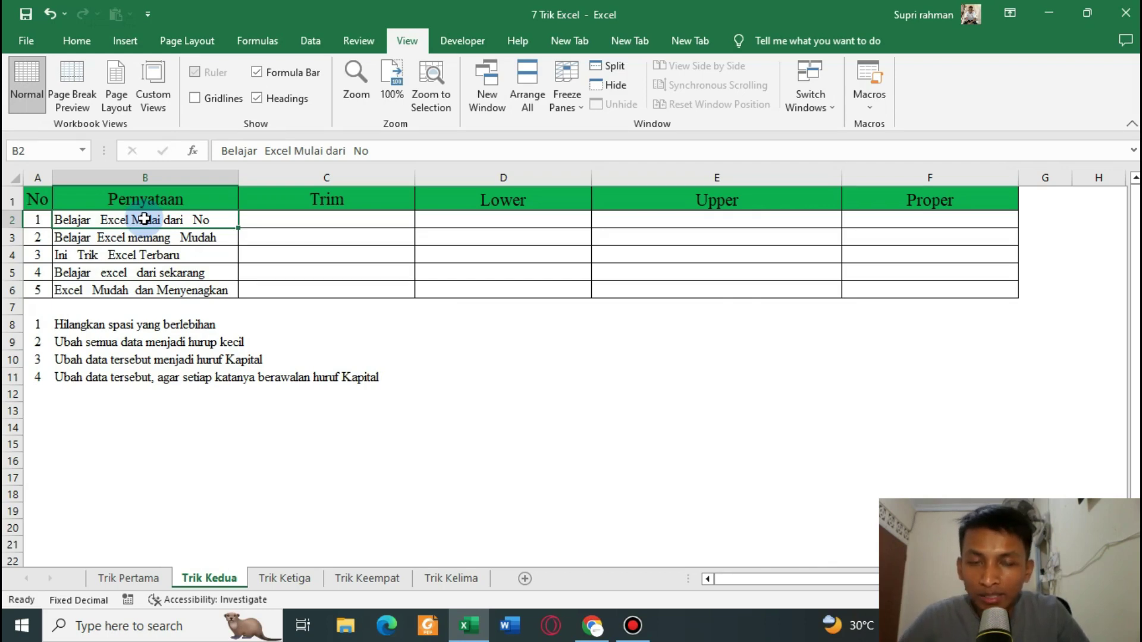
pyautogui.click(230, 292)
pyautogui.click(157, 253)
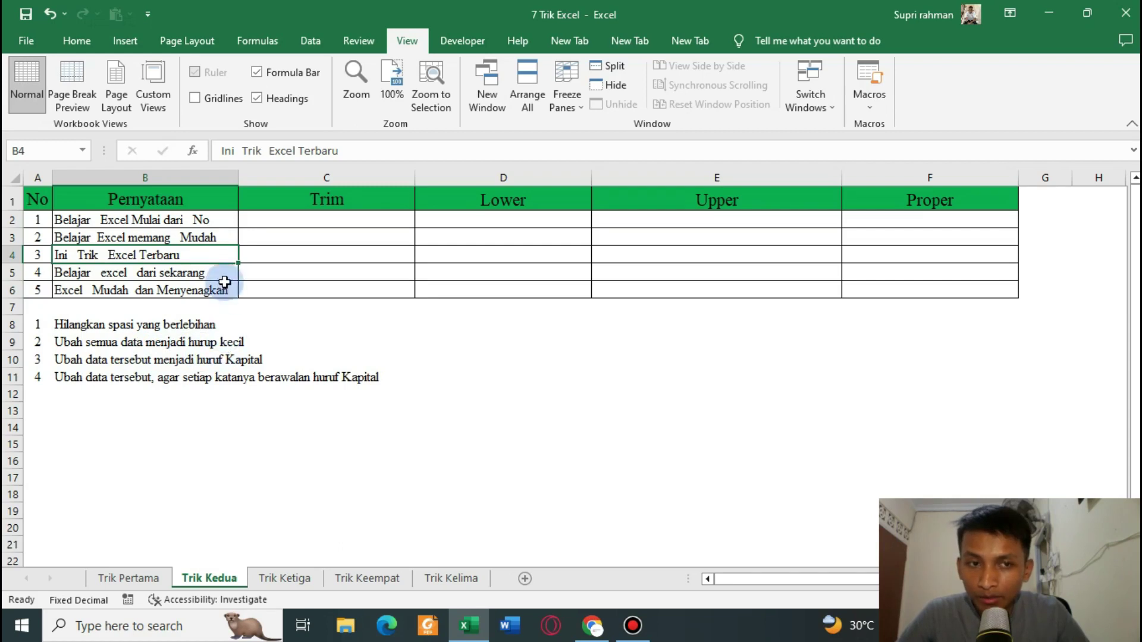
pyautogui.moveTo(163, 224)
pyautogui.mouseDown()
pyautogui.moveTo(178, 241)
pyautogui.moveTo(171, 292)
pyautogui.mouseUp()
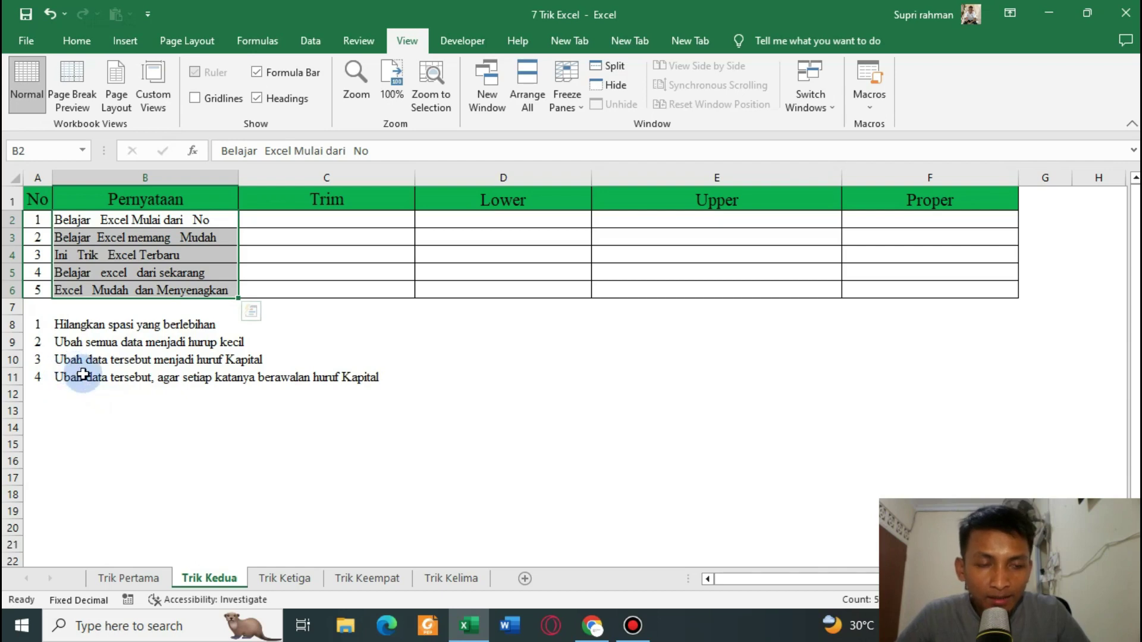
# Step: Read the spacing and letter-case instructions listed in B8:B11
pyautogui.click(79, 395)
pyautogui.click(84, 359)
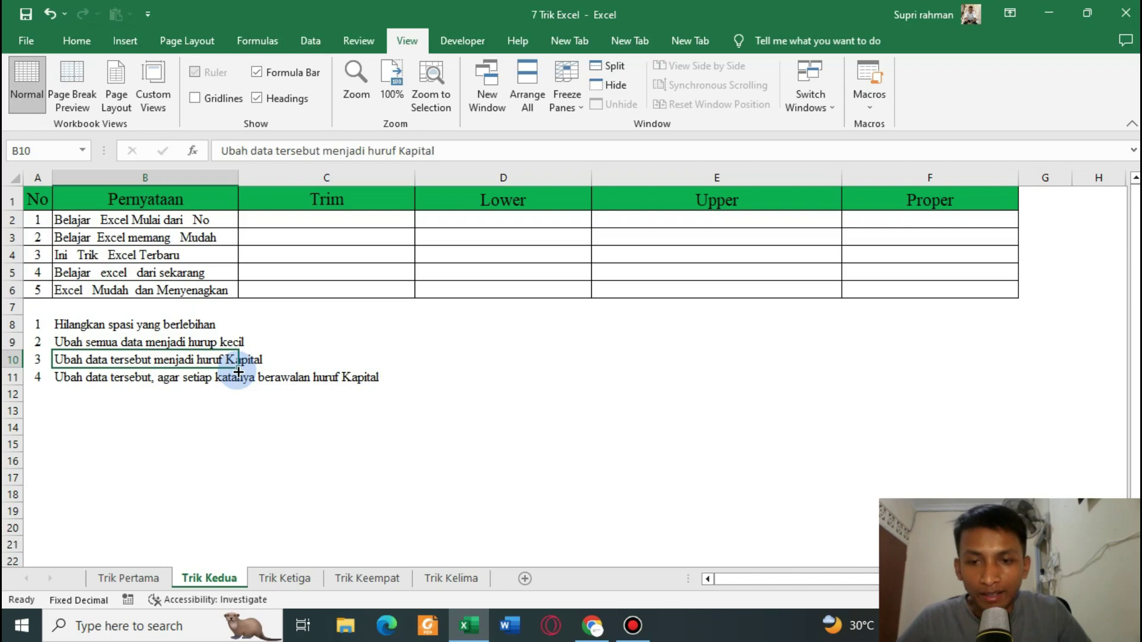
pyautogui.click(229, 395)
pyautogui.click(224, 375)
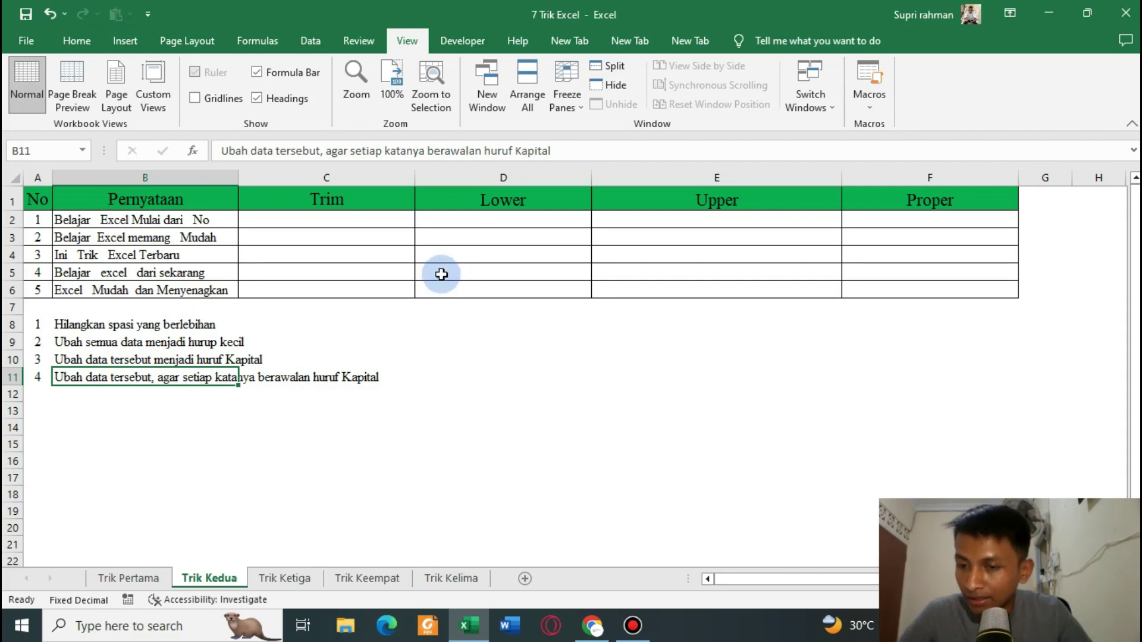
pyautogui.click(157, 324)
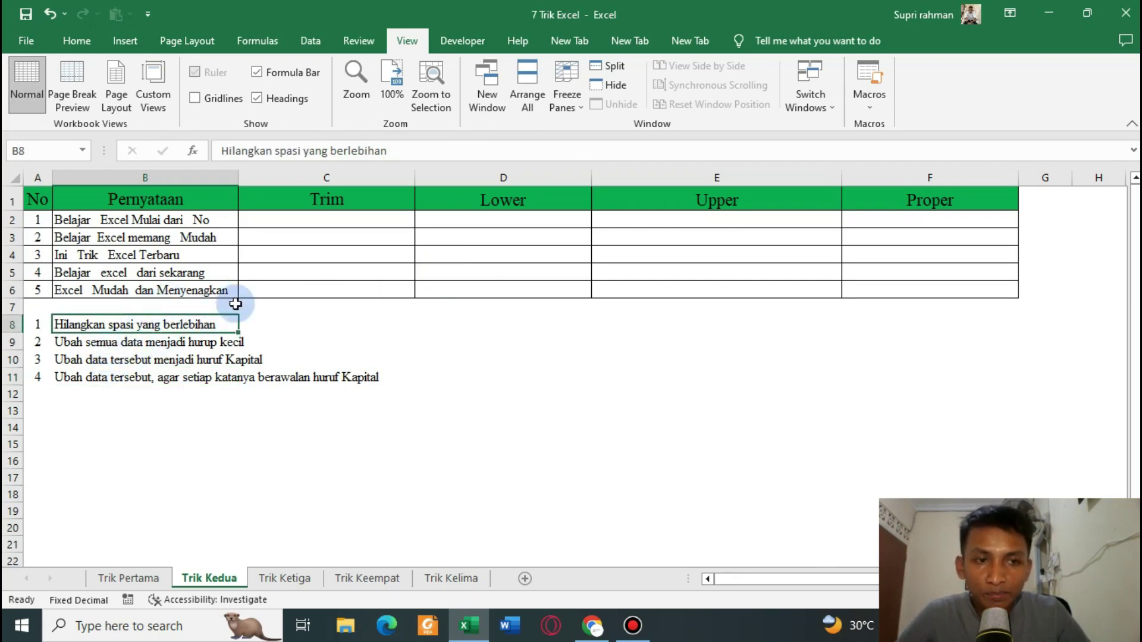
# Step: Enter =TRIM(B2) in C2 of the Trim column and fill the formula down to C6
pyautogui.click(324, 216)
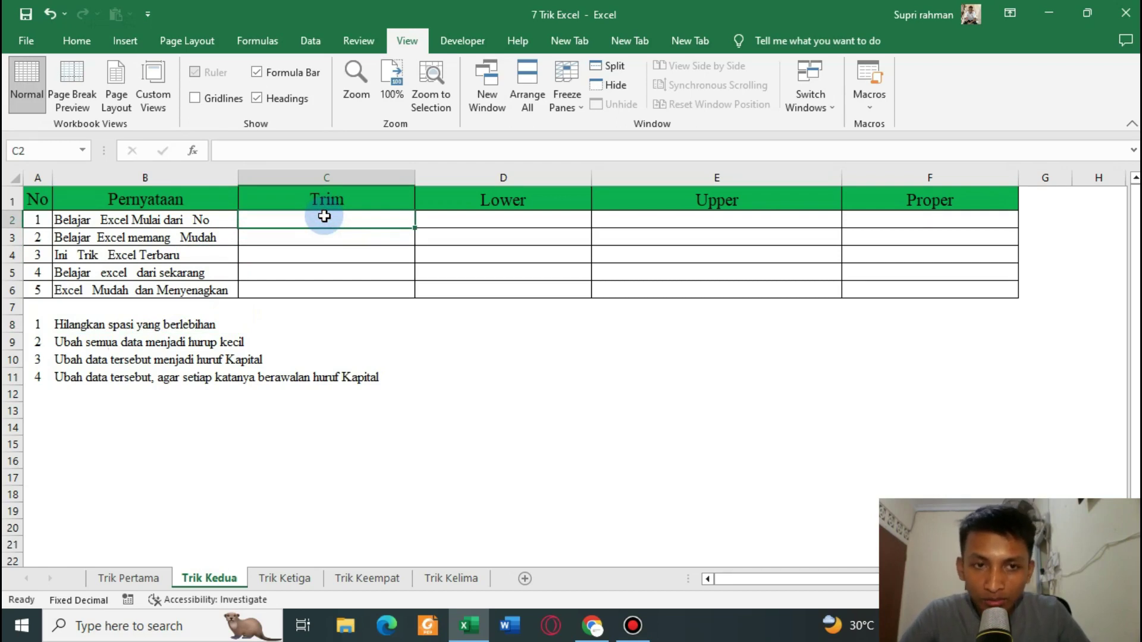
pyautogui.write('=trim')
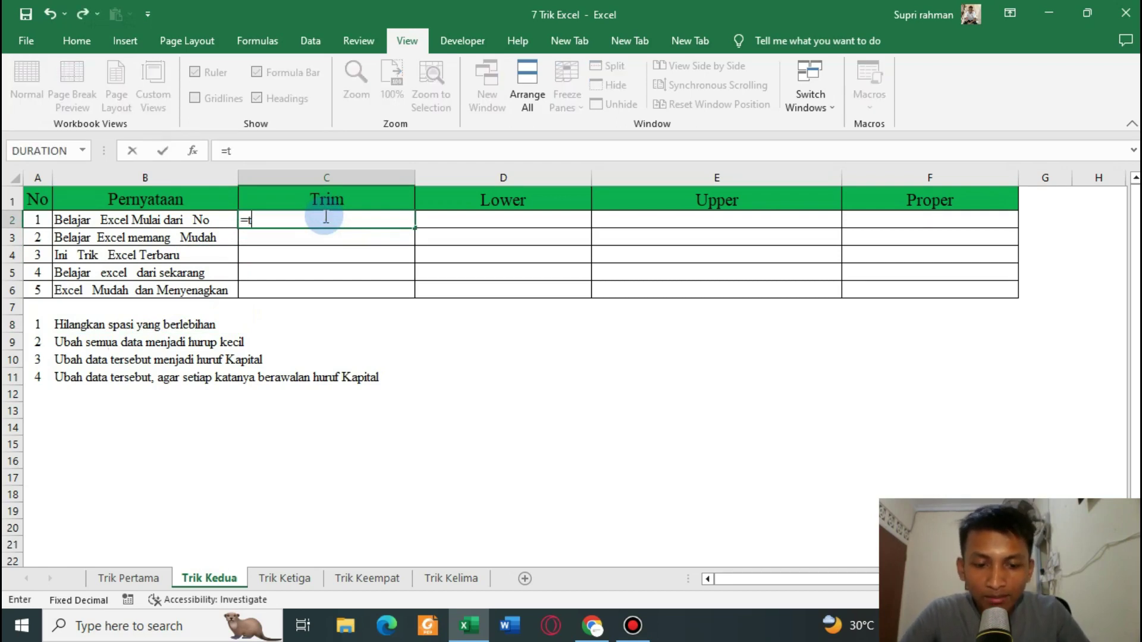
pyautogui.press('Tab')
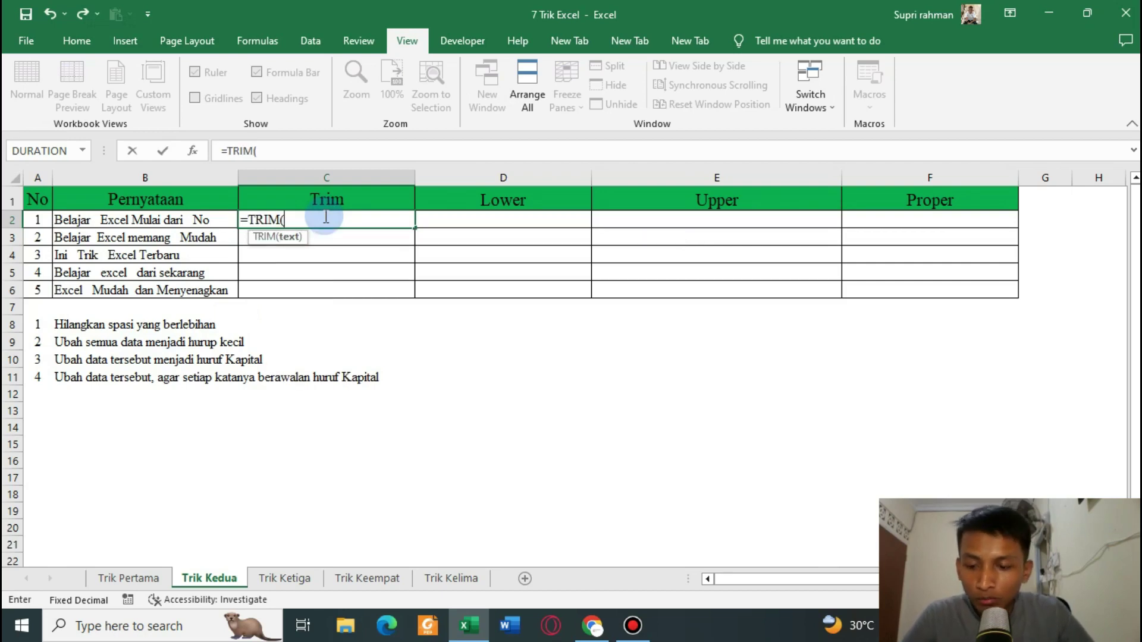
pyautogui.press('Left')
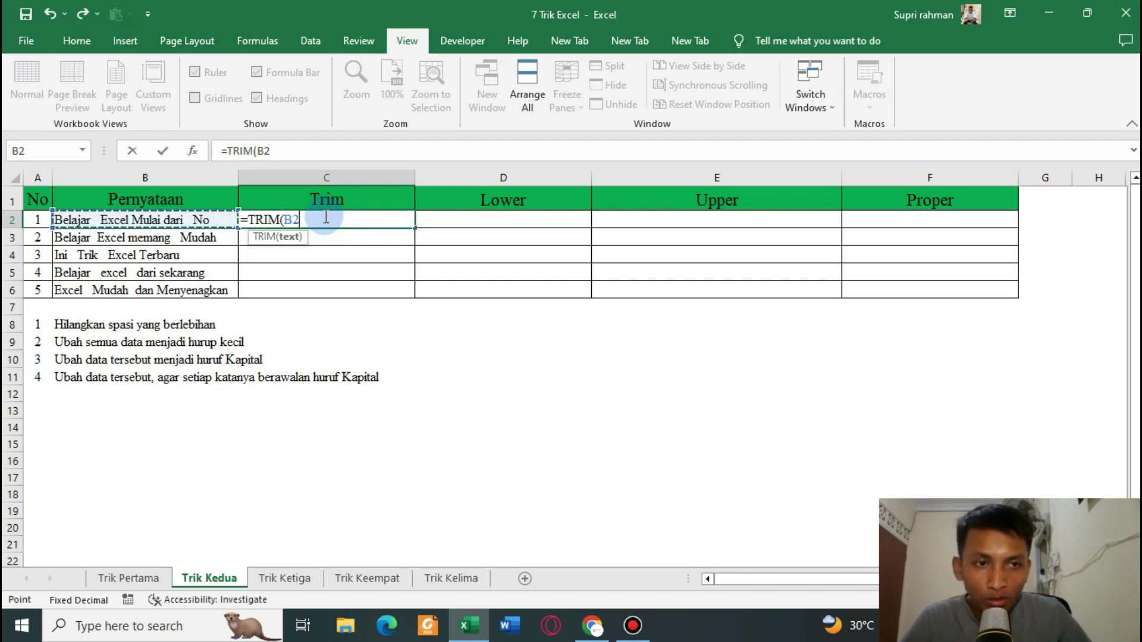
pyautogui.press('Return')
pyautogui.click(324, 217)
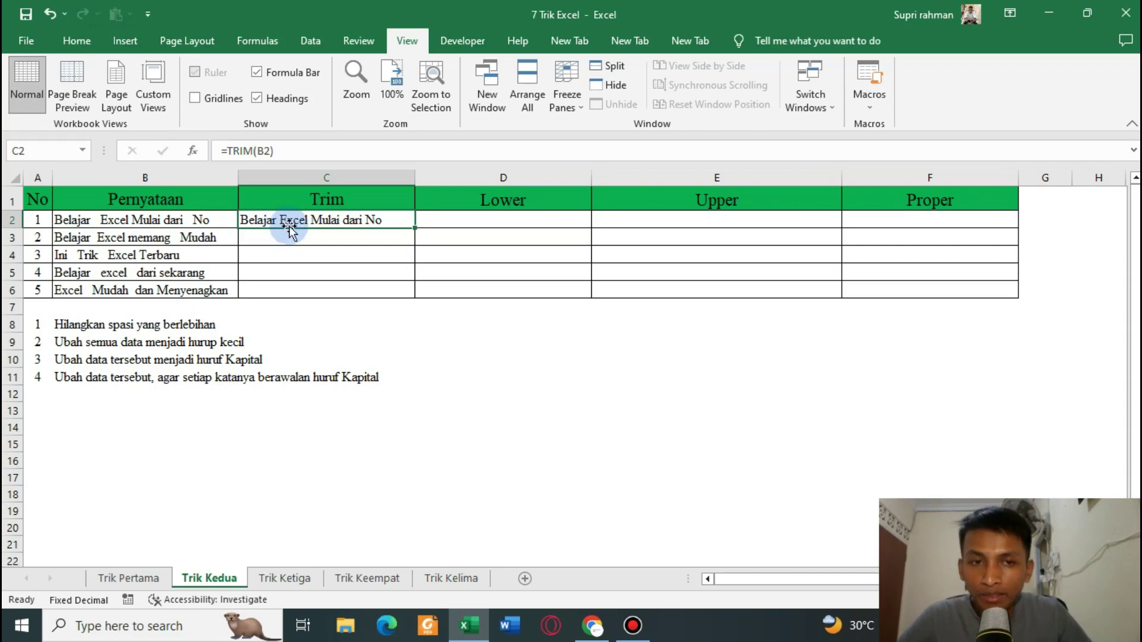
pyautogui.moveTo(414, 228); pyautogui.dragTo(473, 289)
pyautogui.click(456, 286)
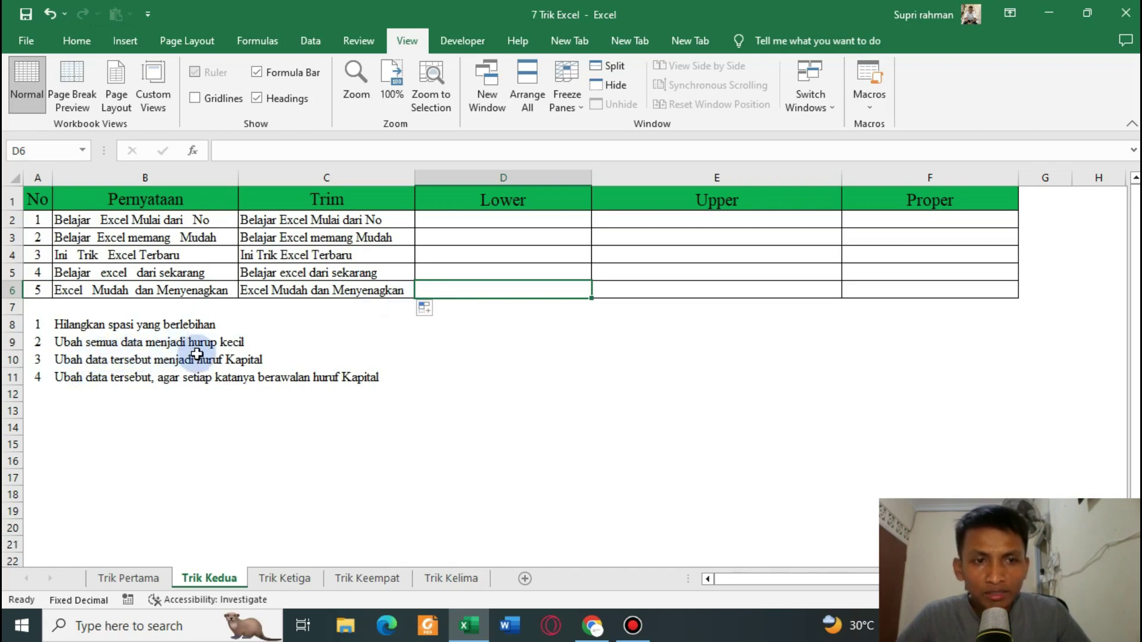
# Step: Enter =LOWER(C2) in D2 of the Lower column to convert the trimmed statement to lowercase
pyautogui.click(460, 220)
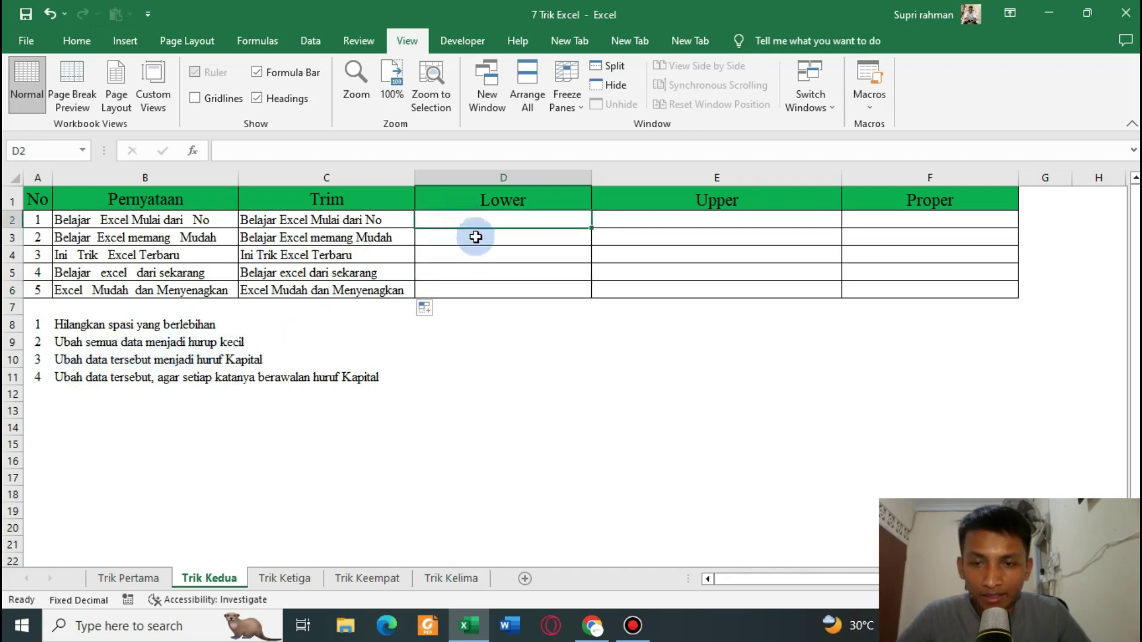
pyautogui.click(308, 221)
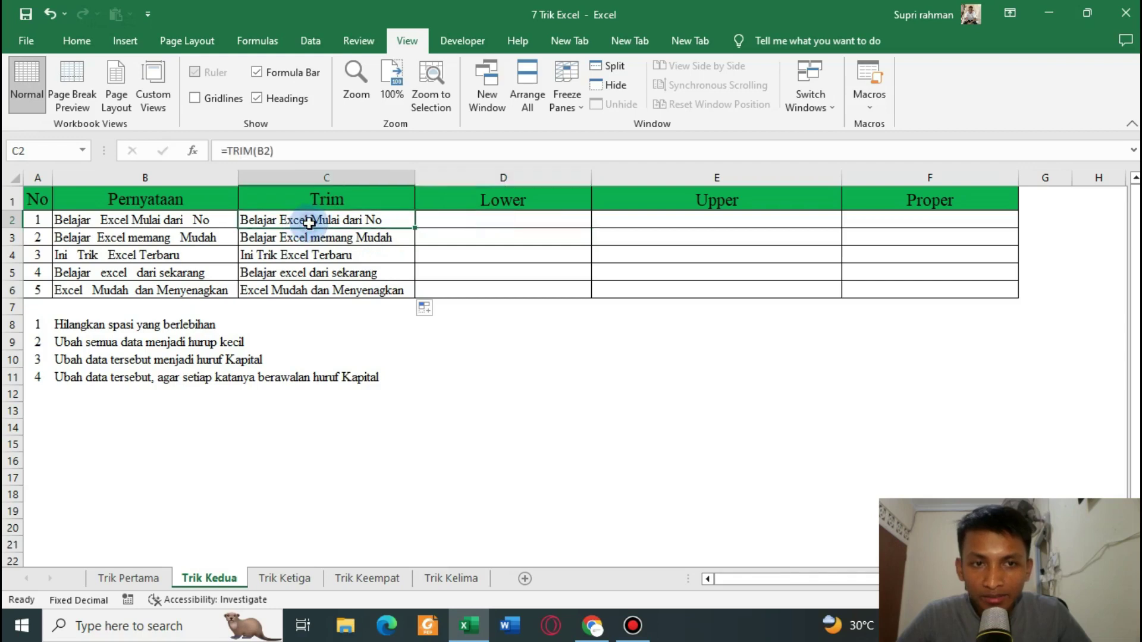
pyautogui.click(460, 225)
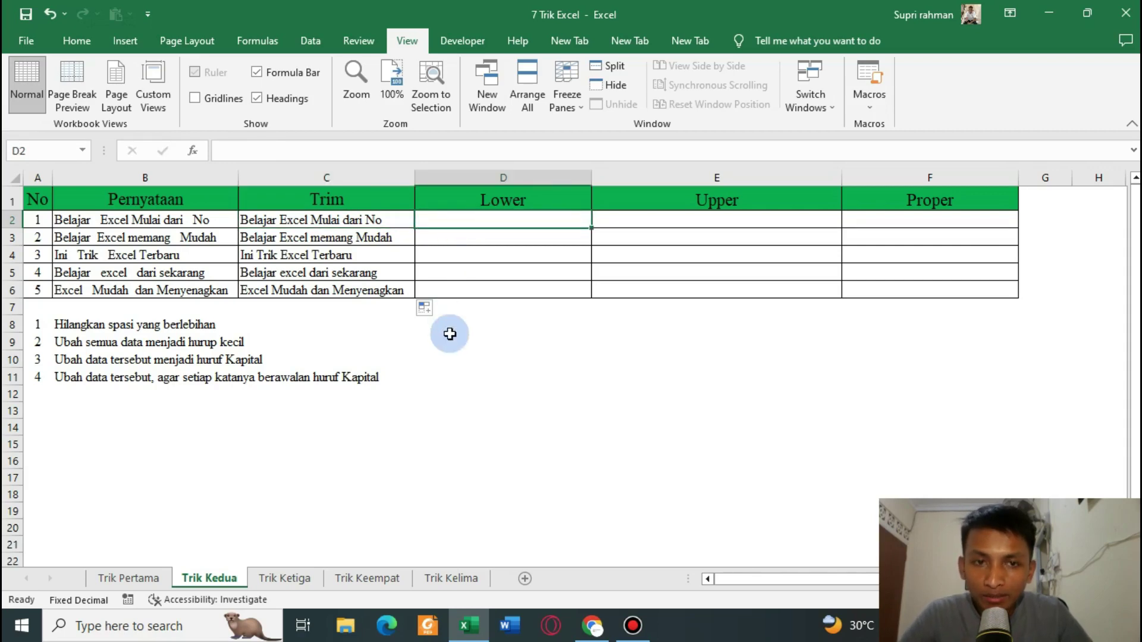
pyautogui.write('=lowe')
pyautogui.press('Tab')
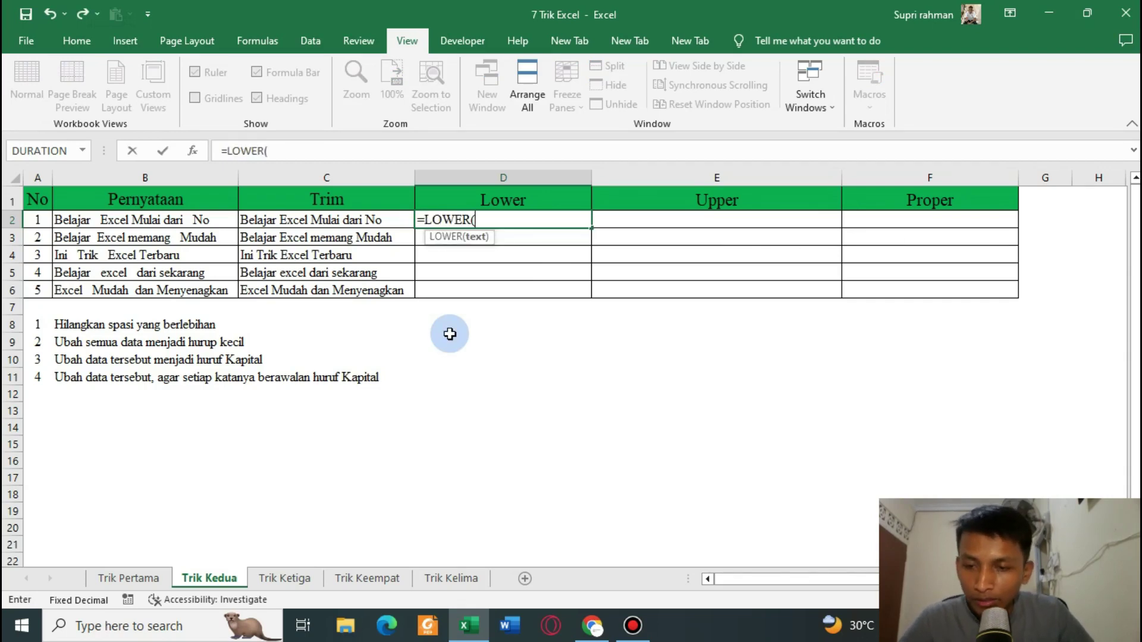
pyautogui.press('Left')
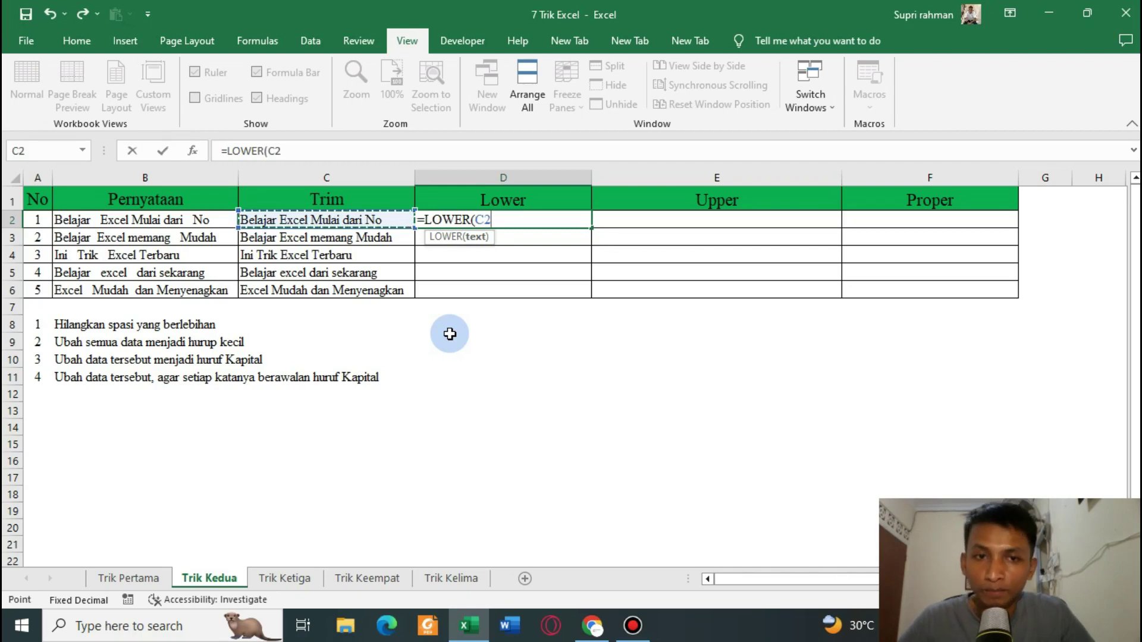
pyautogui.write(')')
pyautogui.hotkey('ctrl', 'Return')
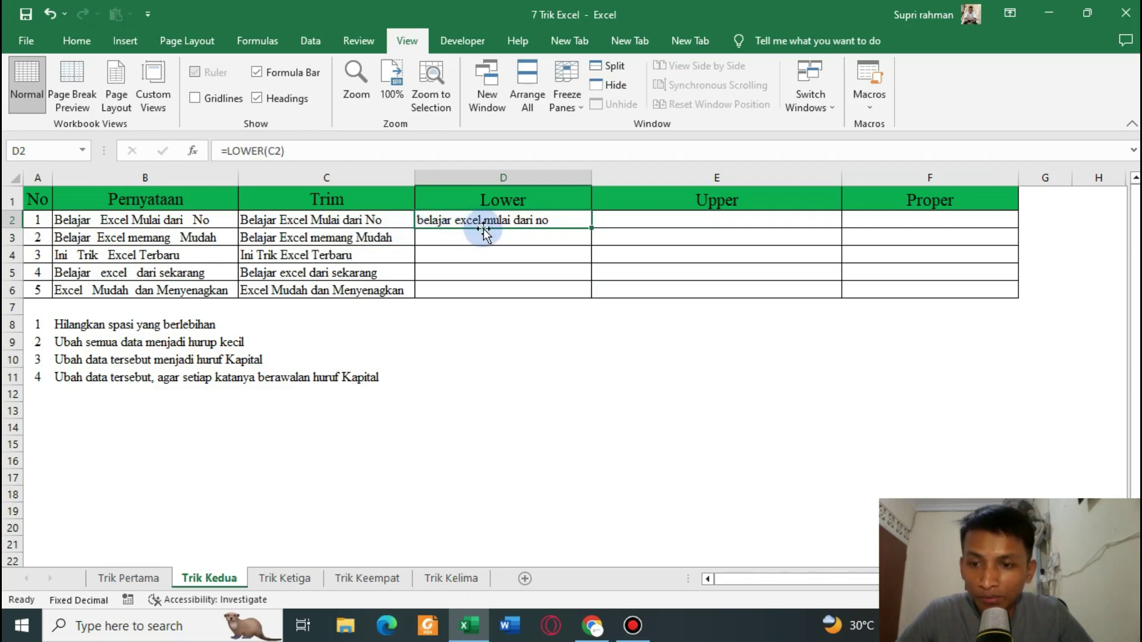
# Step: Fill the LOWER formula from D2 down to D6 and check the lowercase statements against the Trim column
pyautogui.click(333, 224)
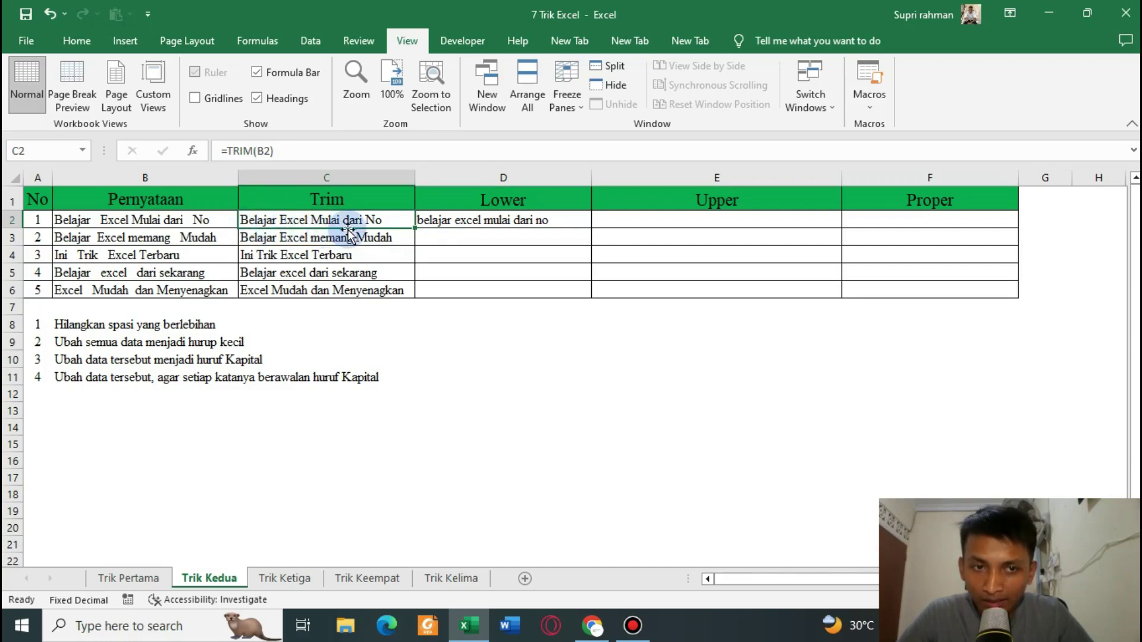
pyautogui.click(544, 222)
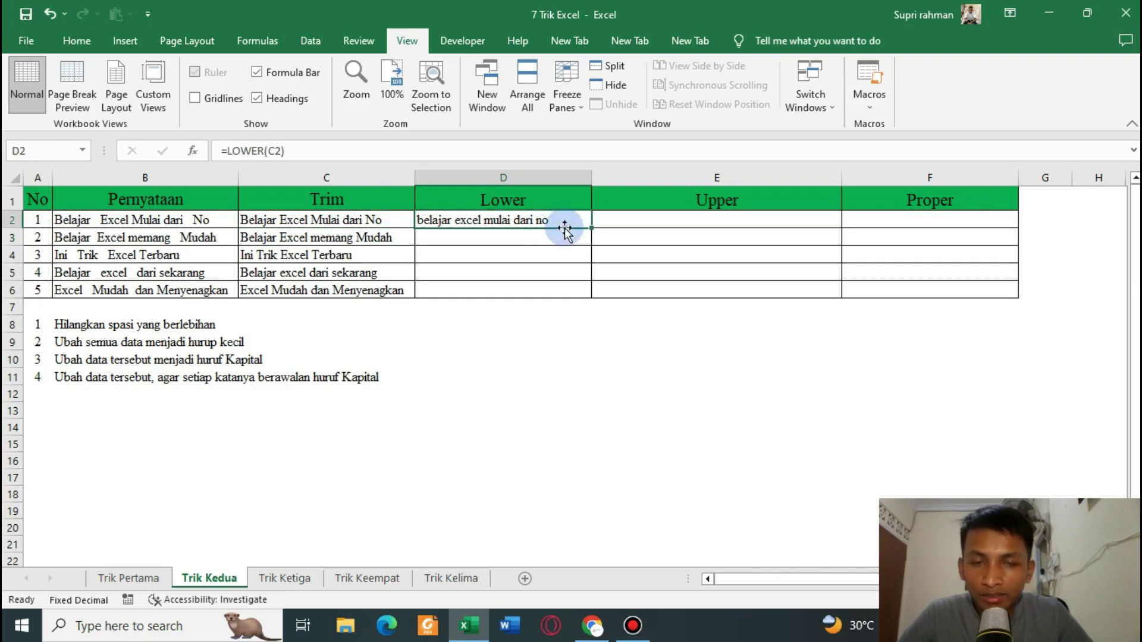
pyautogui.moveTo(591, 228); pyautogui.dragTo(588, 302)
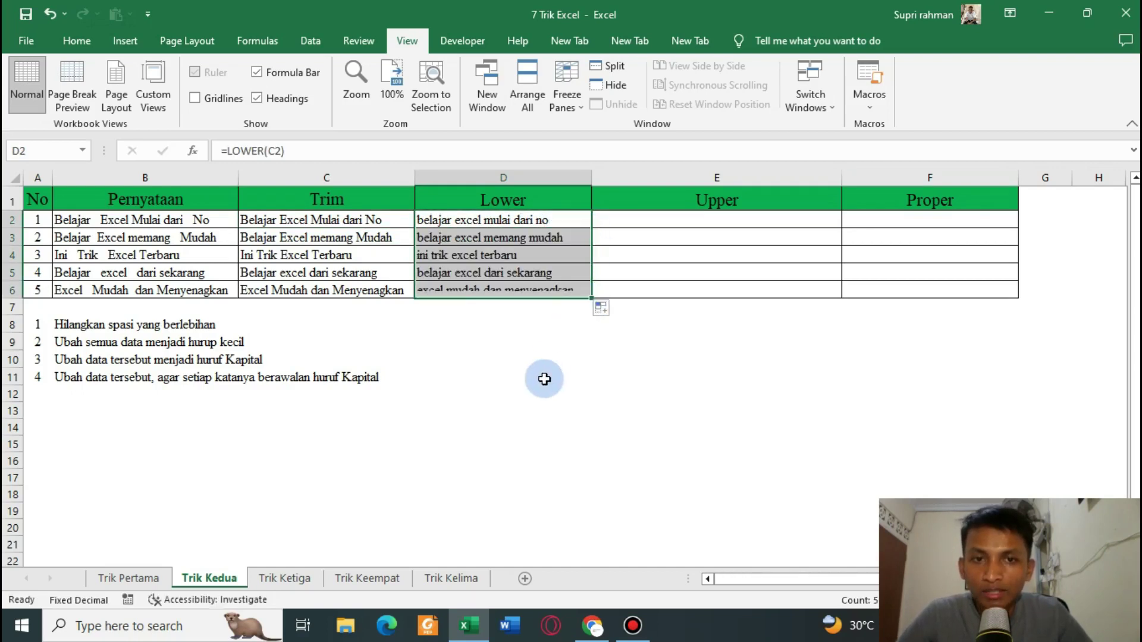
pyautogui.click(544, 379)
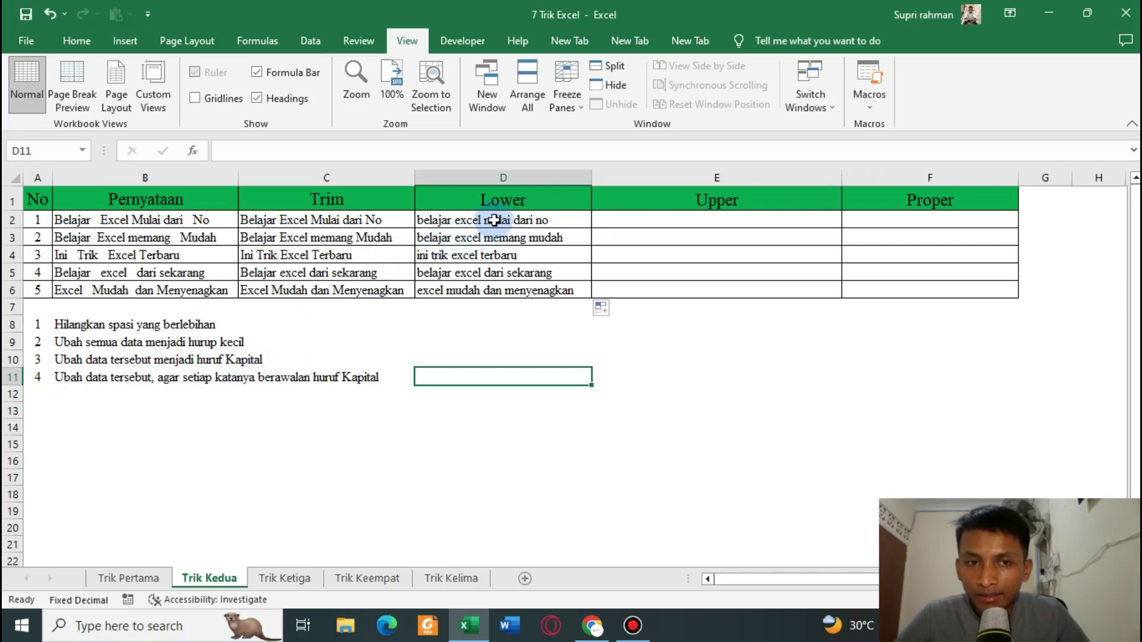
pyautogui.click(493, 221)
pyautogui.moveTo(492, 255); pyautogui.dragTo(550, 293)
# Step: Enter =UPPER(D2) in E2 of the Upper column and fill the formula down to E6
pyautogui.click(646, 220)
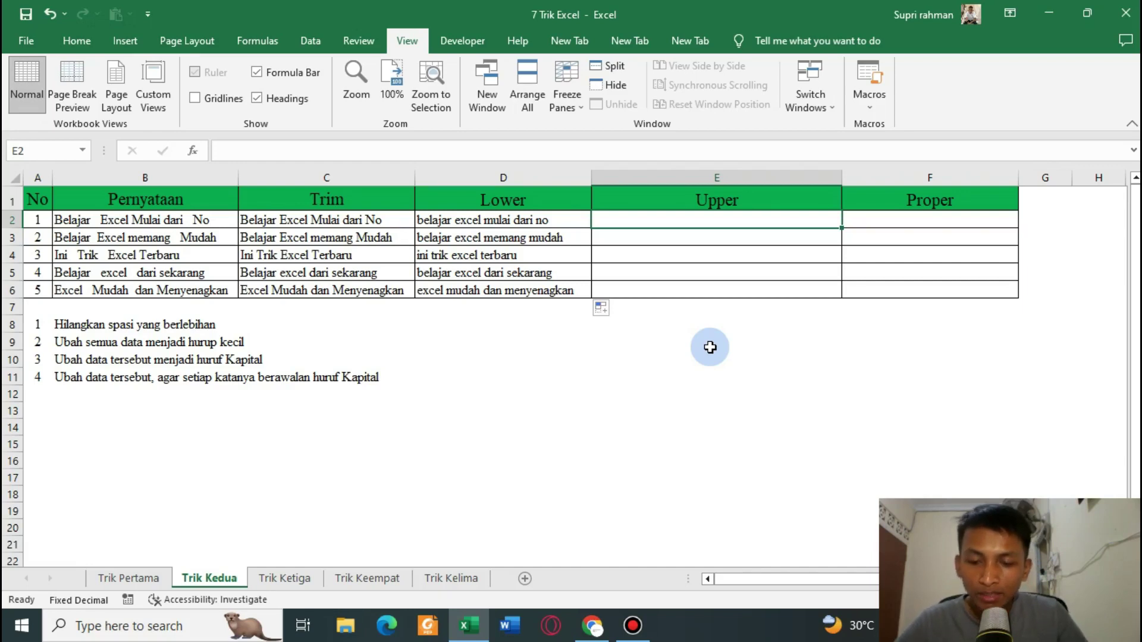
pyautogui.write('=upper')
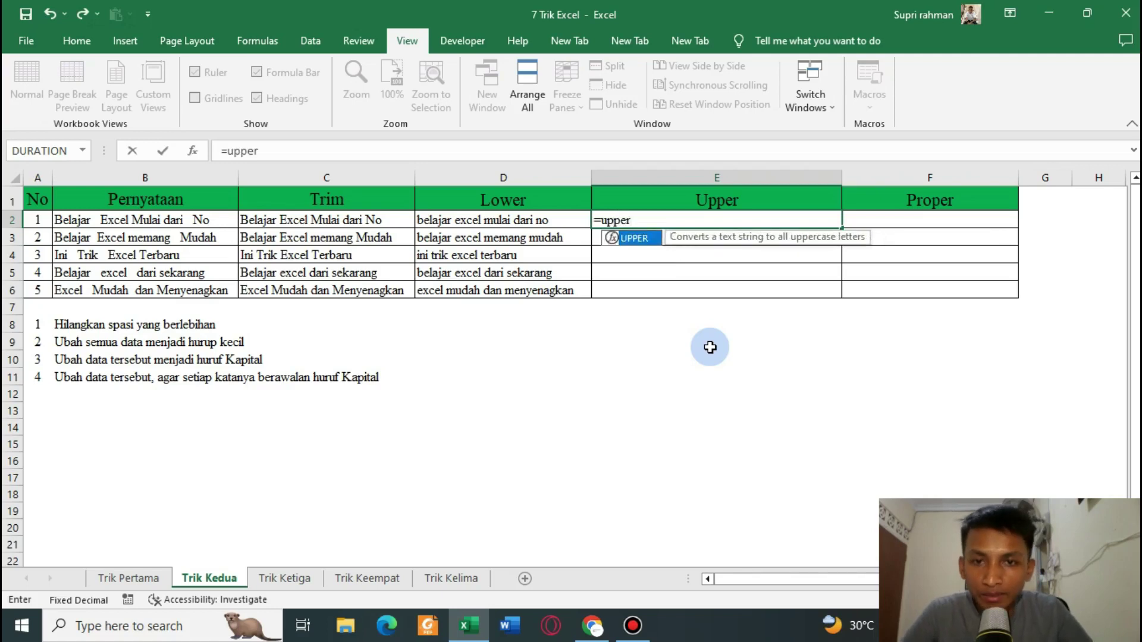
pyautogui.press('Tab')
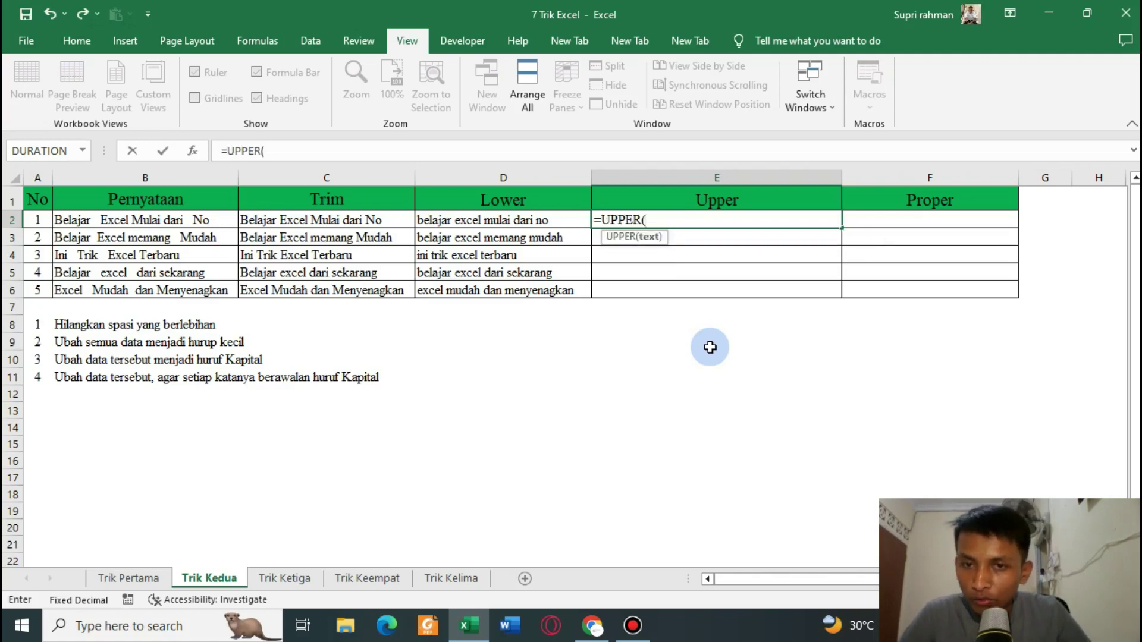
pyautogui.press('Left')
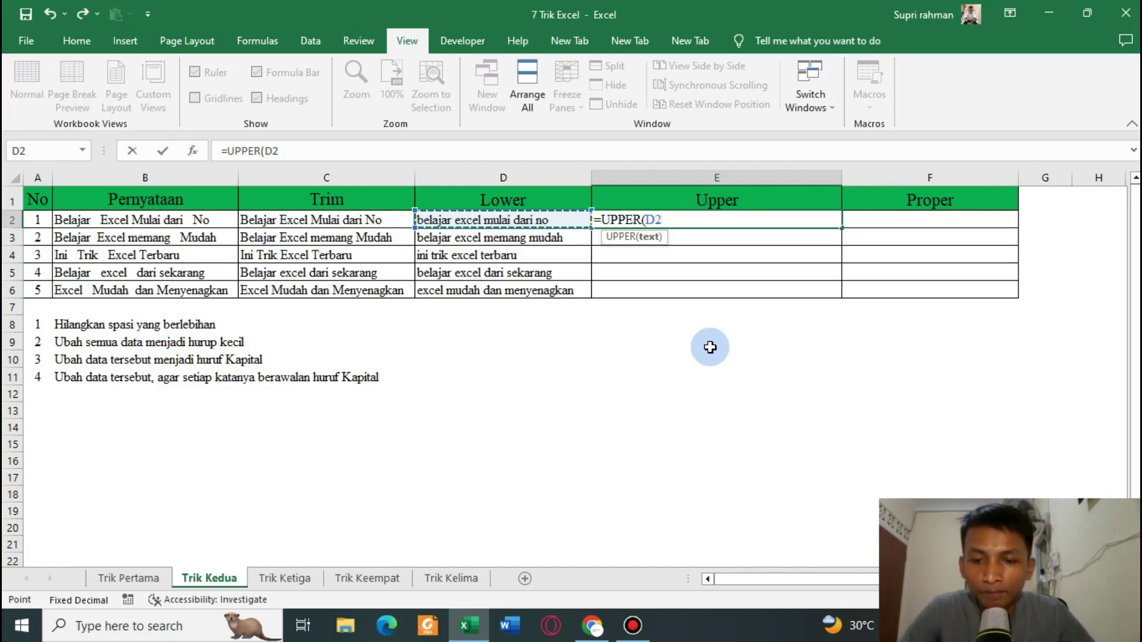
pyautogui.write(')')
pyautogui.press('Return')
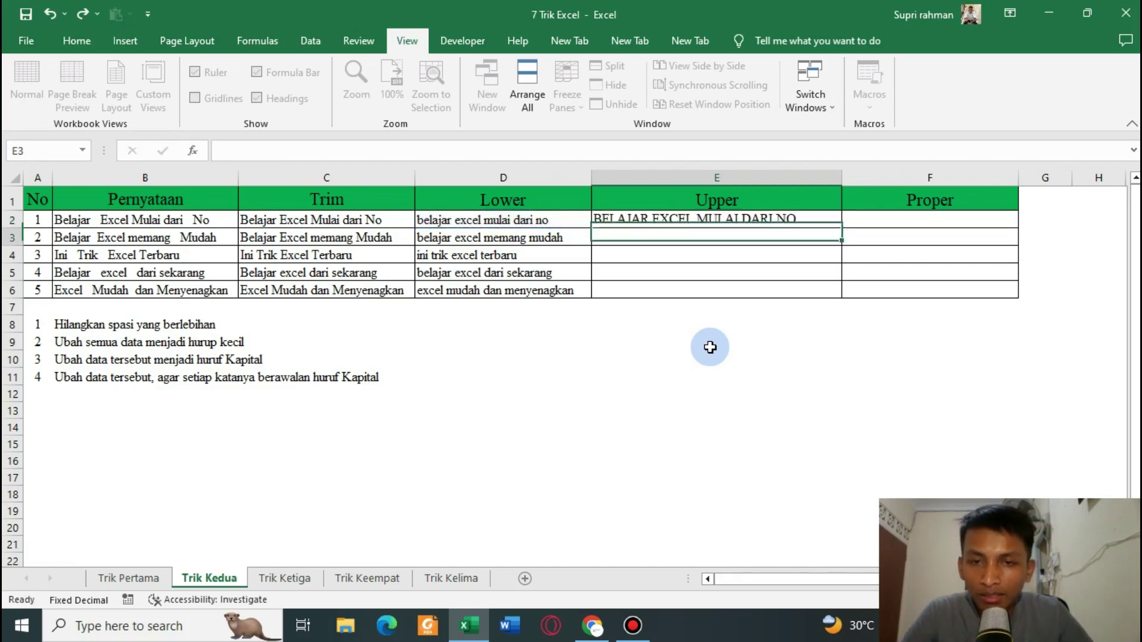
pyautogui.click(796, 220)
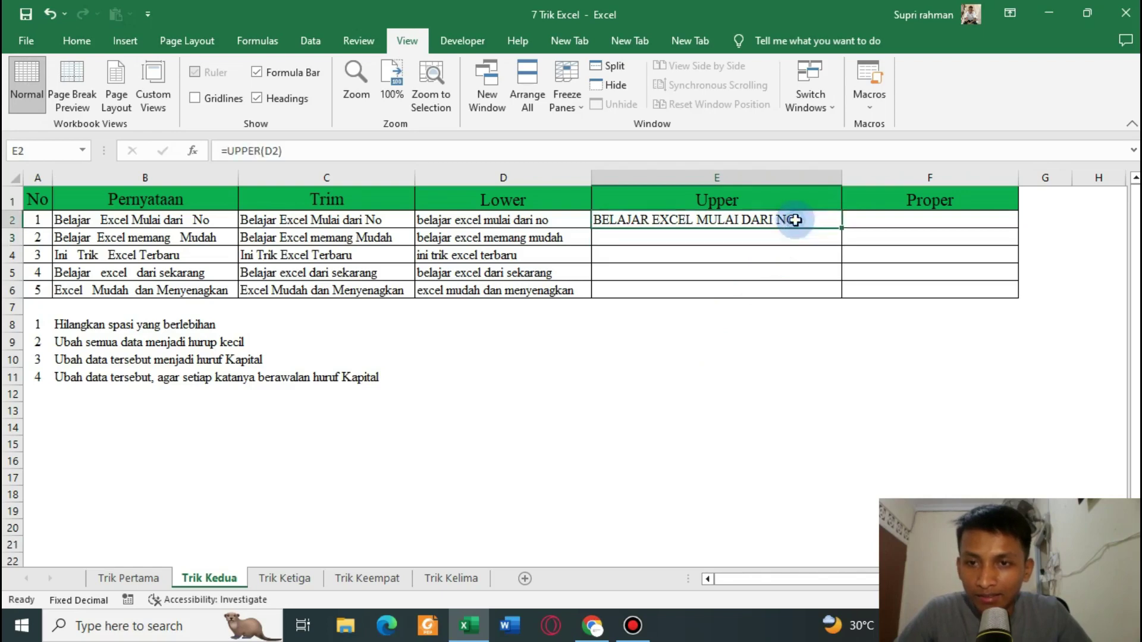
pyautogui.moveTo(840, 228); pyautogui.dragTo(841, 298)
pyautogui.click(752, 358)
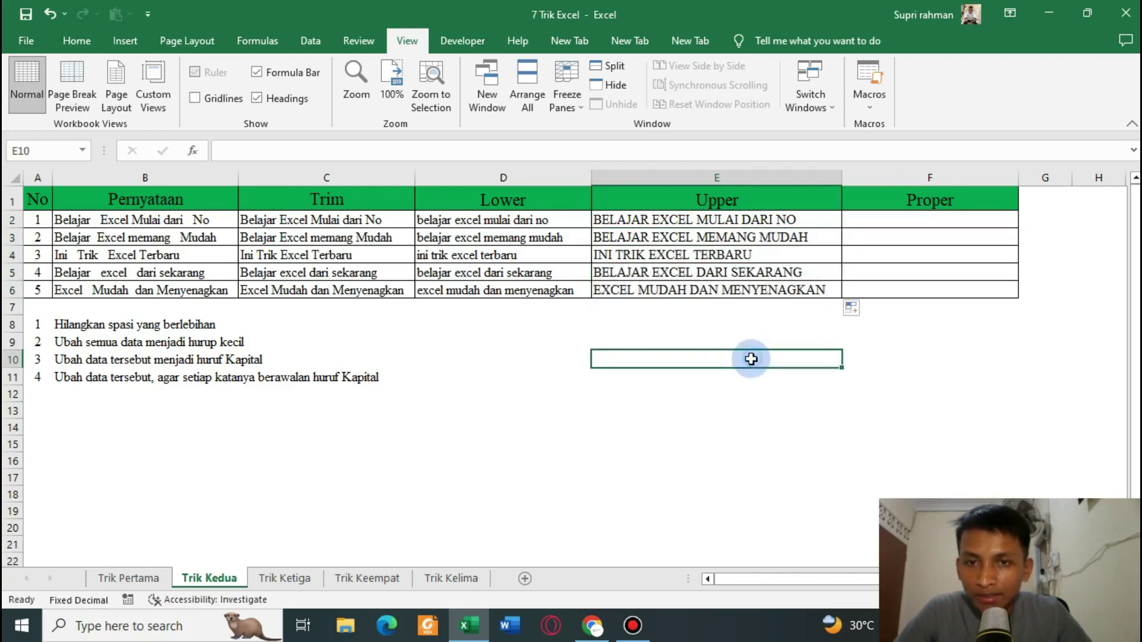
# Step: Compare the uppercase statements in E2:E6 with their lowercase sources in the Lower column
pyautogui.click(644, 259)
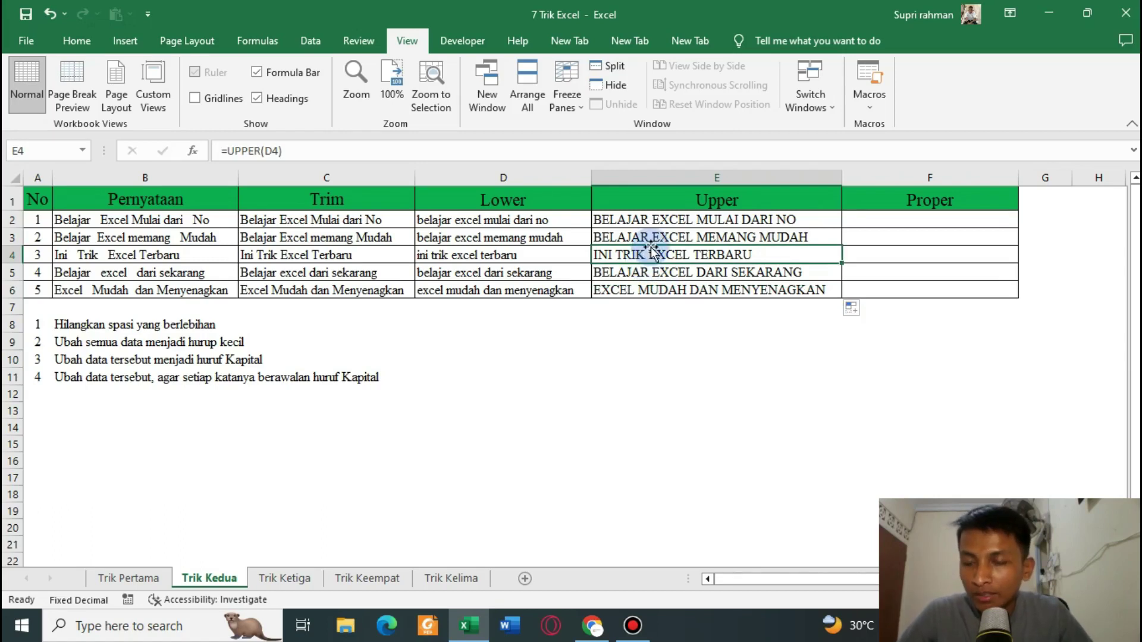
pyautogui.click(484, 220)
pyautogui.click(671, 222)
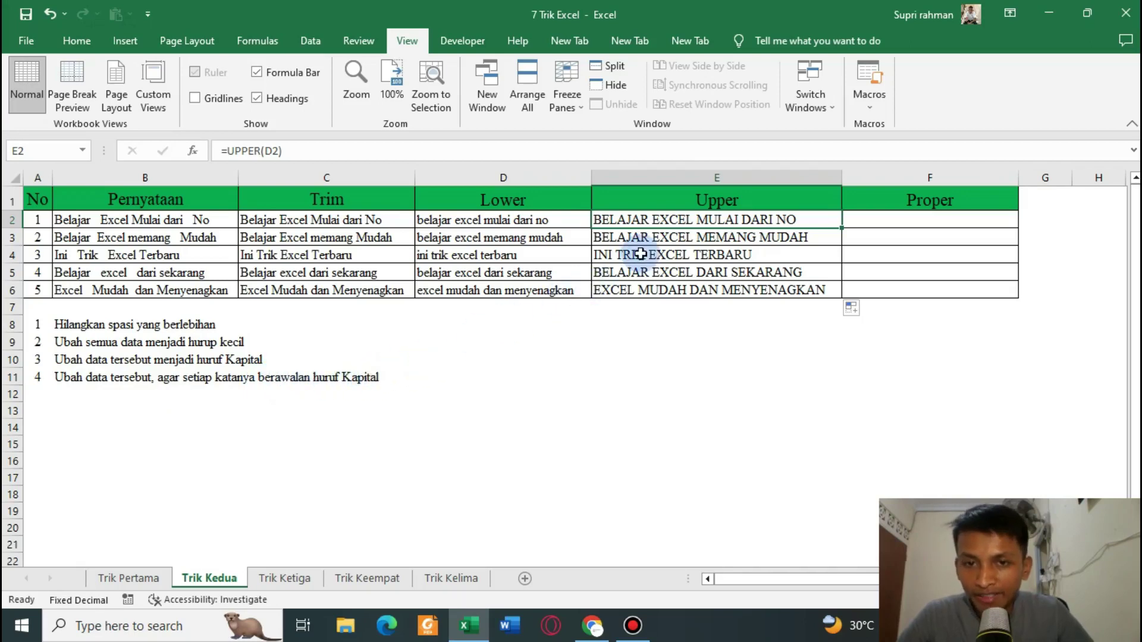
pyautogui.keyDown('shift'); pyautogui.click(732, 291); pyautogui.keyUp('shift')
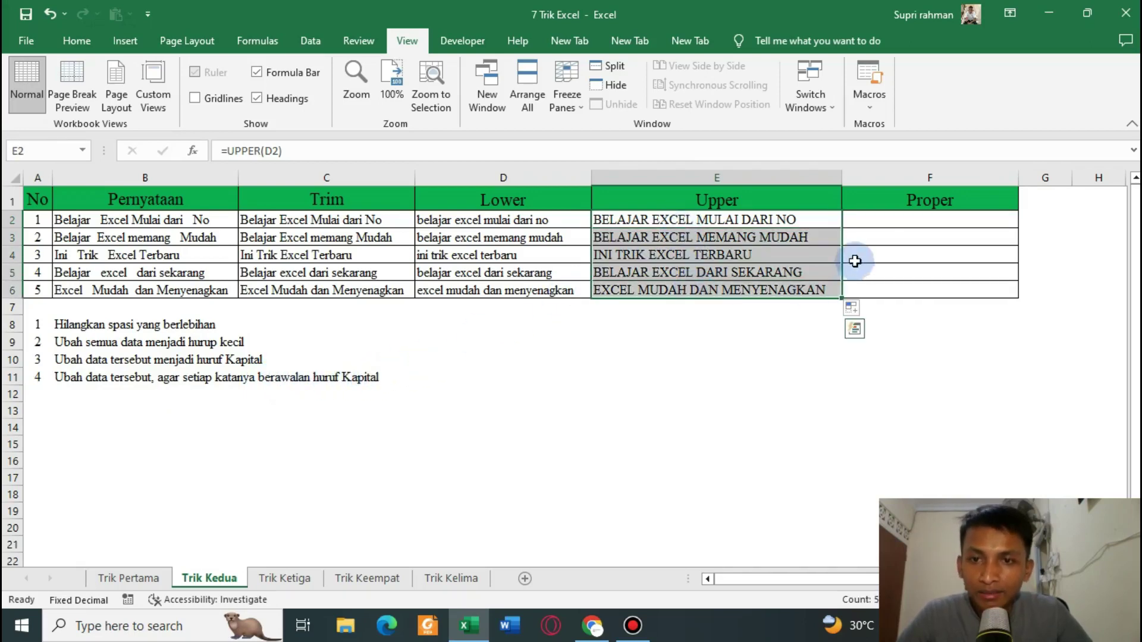
# Step: Enter =PROPER(E2) in F2 of the Proper column and fill the formula down to F6
pyautogui.click(884, 221)
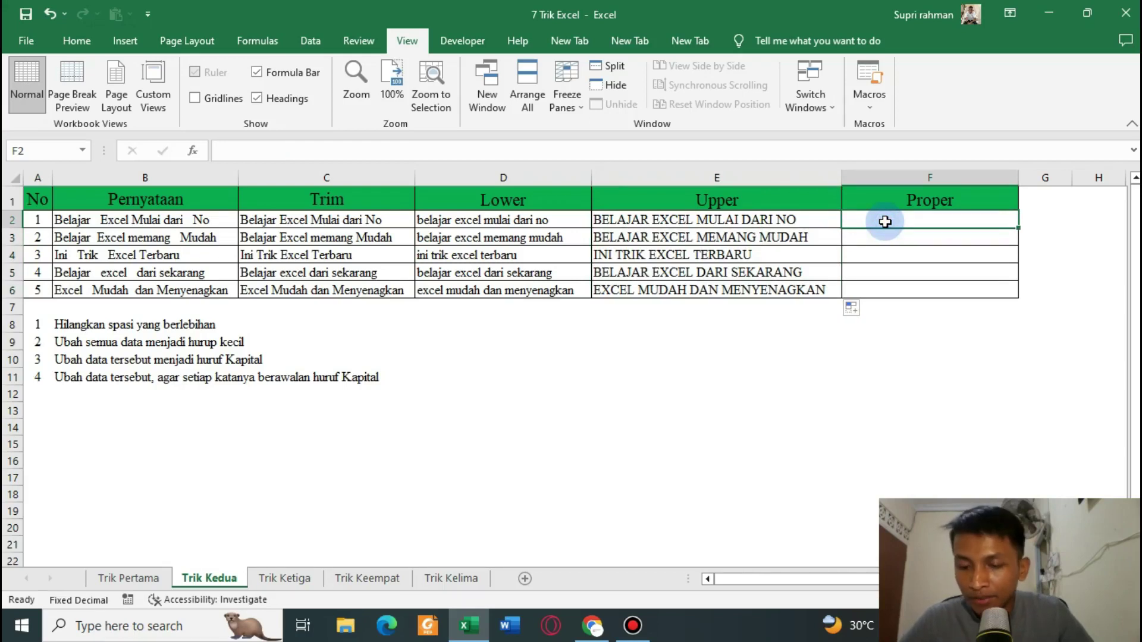
pyautogui.write('=prop')
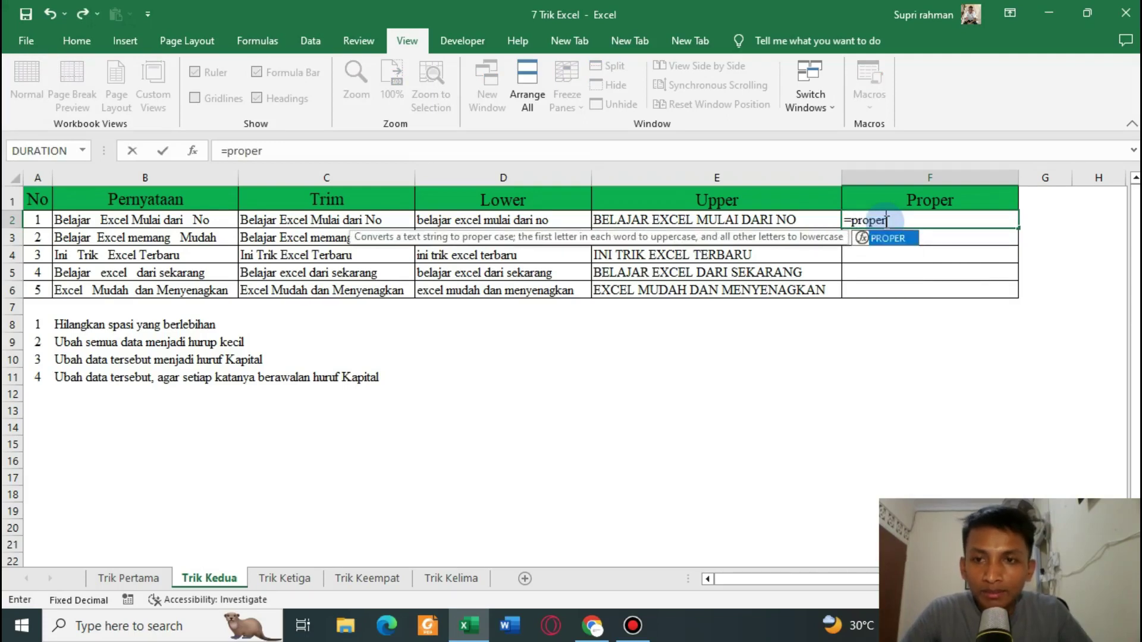
pyautogui.write('er')
pyautogui.press('Tab')
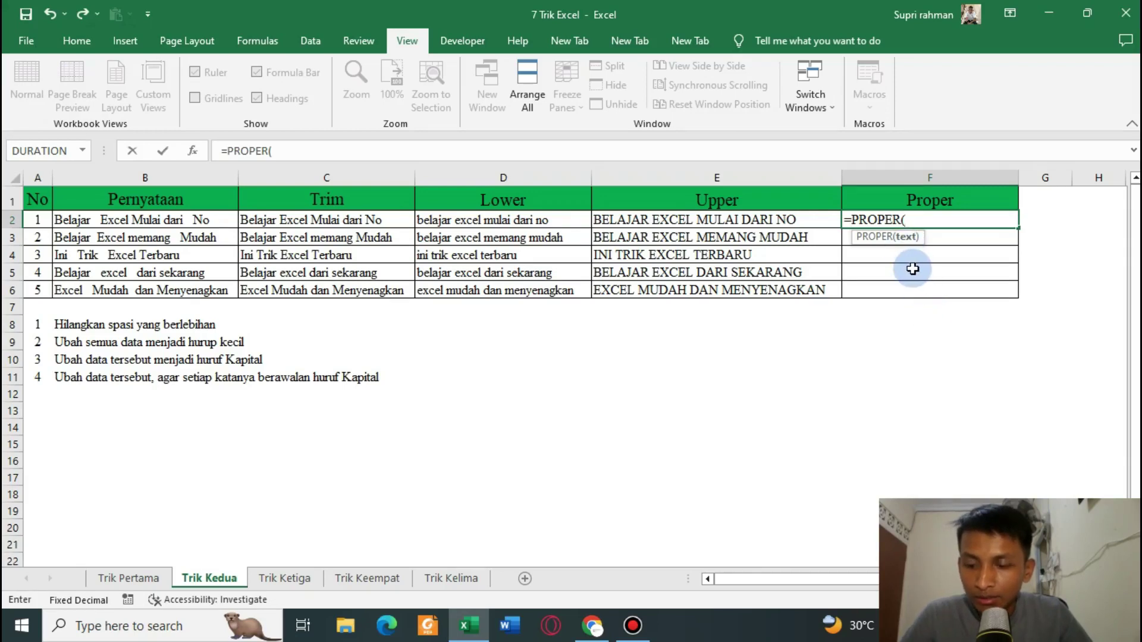
pyautogui.press('Left')
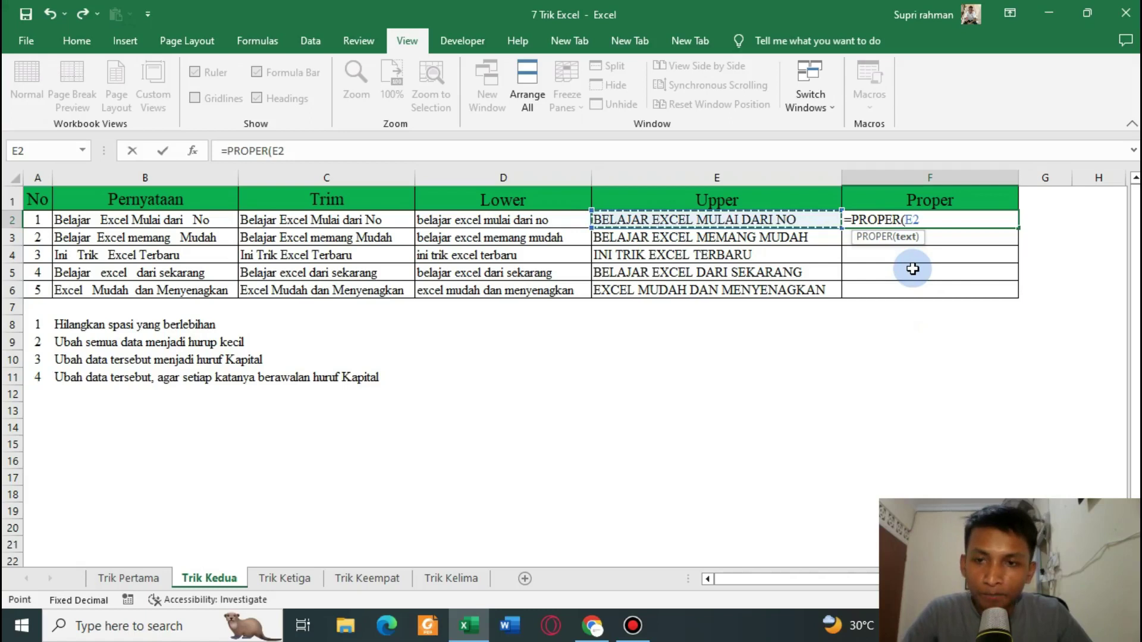
pyautogui.write(')')
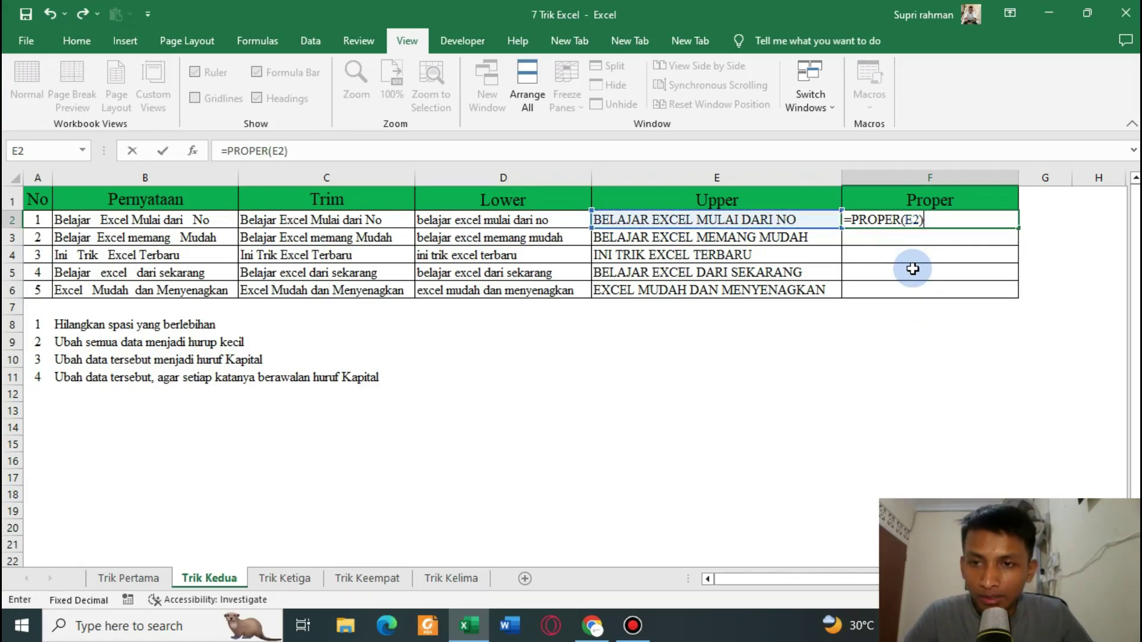
pyautogui.press('Return')
pyautogui.click(990, 222)
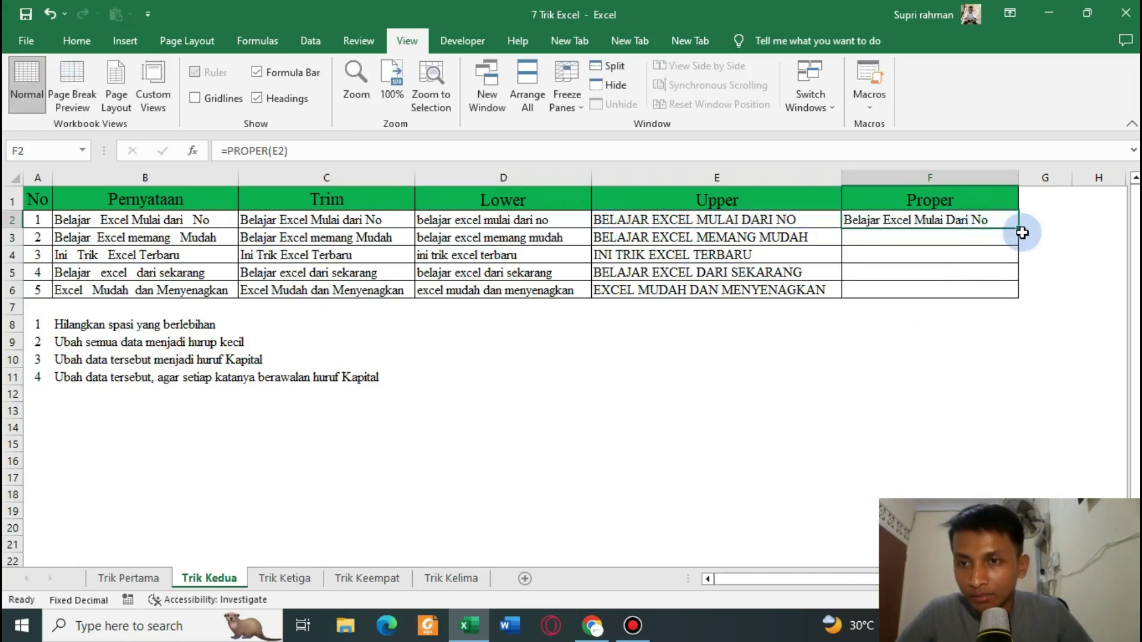
pyautogui.moveTo(1020, 229); pyautogui.dragTo(1014, 290)
pyautogui.click(948, 353)
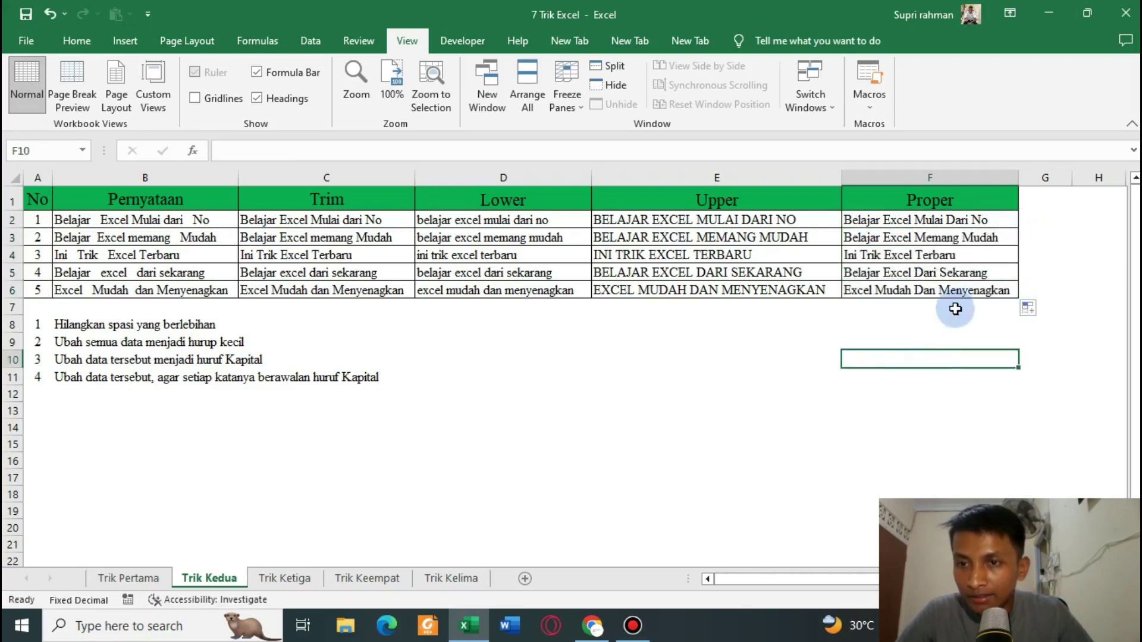
# Step: Review the Trim, Lower, Upper and Proper columns one by one, from header to row 6
pyautogui.click(726, 371)
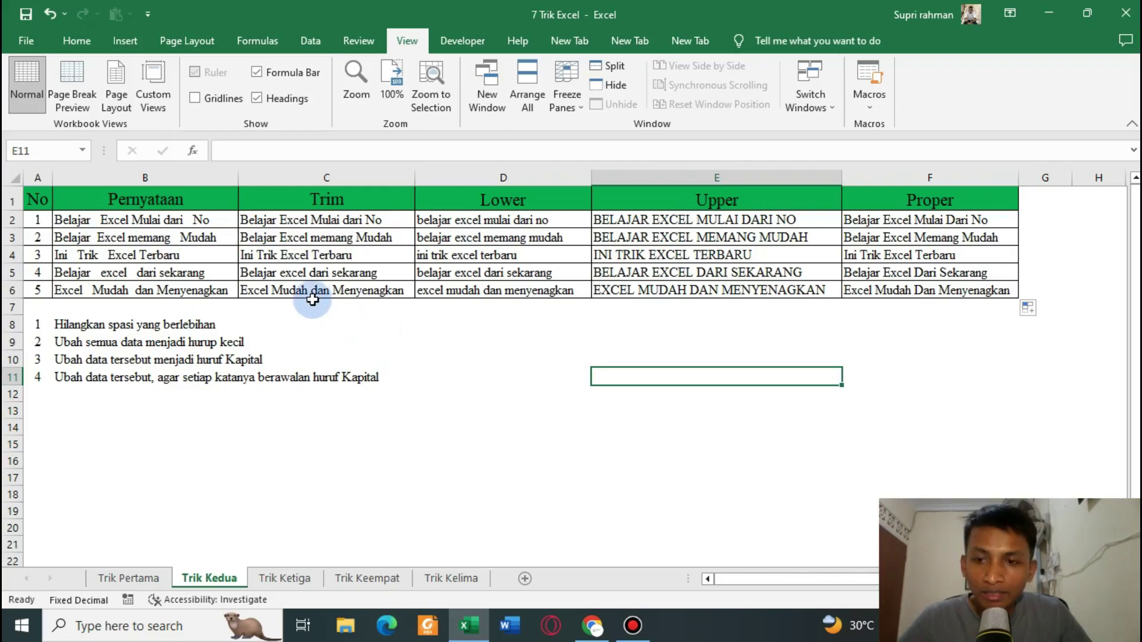
pyautogui.moveTo(319, 199); pyautogui.dragTo(342, 300)
pyautogui.click(480, 357)
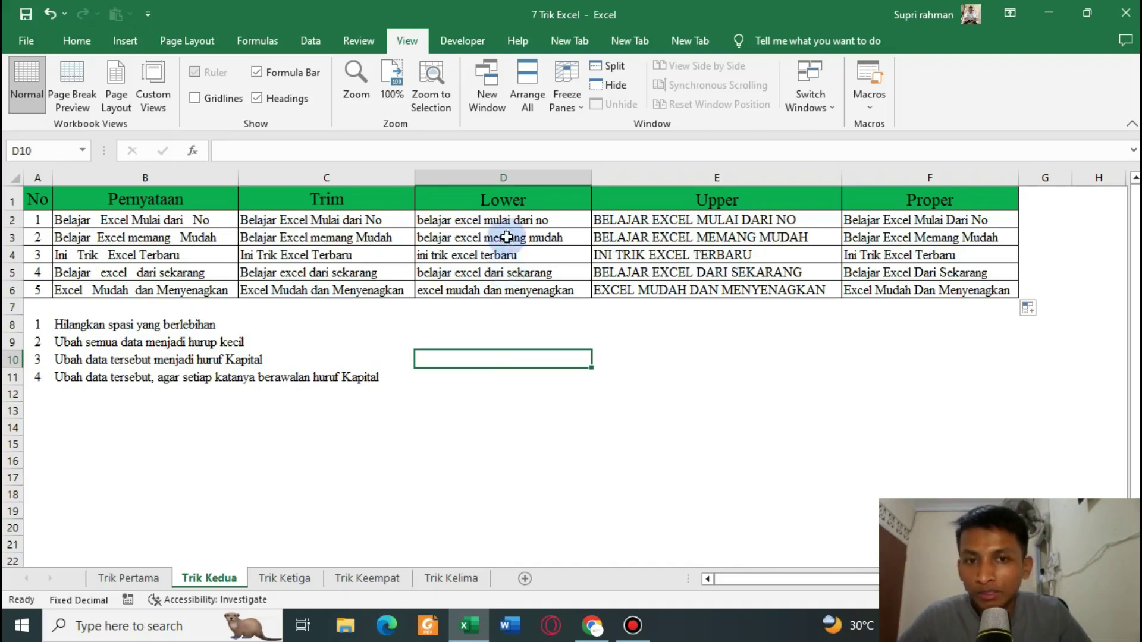
pyautogui.moveTo(503, 202); pyautogui.dragTo(508, 306)
pyautogui.click(633, 243)
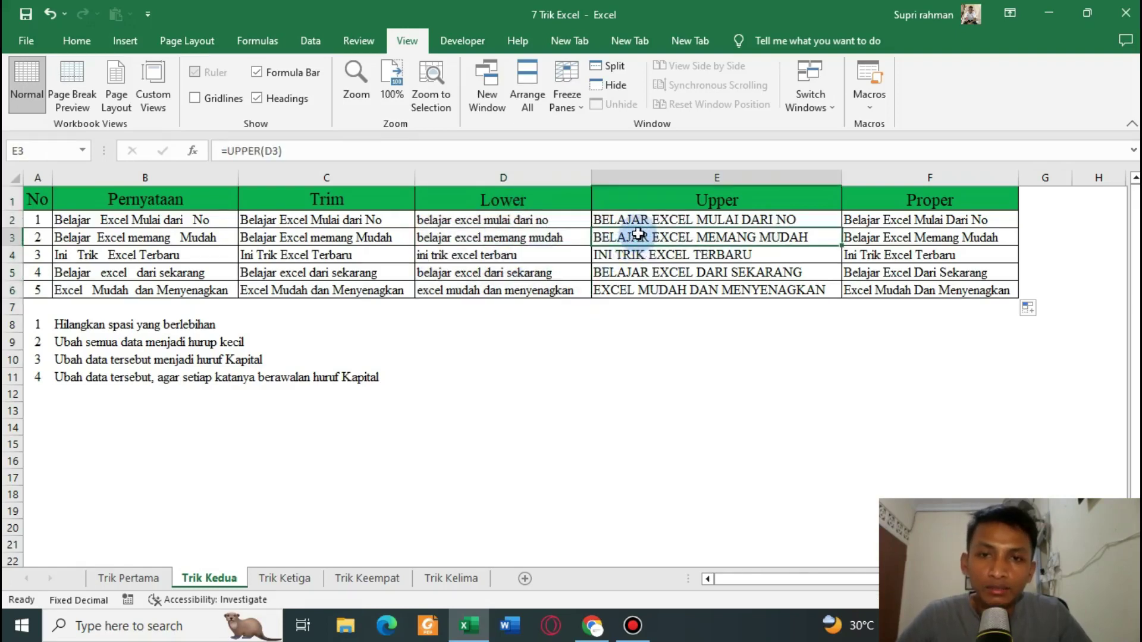
pyautogui.moveTo(637, 200); pyautogui.dragTo(643, 289)
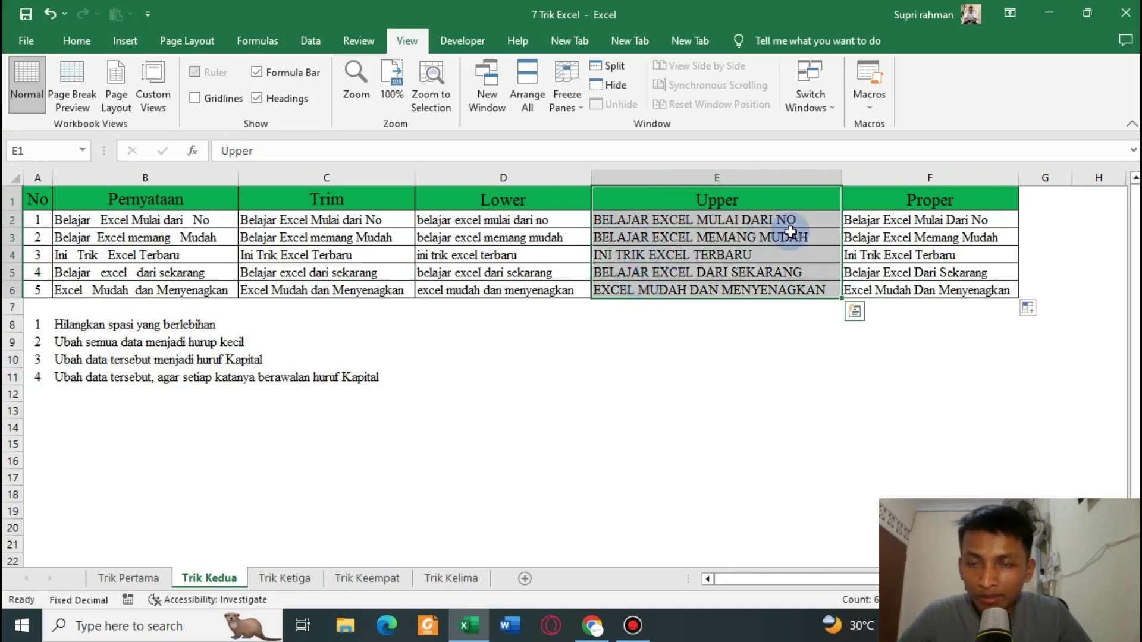
pyautogui.moveTo(876, 199); pyautogui.dragTo(895, 288)
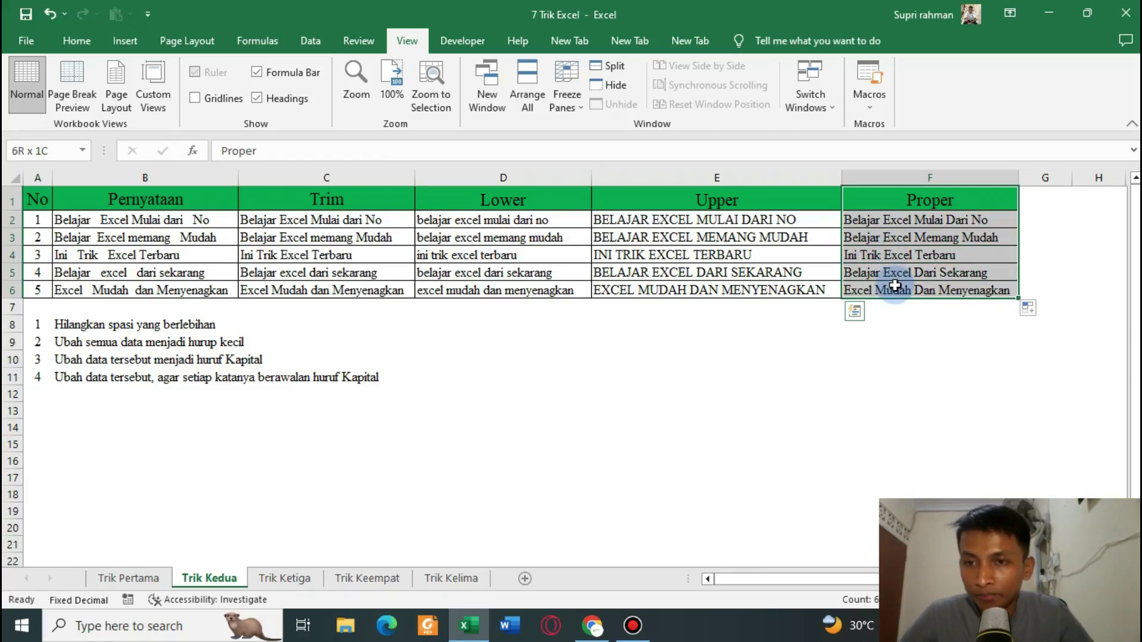
pyautogui.click(894, 288)
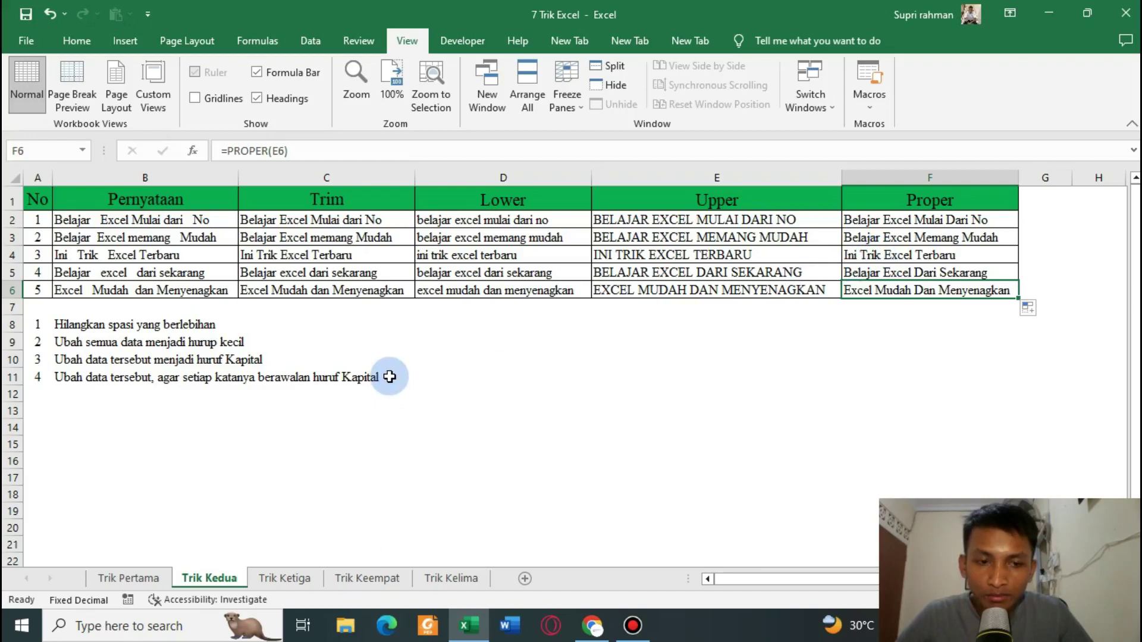
# Step: Open the Trik Ketiga sheet and select the whole student height and weight table, A1:D17
pyautogui.click(297, 576)
pyautogui.click(538, 377)
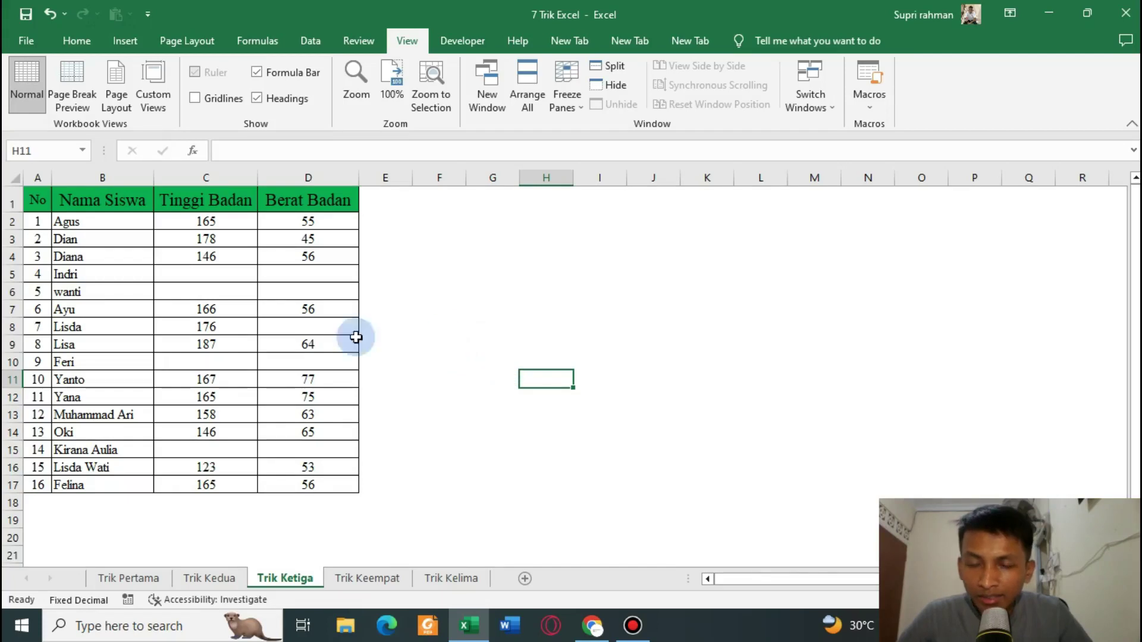
pyautogui.moveTo(33, 202); pyautogui.dragTo(339, 492)
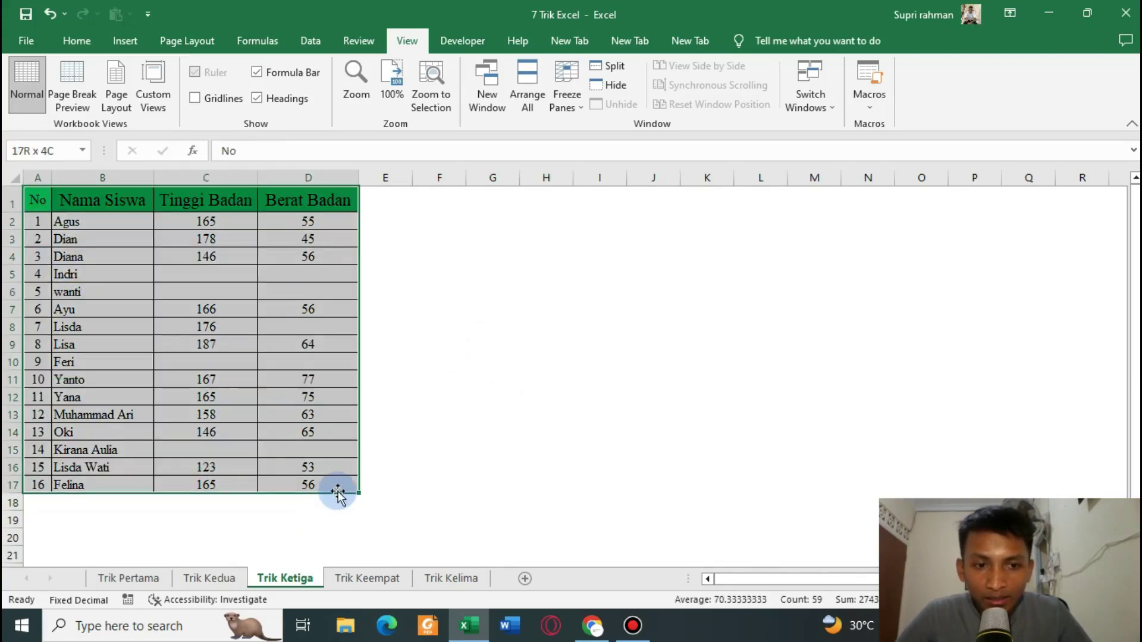
# Step: Examine the blank cells in the Tinggi Badan and Berat Badan columns of the student table
pyautogui.click(300, 416)
pyautogui.click(206, 365)
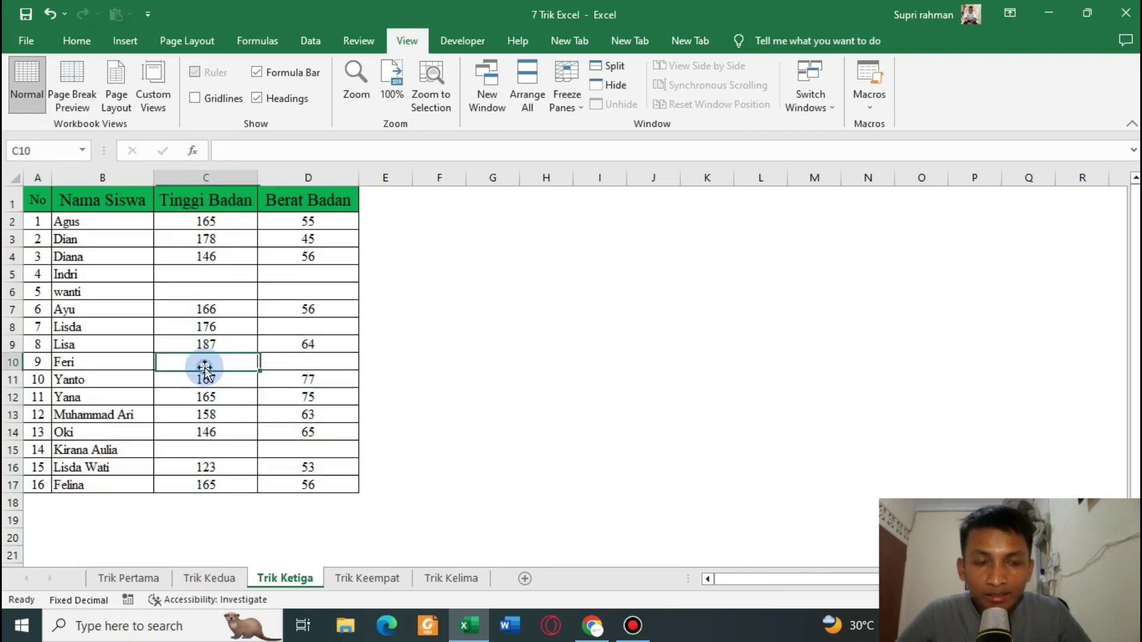
pyautogui.click(270, 364)
pyautogui.click(286, 273)
pyautogui.click(235, 296)
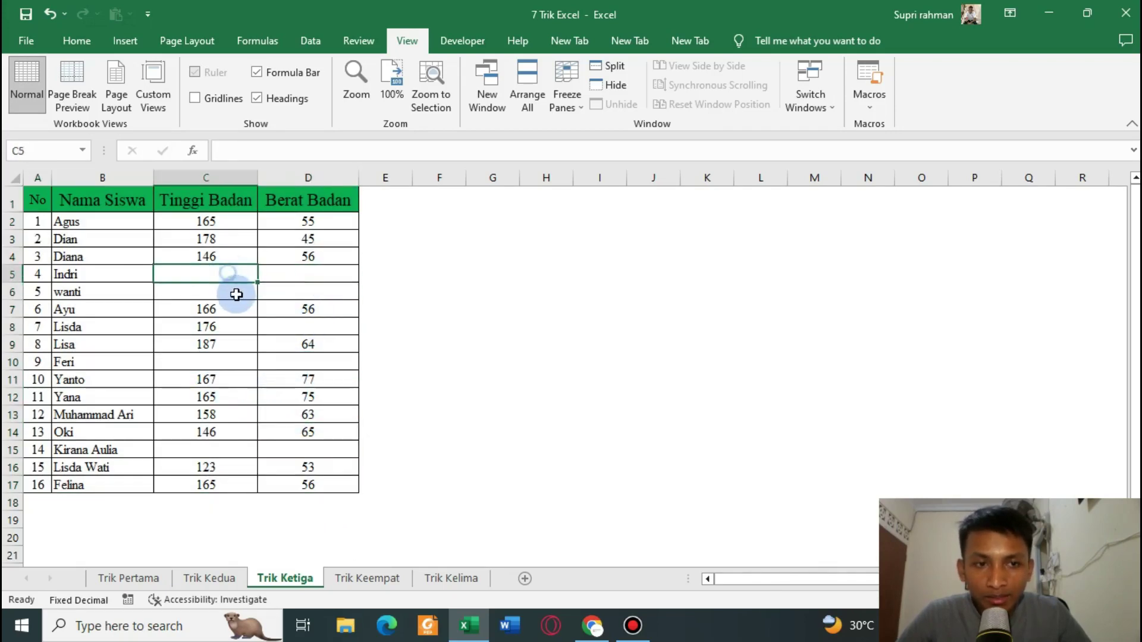
pyautogui.click(339, 298)
pyautogui.click(301, 451)
pyautogui.click(231, 453)
pyautogui.click(214, 363)
pyautogui.click(211, 274)
pyautogui.click(309, 288)
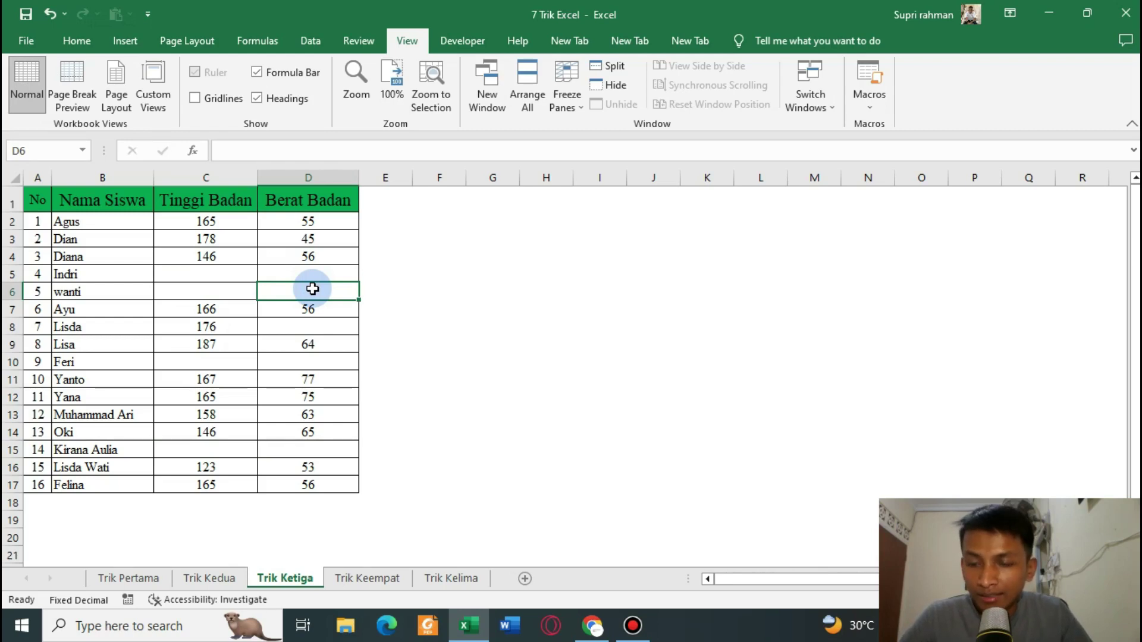
pyautogui.press('Up')
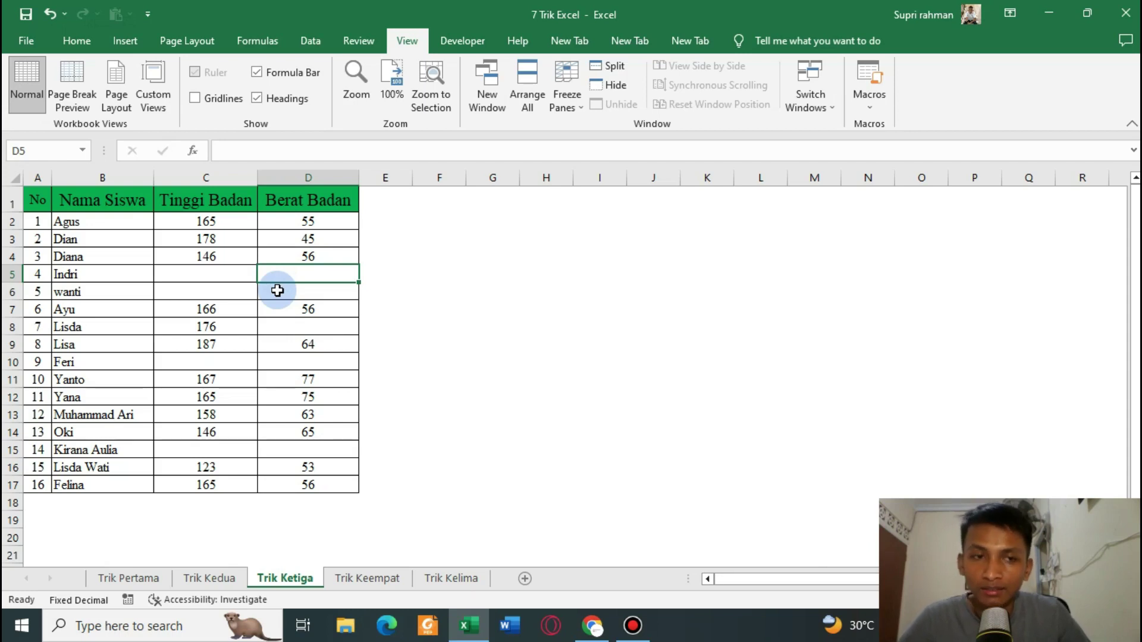
pyautogui.moveTo(232, 277); pyautogui.dragTo(308, 469)
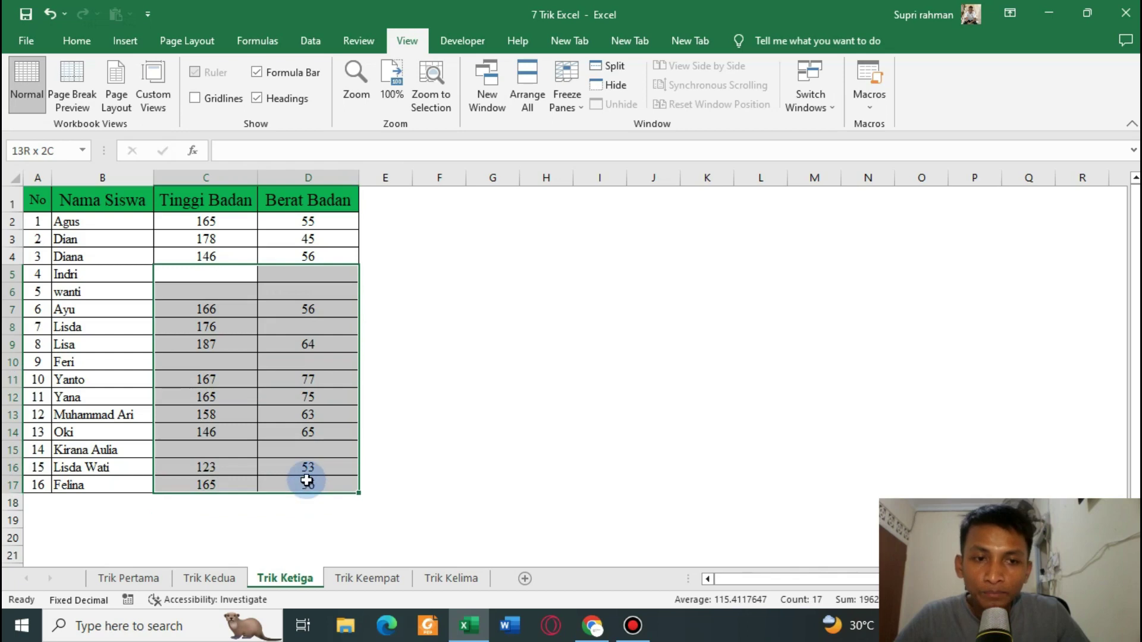
pyautogui.click(314, 288)
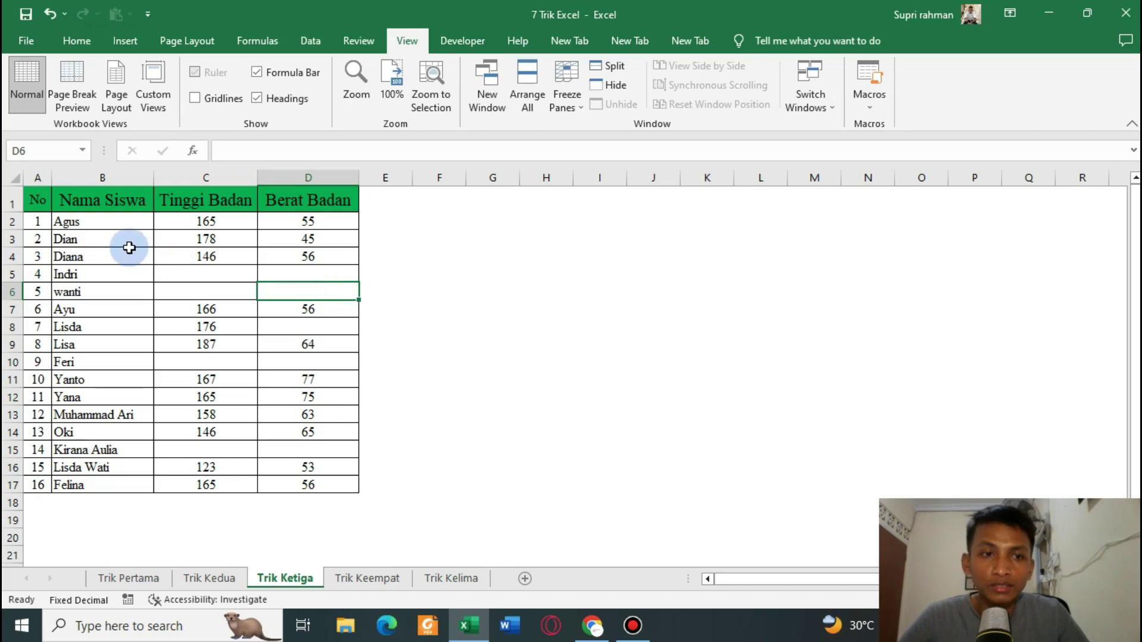
# Step: Try entering Hadir in the blank height cell C5, and clear it again
pyautogui.click(201, 273)
pyautogui.write('Had')
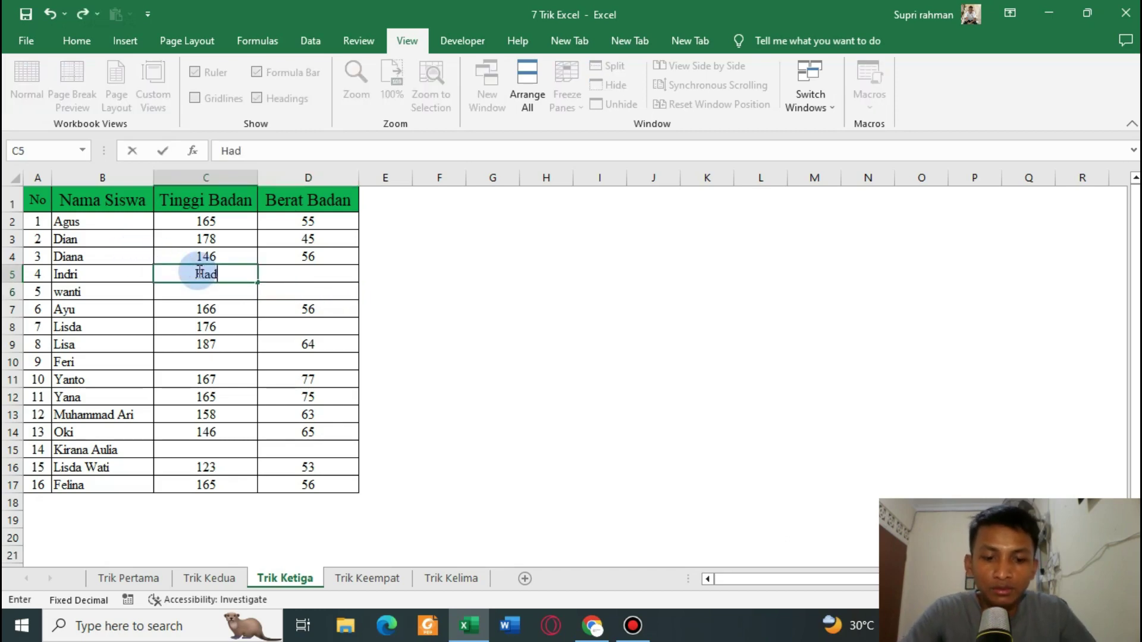
pyautogui.write('ir')
pyautogui.press('Return')
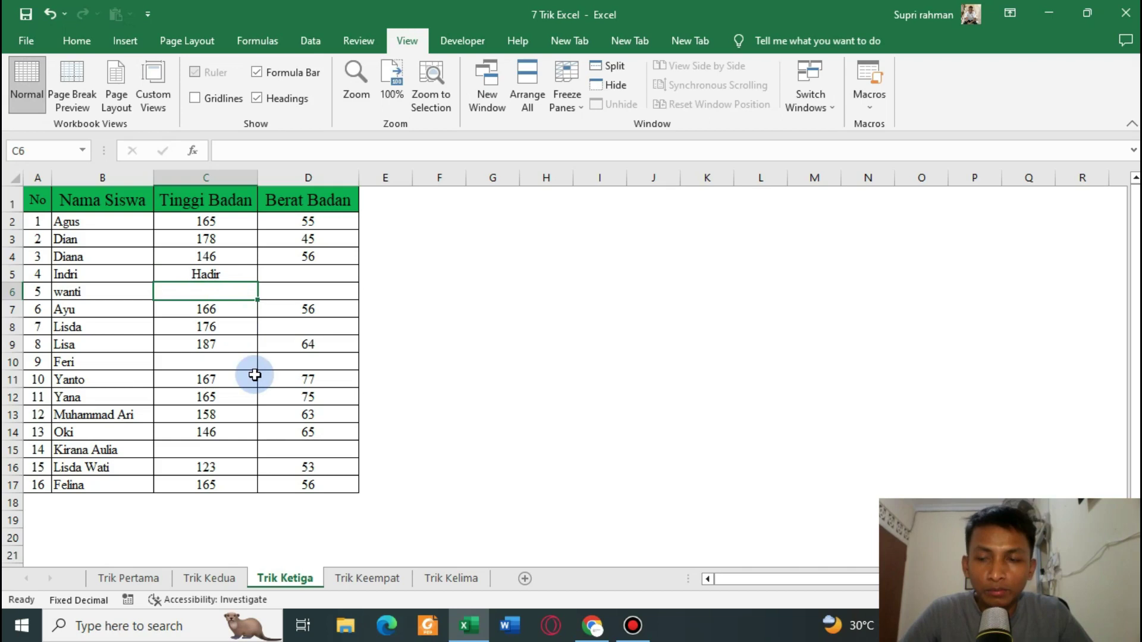
pyautogui.click(220, 273)
pyautogui.click(351, 380)
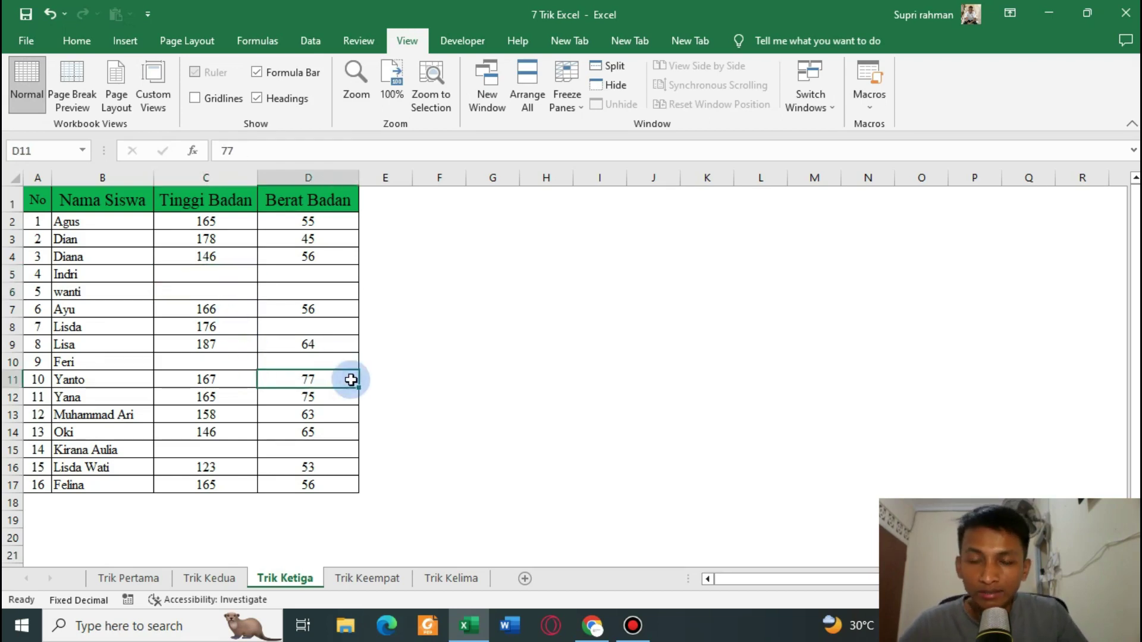
# Step: Select only the blank cells within the student table A1:D17 using Go To Special with the Blanks option
pyautogui.moveTo(38, 200); pyautogui.dragTo(319, 476)
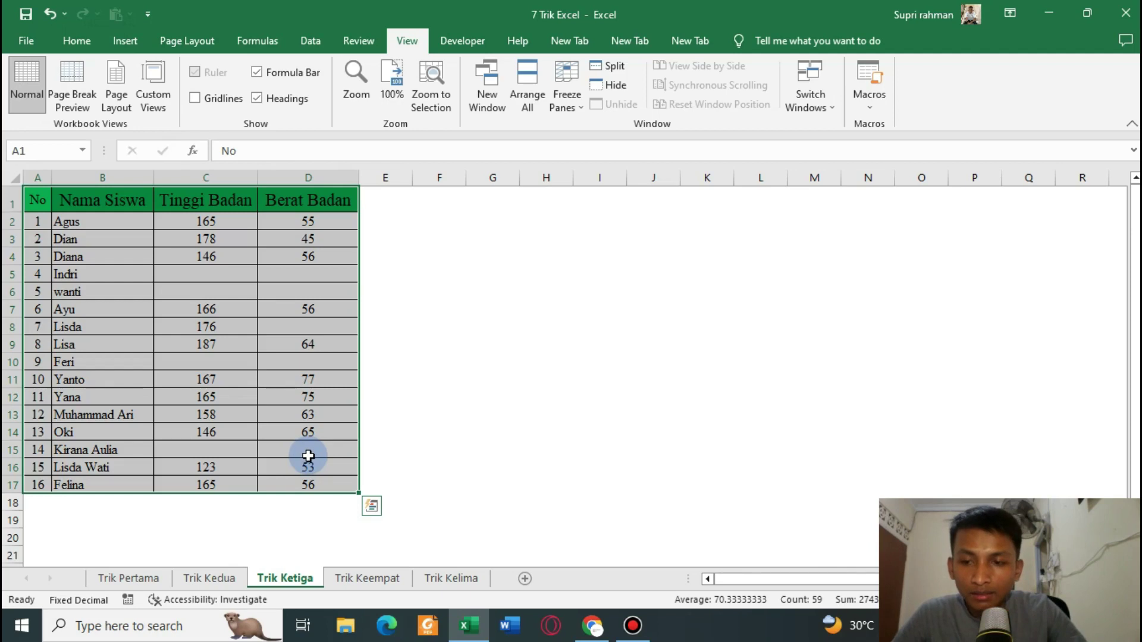
pyautogui.hotkey('ctrl', 'g')
pyautogui.moveTo(505, 242); pyautogui.dragTo(517, 230)
pyautogui.click(437, 431)
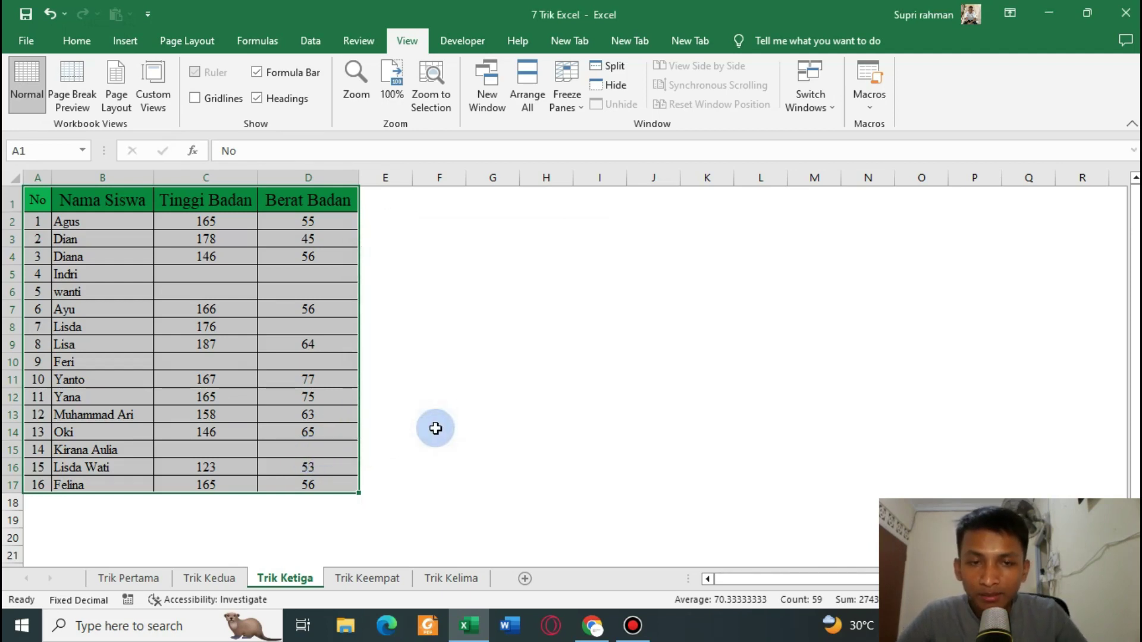
pyautogui.click(414, 356)
pyautogui.click(535, 448)
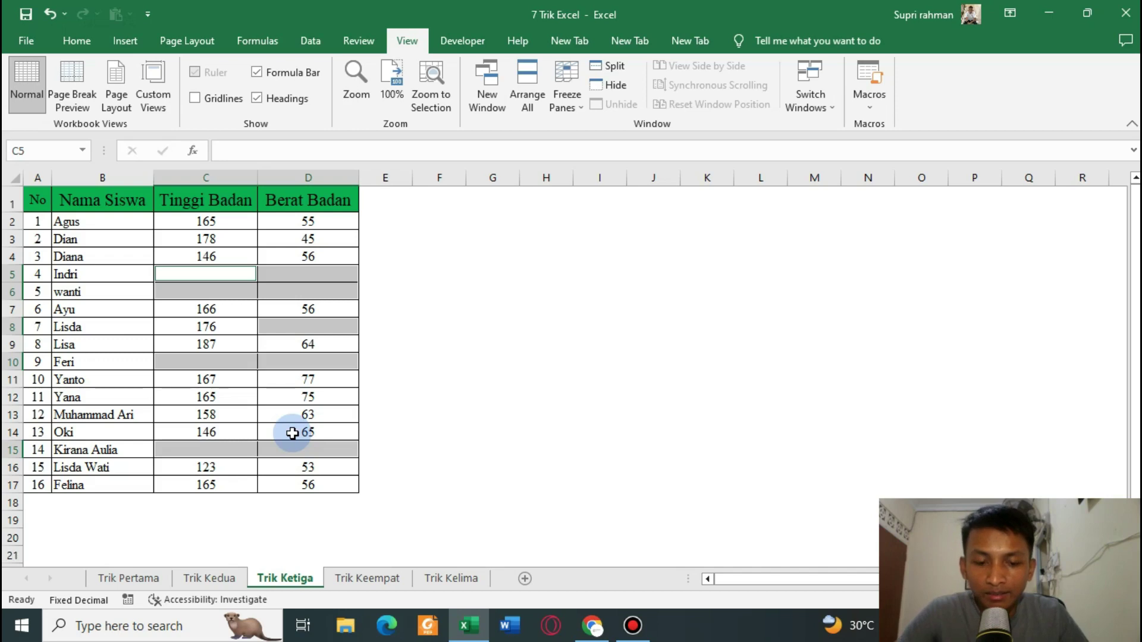
# Step: Fill all the selected blank cells at once with the text Tidak hadir
pyautogui.write('T')
pyautogui.write('idak')
pyautogui.press('BackSpace')
pyautogui.write('ak')
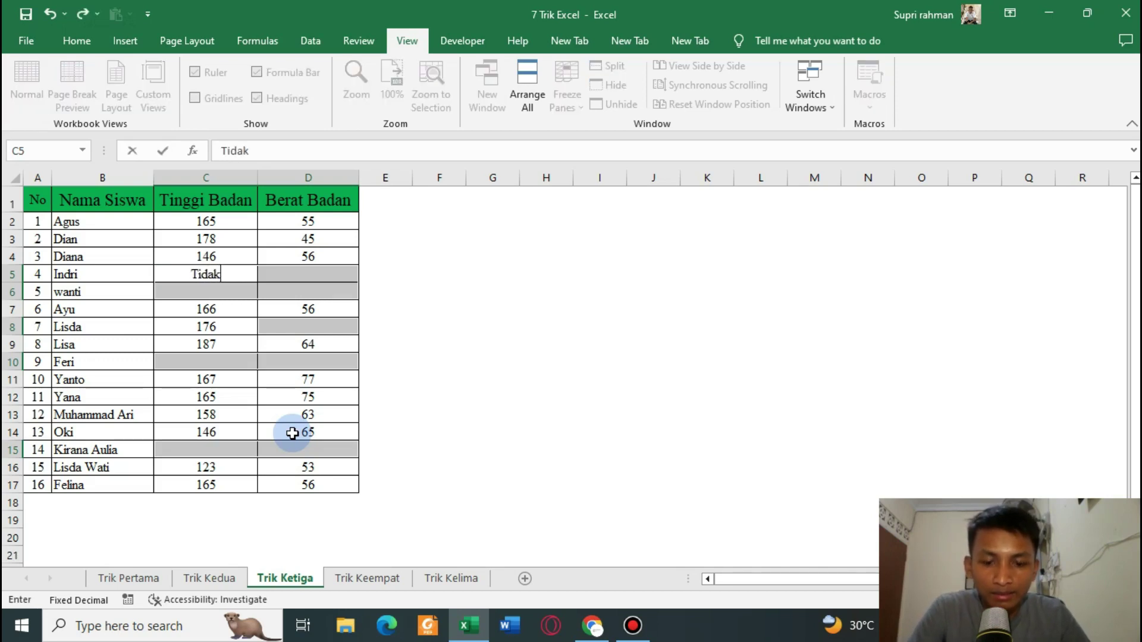
pyautogui.write(' hadir')
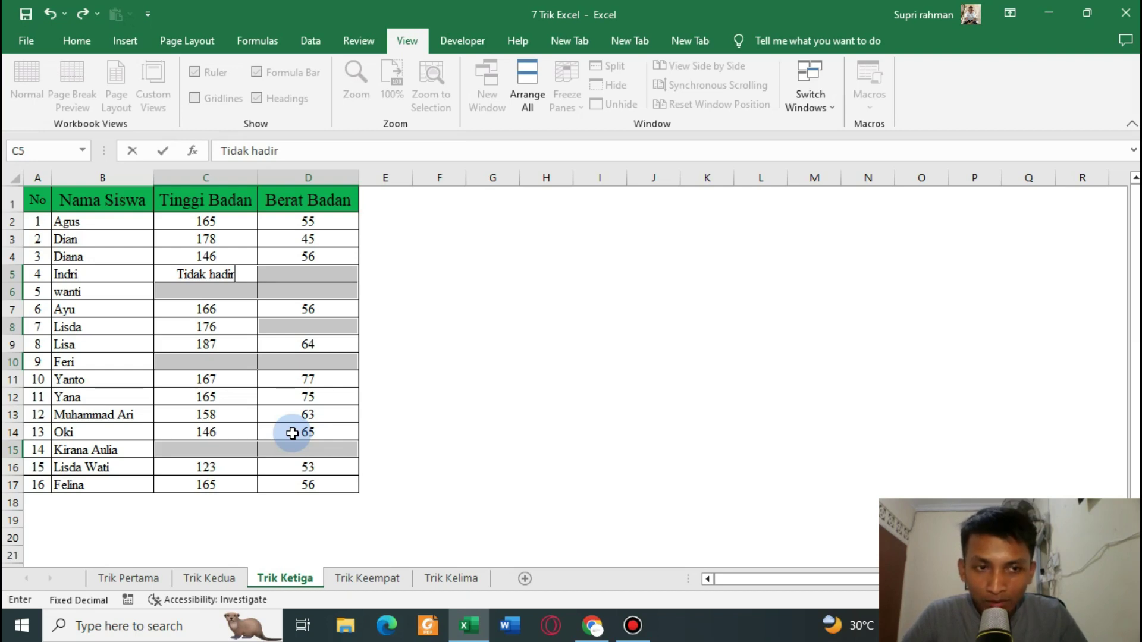
pyautogui.hotkey('ctrl', 'Return')
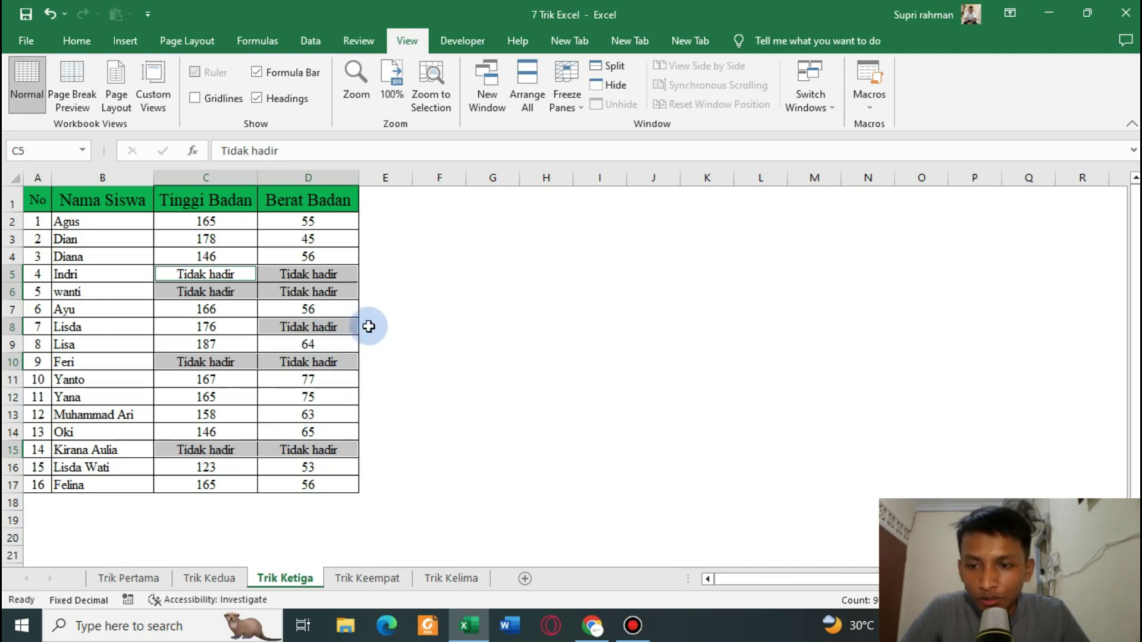
pyautogui.click(294, 413)
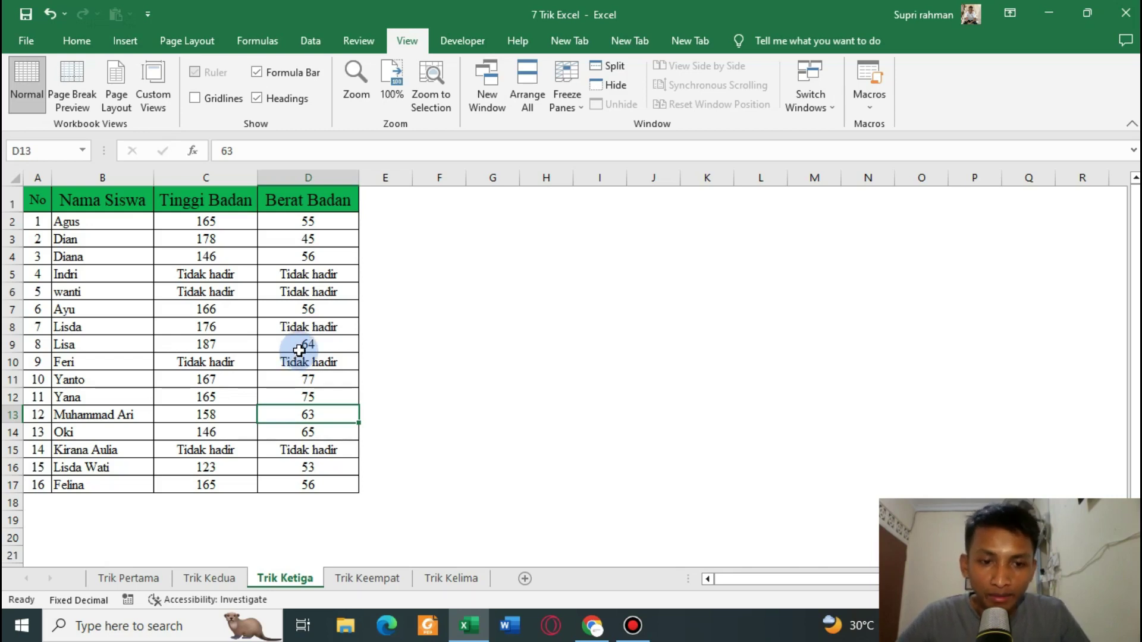
# Step: Open the Trik Keempat sheet and examine the Data Penjualan table's Harga values and empty Jumlah cell
pyautogui.click(367, 578)
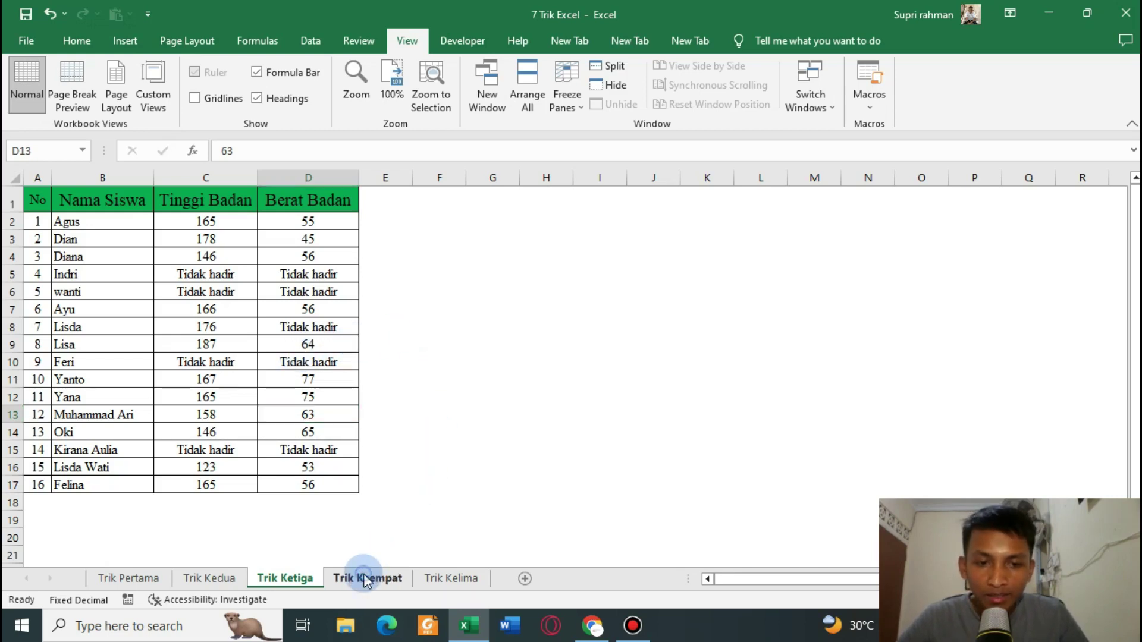
pyautogui.click(307, 336)
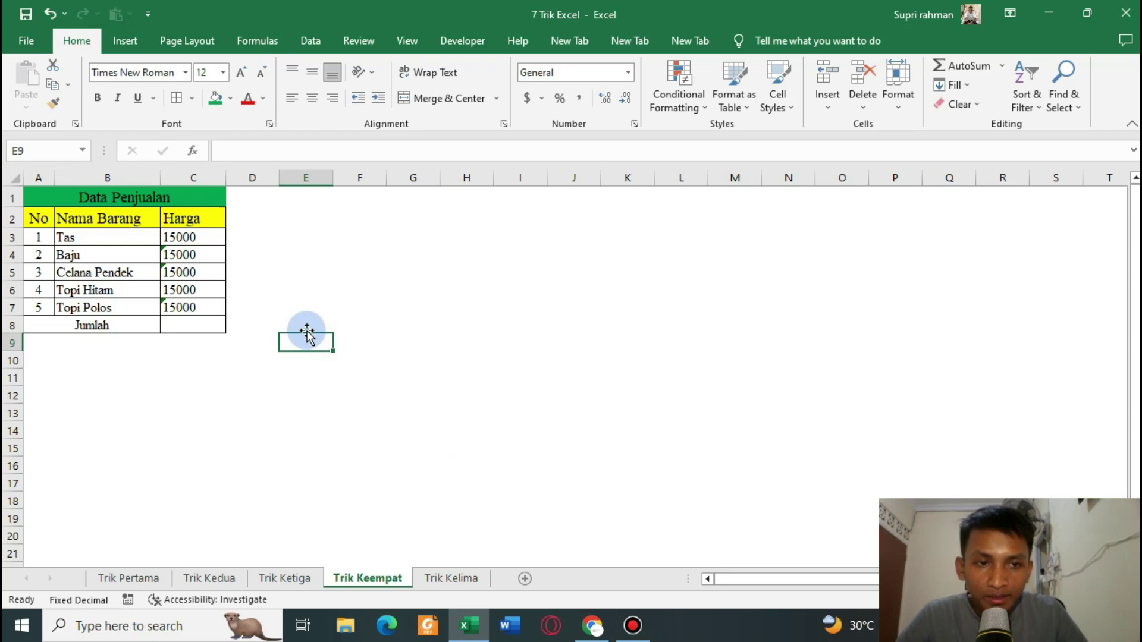
pyautogui.moveTo(141, 196); pyautogui.dragTo(152, 322)
pyautogui.click(368, 323)
pyautogui.click(194, 318)
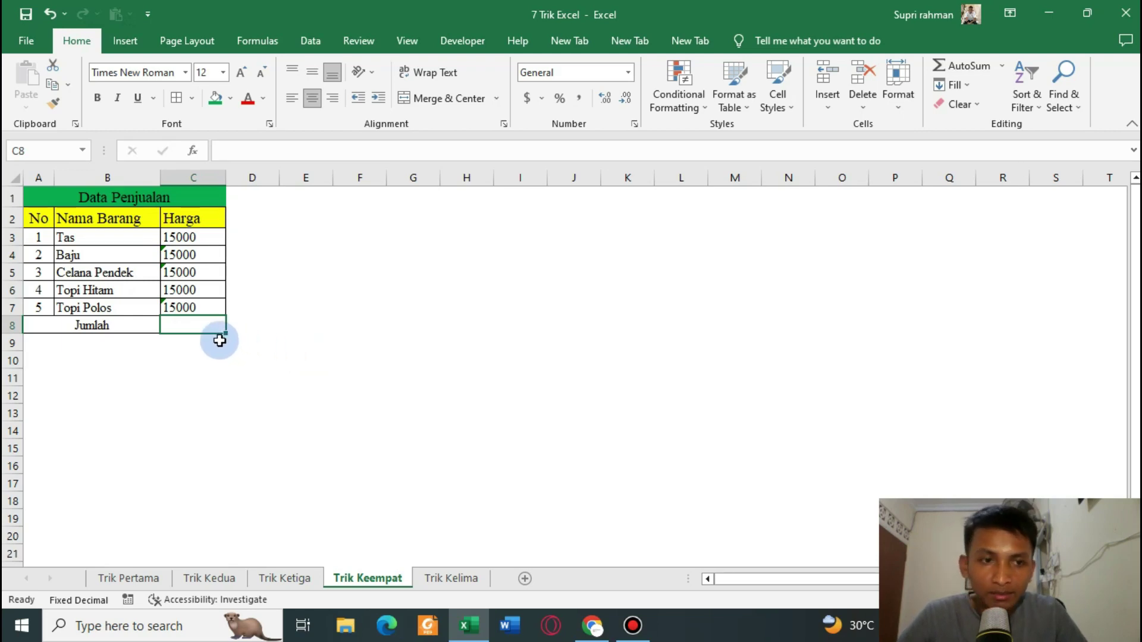
pyautogui.click(176, 310)
pyautogui.click(198, 270)
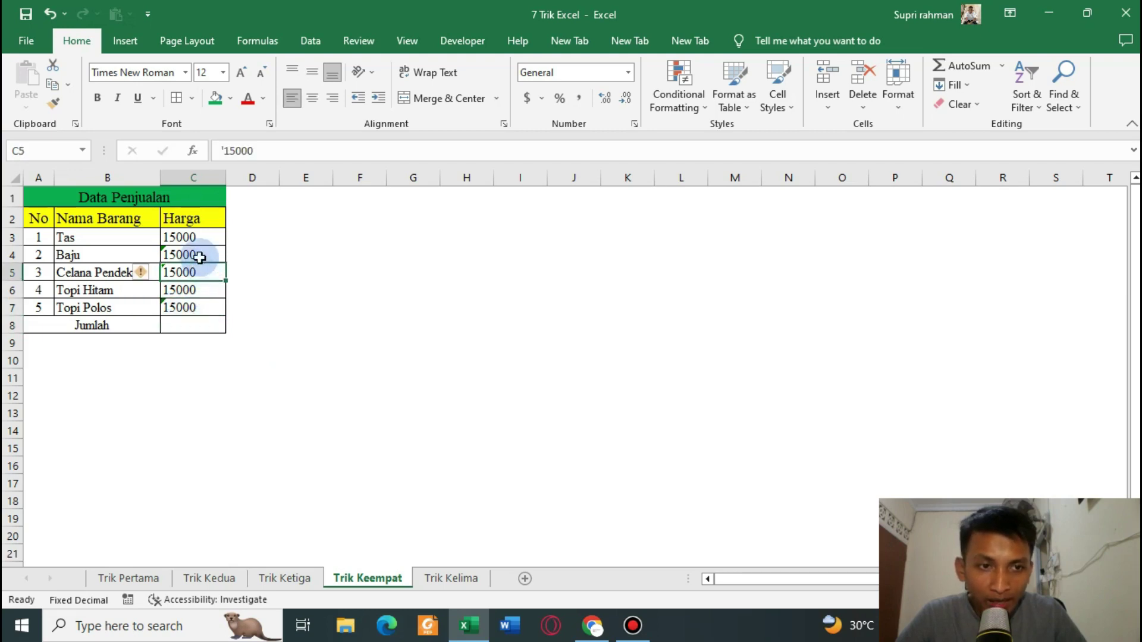
pyautogui.click(285, 310)
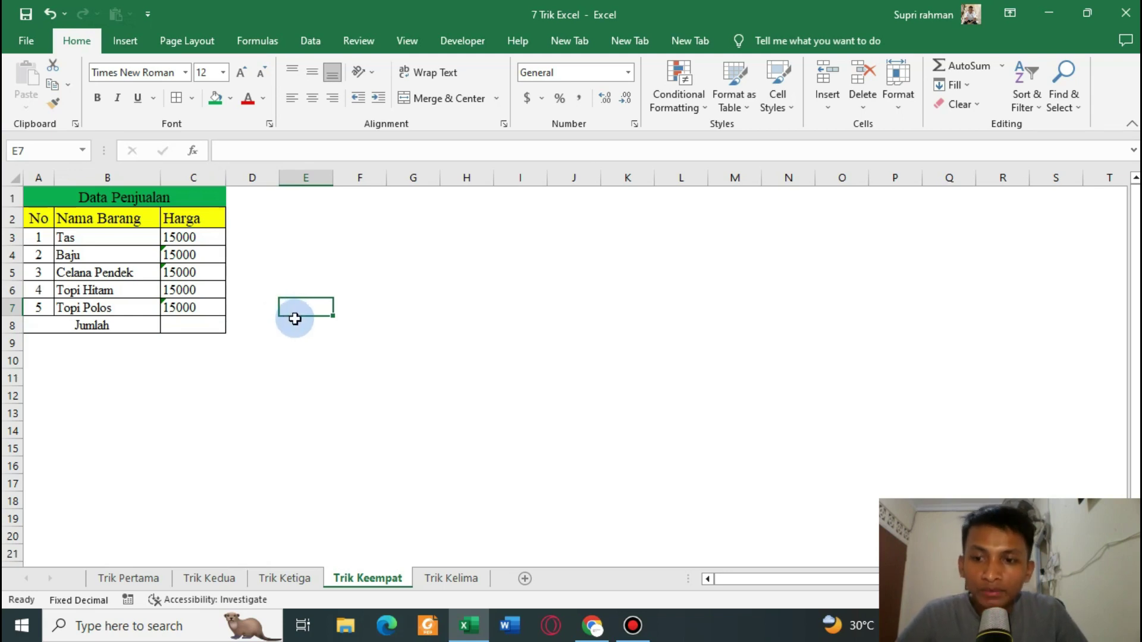
pyautogui.click(194, 325)
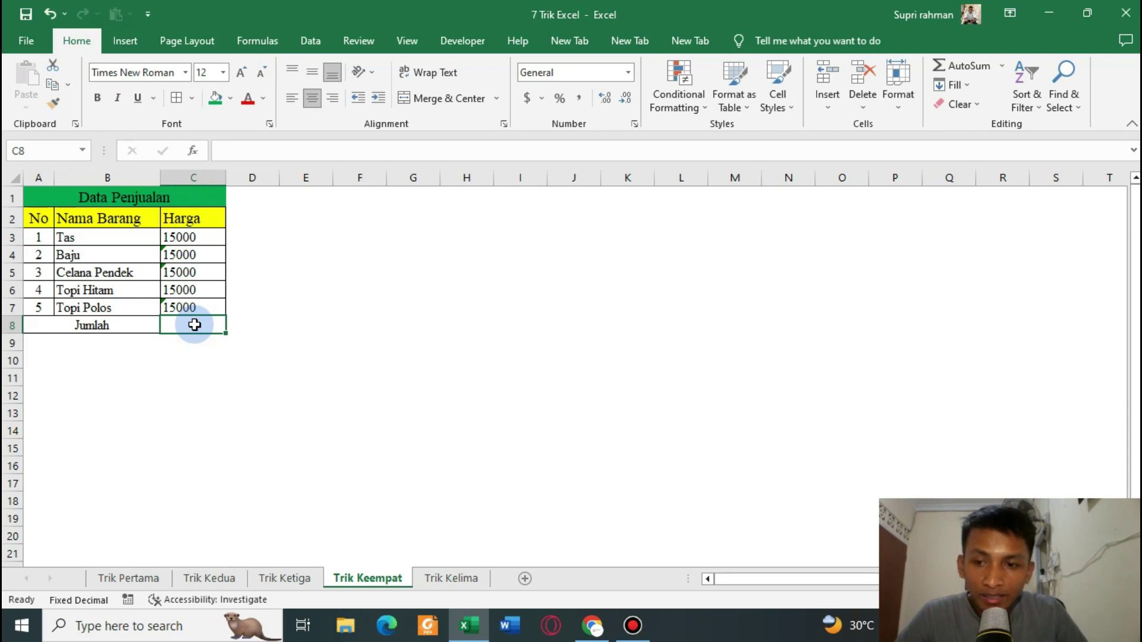
# Step: Enter =VALUE(C3) in D3 beside the Harga column and fill the formula down to D7
pyautogui.click(261, 240)
pyautogui.write('=val')
pyautogui.press('Tab')
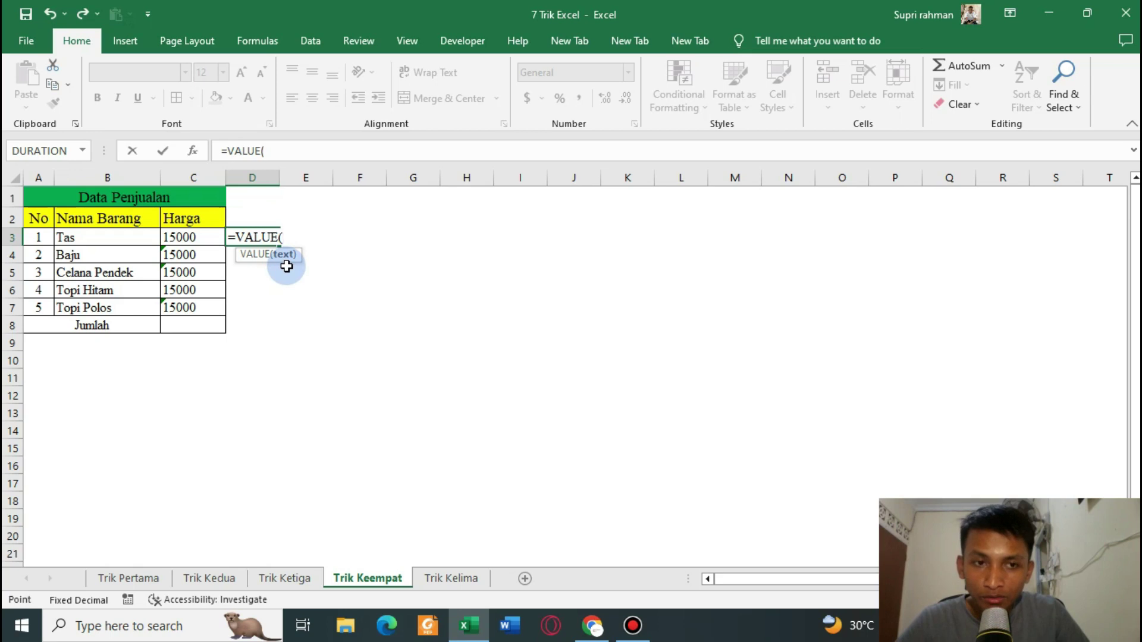
pyautogui.press('Left')
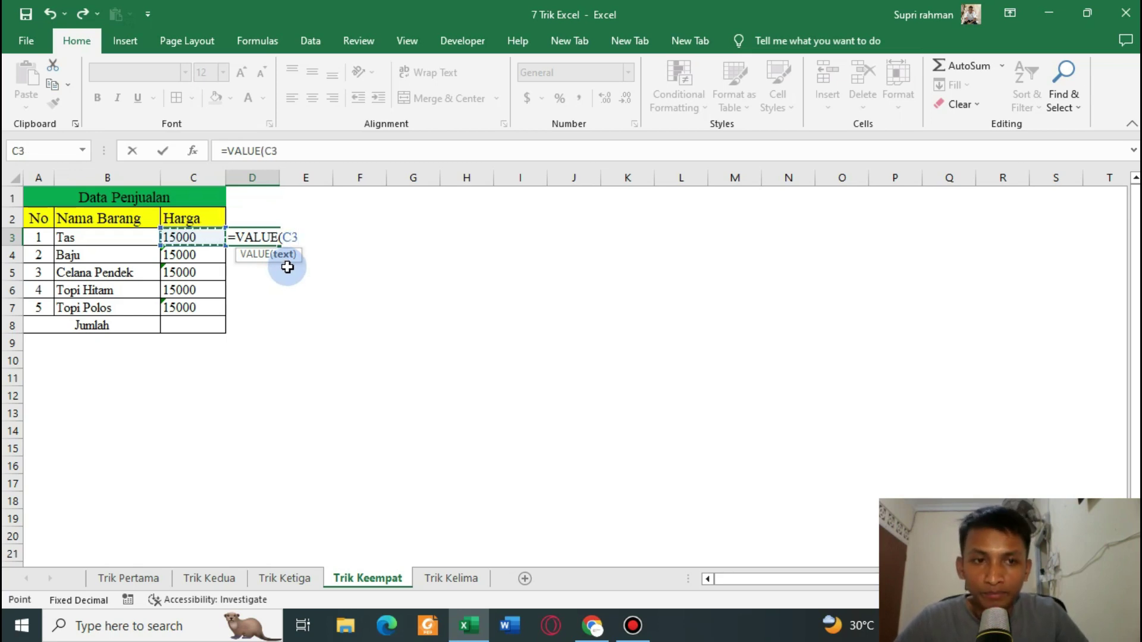
pyautogui.write(')')
pyautogui.press('Return')
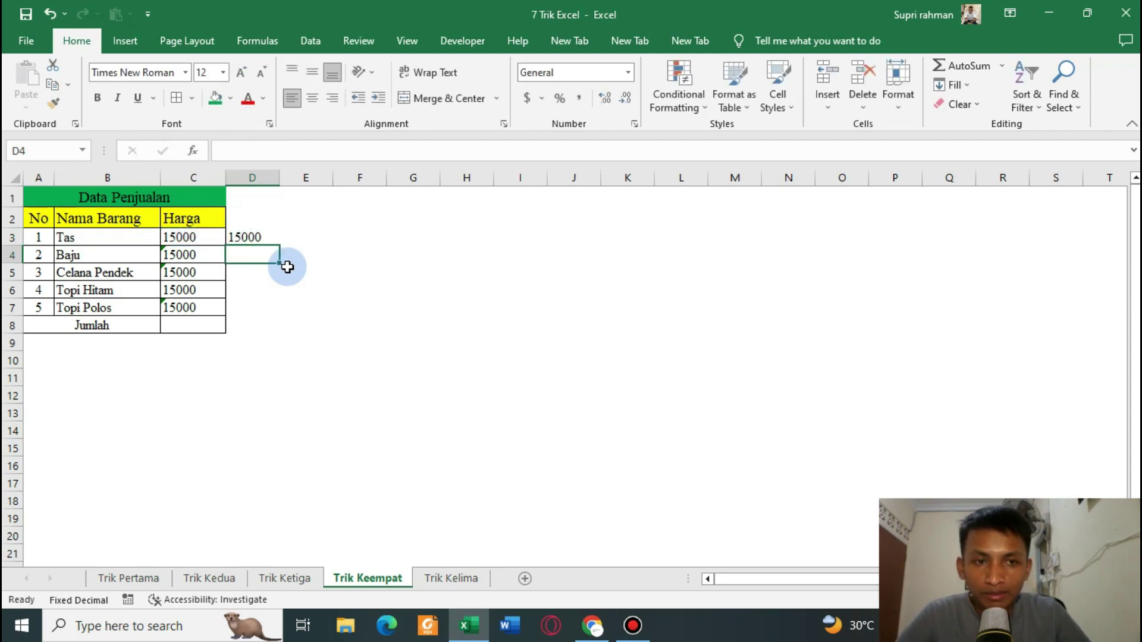
pyautogui.click(250, 238)
pyautogui.moveTo(280, 245); pyautogui.dragTo(281, 309)
pyautogui.click(366, 326)
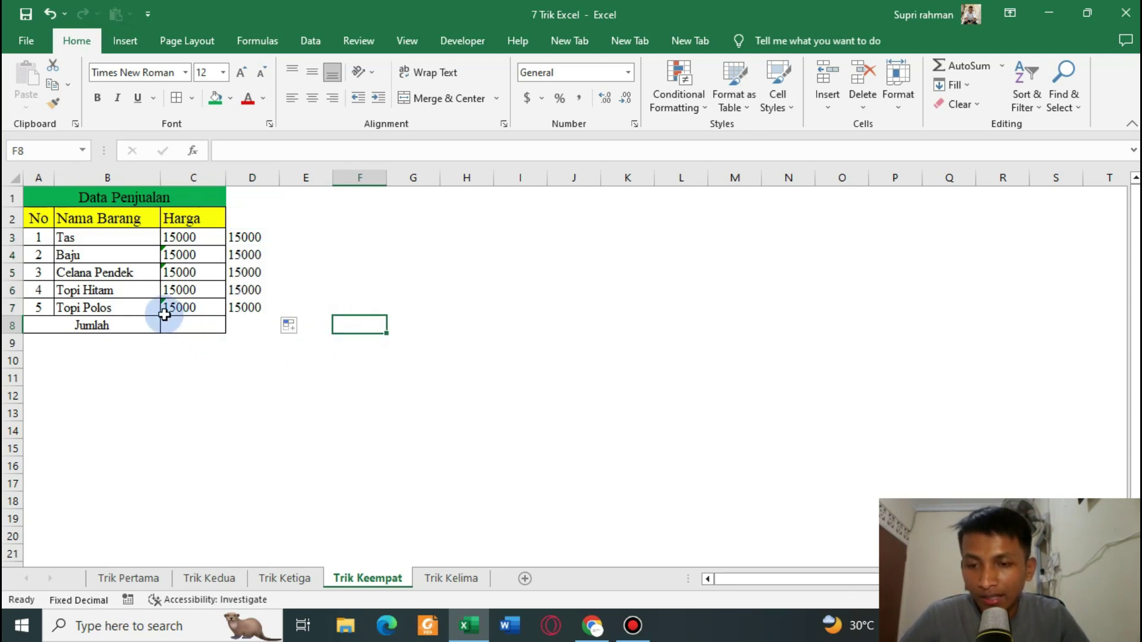
# Step: Check the converted prices in column D and total D3:D7 with a SUM formula in D8
pyautogui.click(251, 306)
pyautogui.click(249, 289)
pyautogui.click(250, 272)
pyautogui.click(249, 256)
pyautogui.click(247, 236)
pyautogui.click(241, 323)
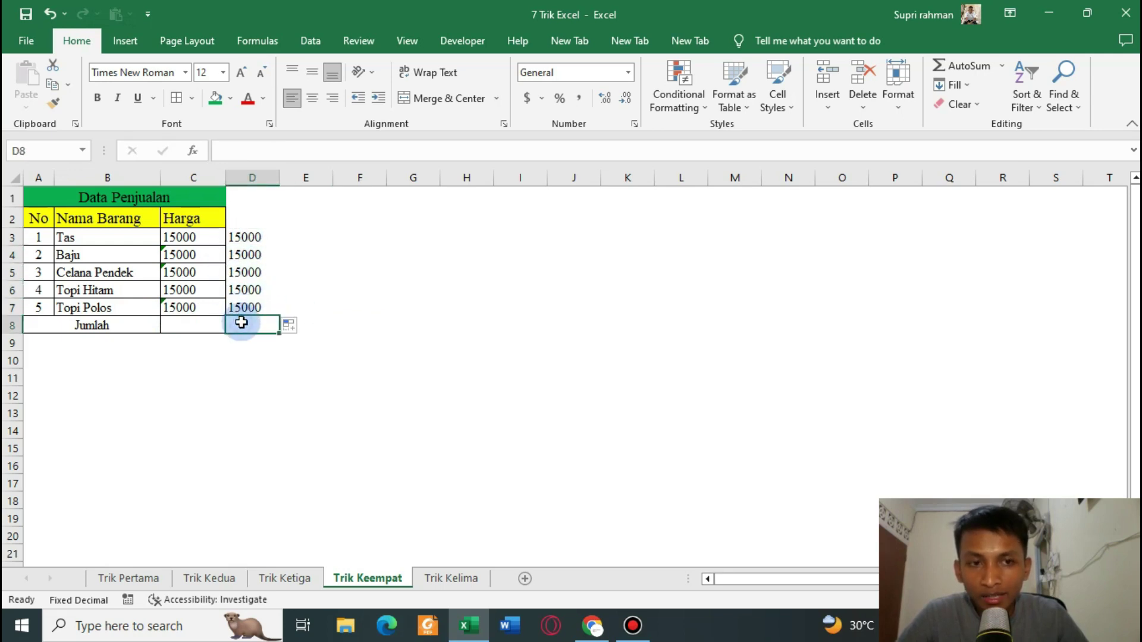
pyautogui.write('=sum(')
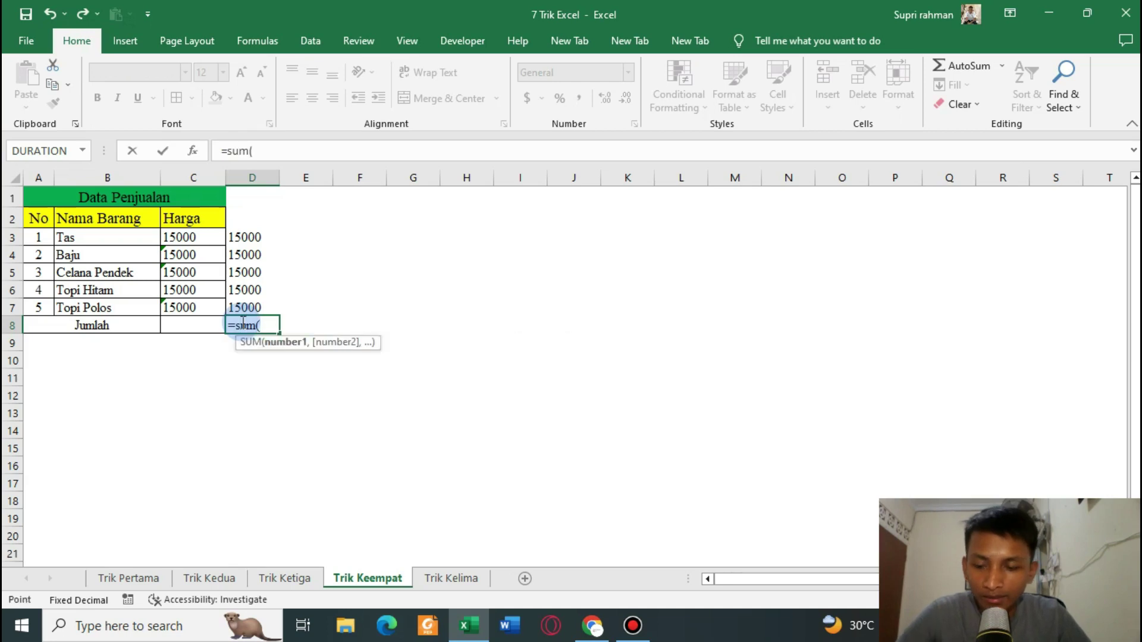
pyautogui.moveTo(243, 308); pyautogui.dragTo(245, 237)
pyautogui.press('Return')
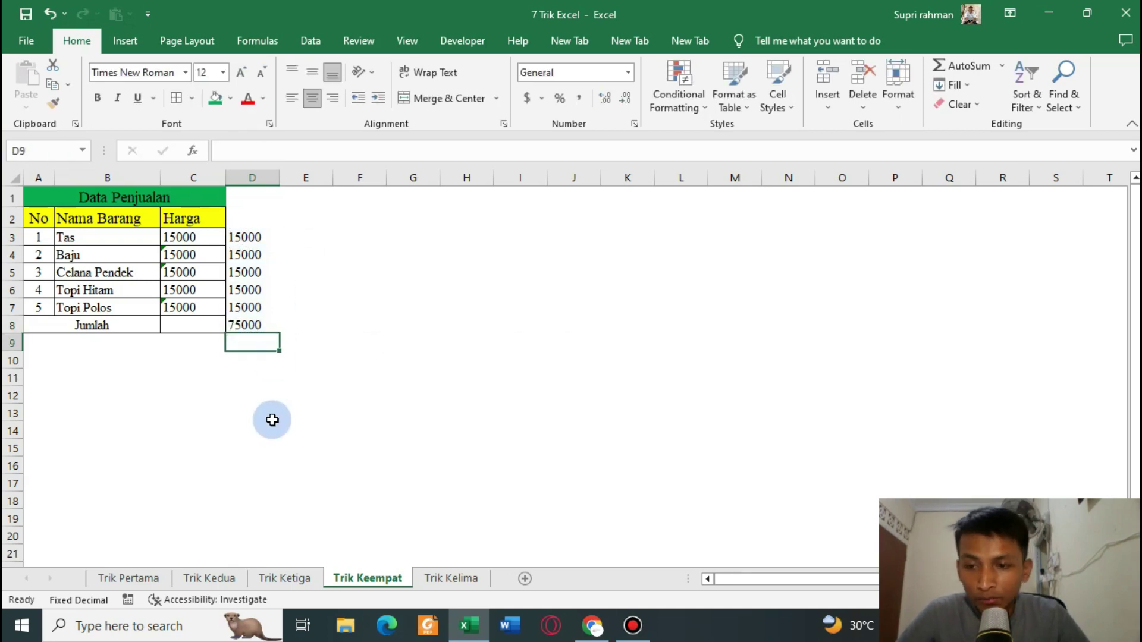
# Step: Enter =SUM(C3:C7) in the Jumlah cell C8 to total the original Harga column for comparison
pyautogui.click(192, 325)
pyautogui.write('=')
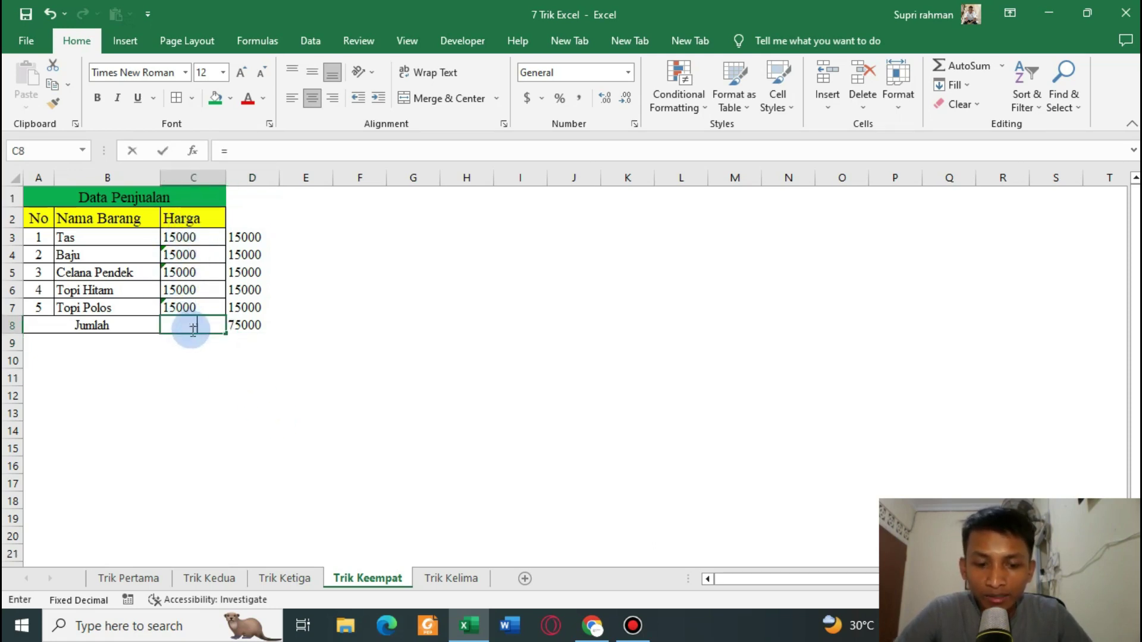
pyautogui.write('Sum(')
pyautogui.press('Up')
pyautogui.press('Up')
pyautogui.press('Up')
pyautogui.press('Up')
pyautogui.press('Up')
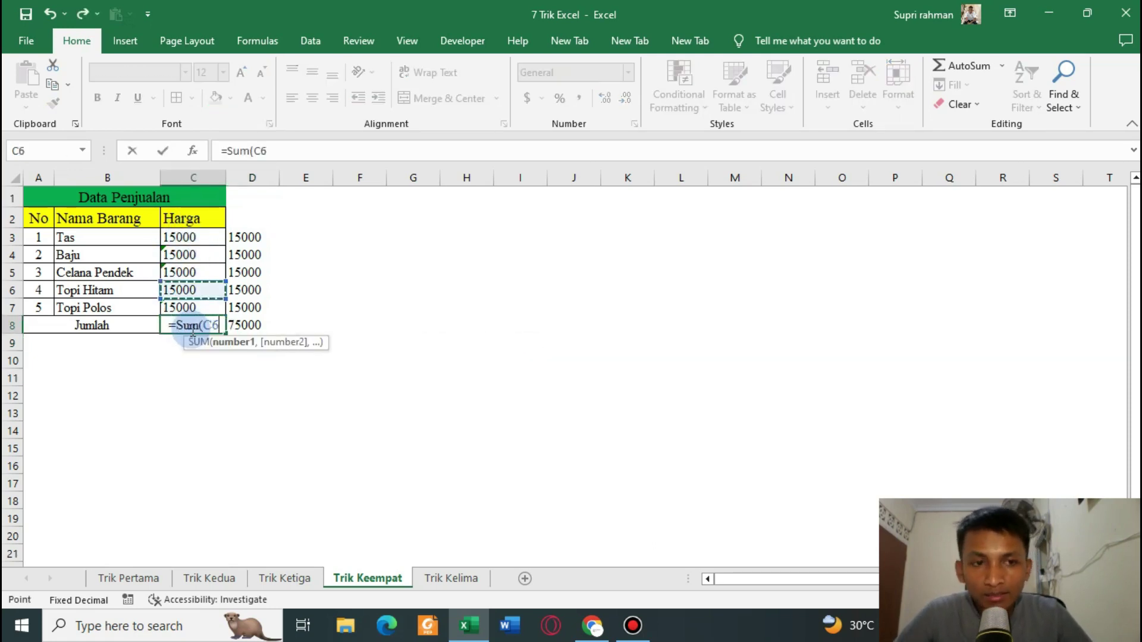
pyautogui.hotkey('shift', 'Down')
pyautogui.hotkey('shift', 'Down')
pyautogui.hotkey('shift', 'Down')
pyautogui.hotkey('shift', 'Down')
pyautogui.write(')')
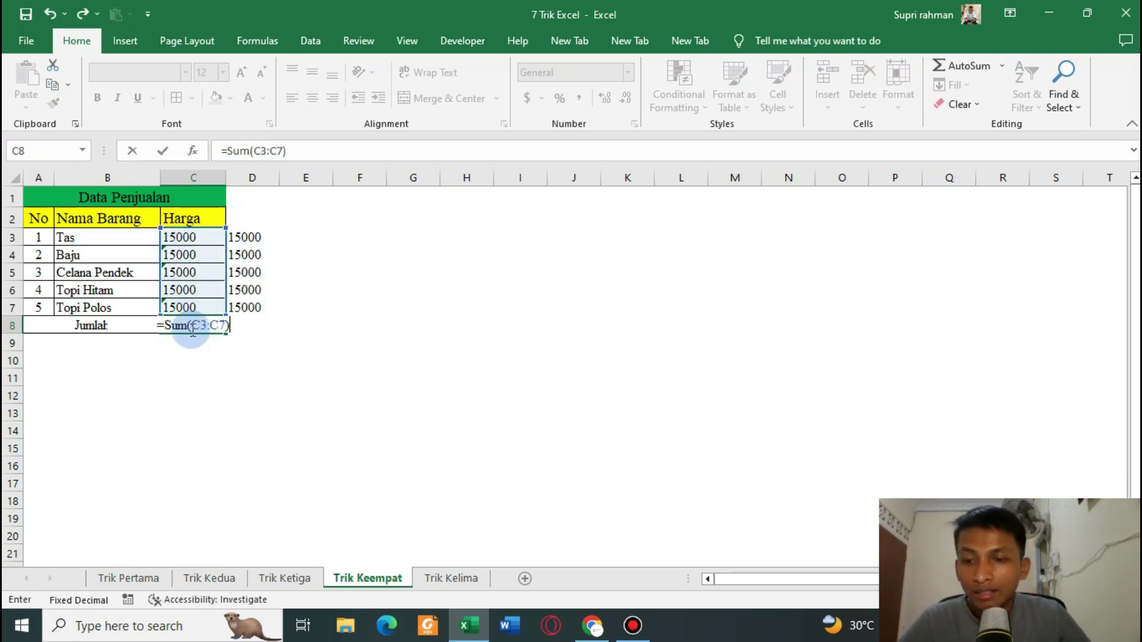
pyautogui.press('Return')
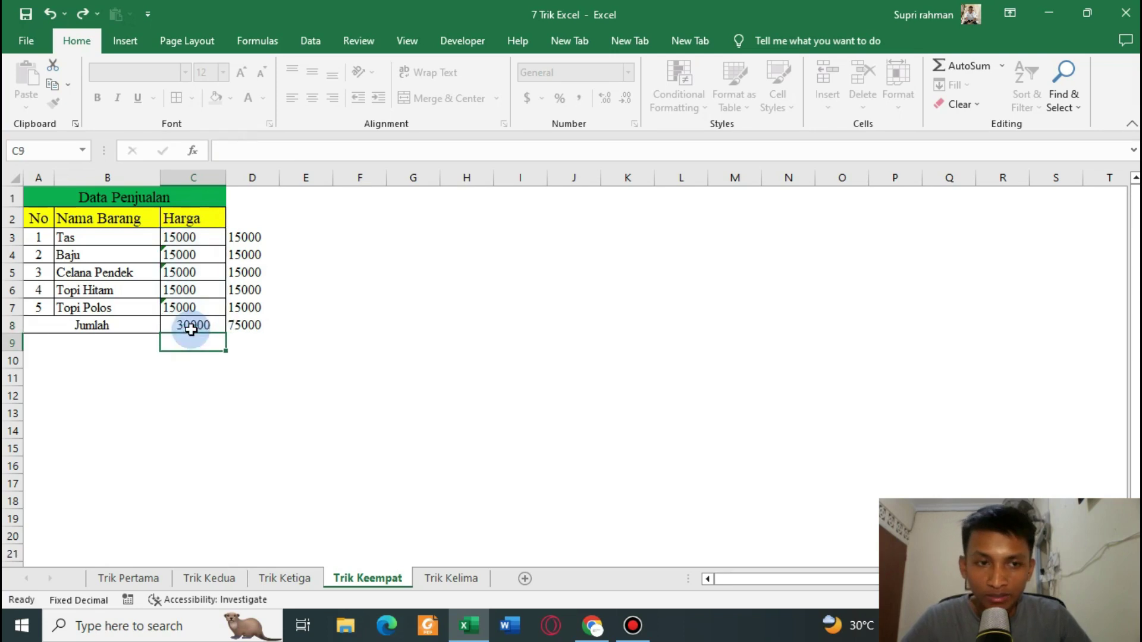
# Step: Examine the Topi Hitam and Tas rows against the Jumlah total of the original Harga column
pyautogui.click(247, 397)
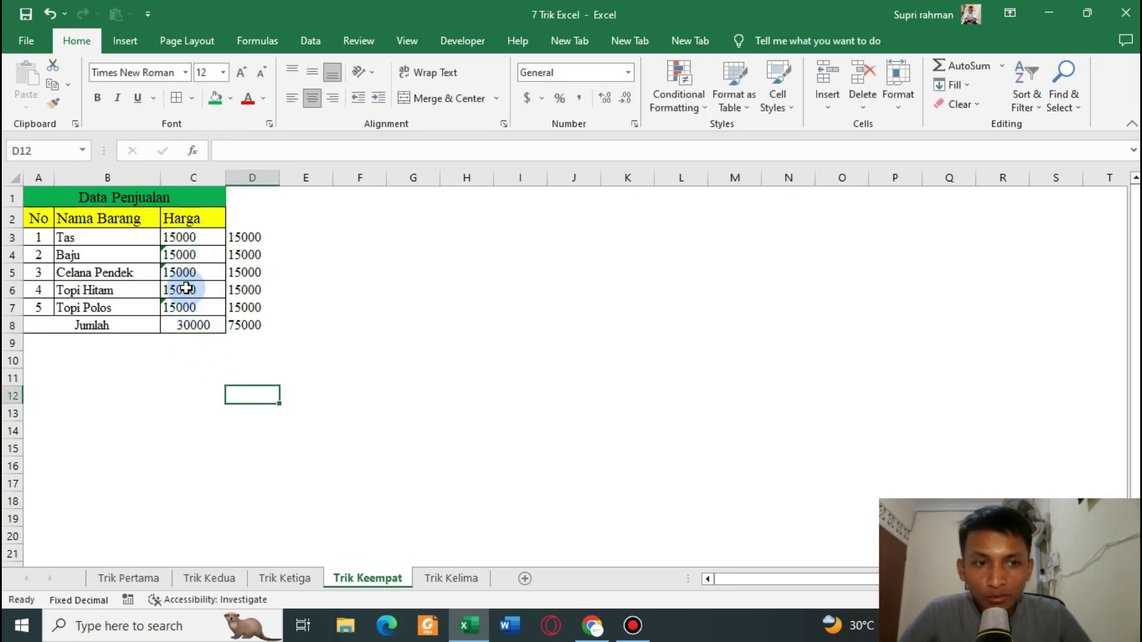
pyautogui.moveTo(38, 290); pyautogui.dragTo(191, 293)
pyautogui.moveTo(35, 237); pyautogui.dragTo(184, 224)
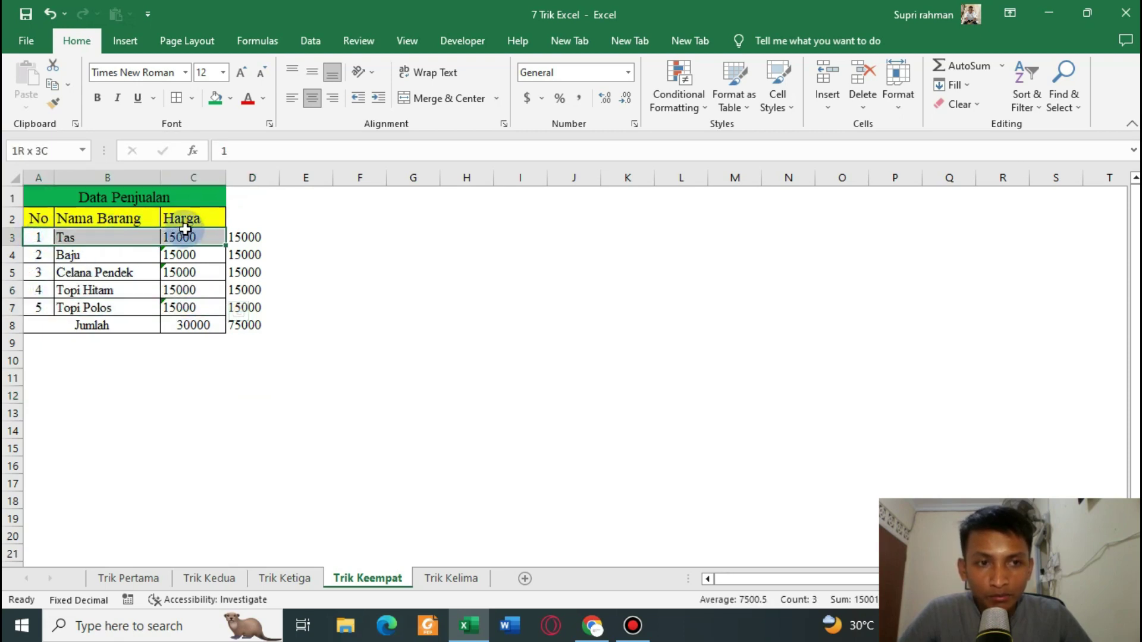
# Step: Examine the Topi Polos price in C7 and the Jumlah formula in C8 against the converted prices in column D
pyautogui.click(232, 355)
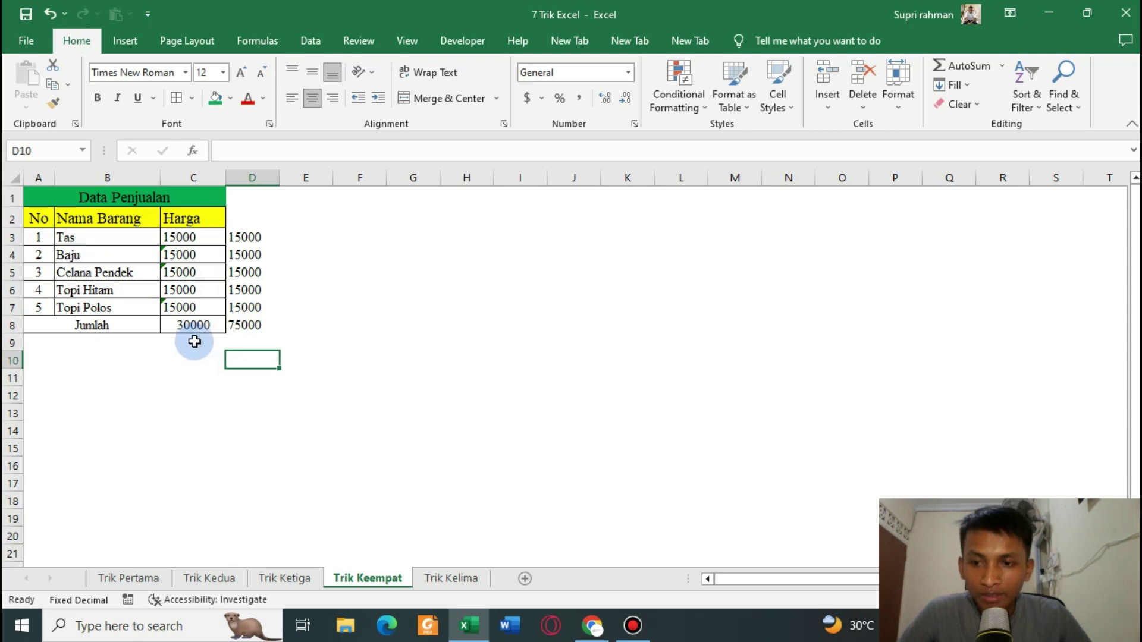
pyautogui.click(191, 307)
pyautogui.click(193, 346)
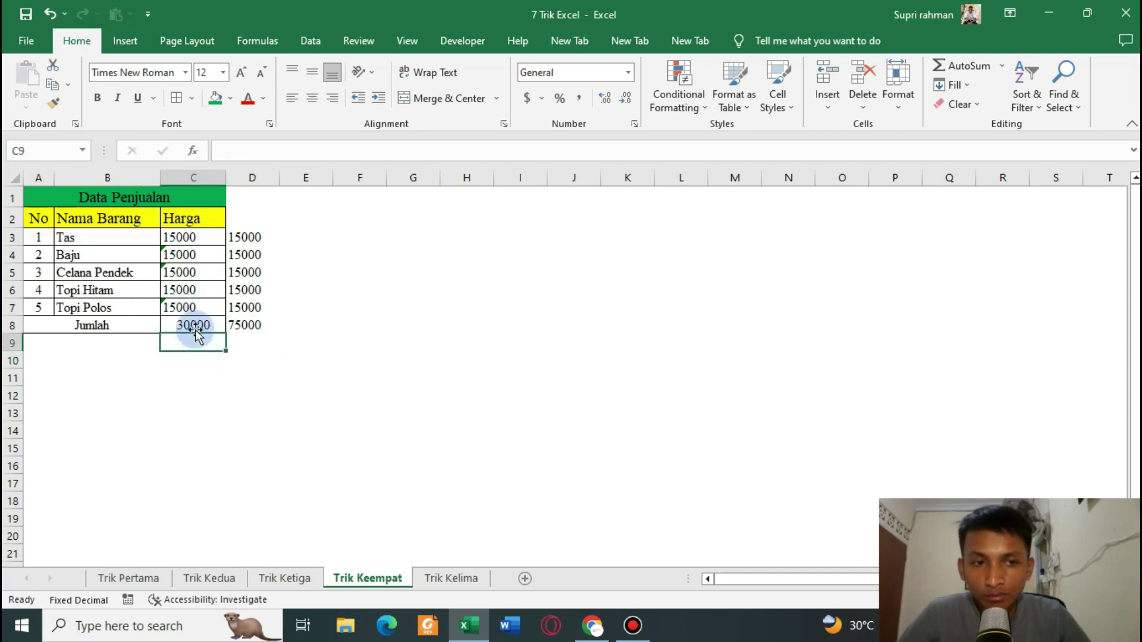
pyautogui.click(205, 308)
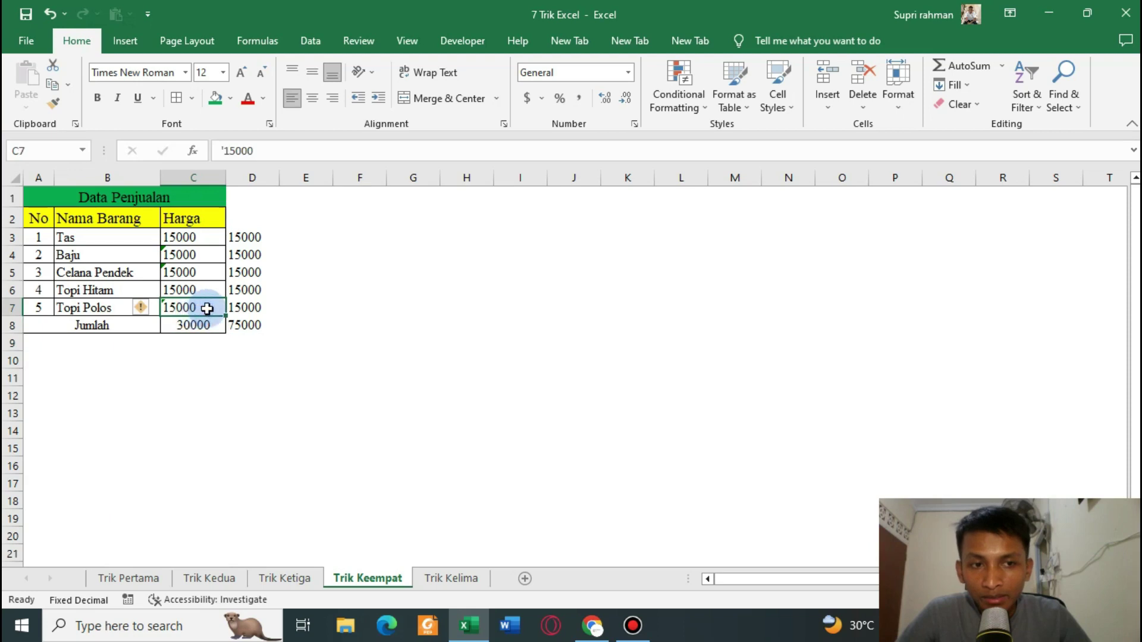
pyautogui.click(229, 411)
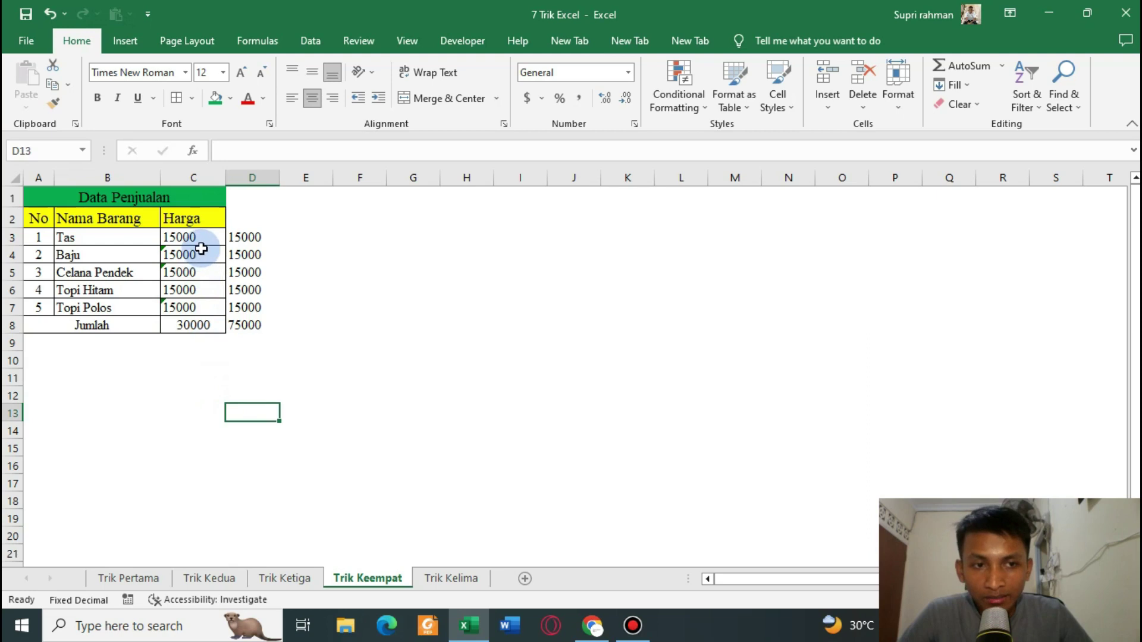
pyautogui.click(185, 331)
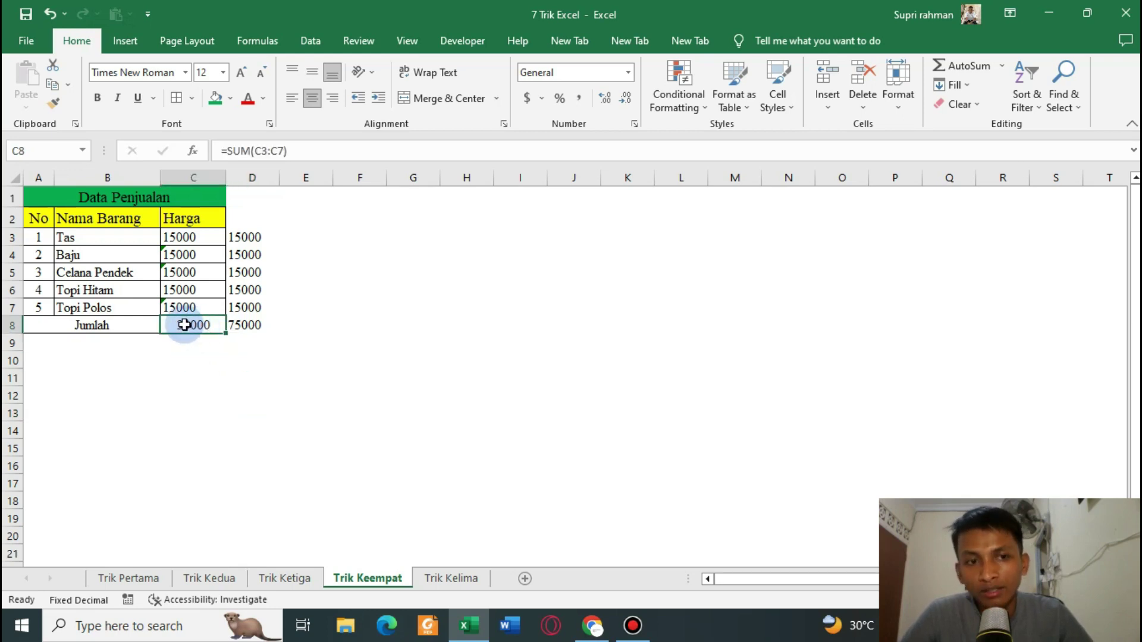
pyautogui.click(190, 354)
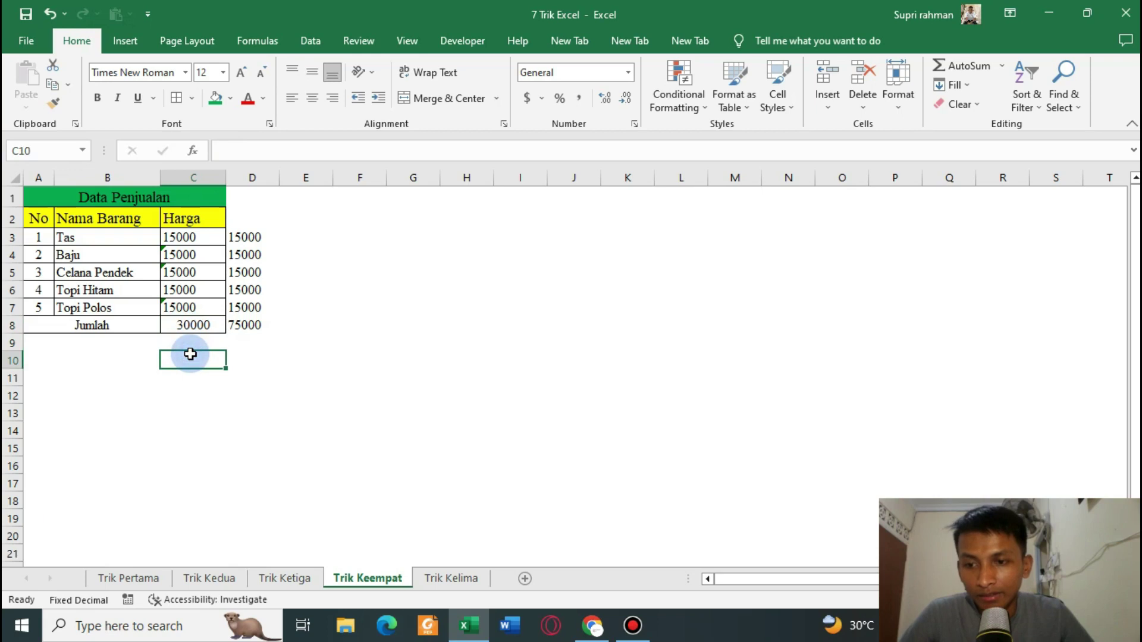
pyautogui.click(326, 372)
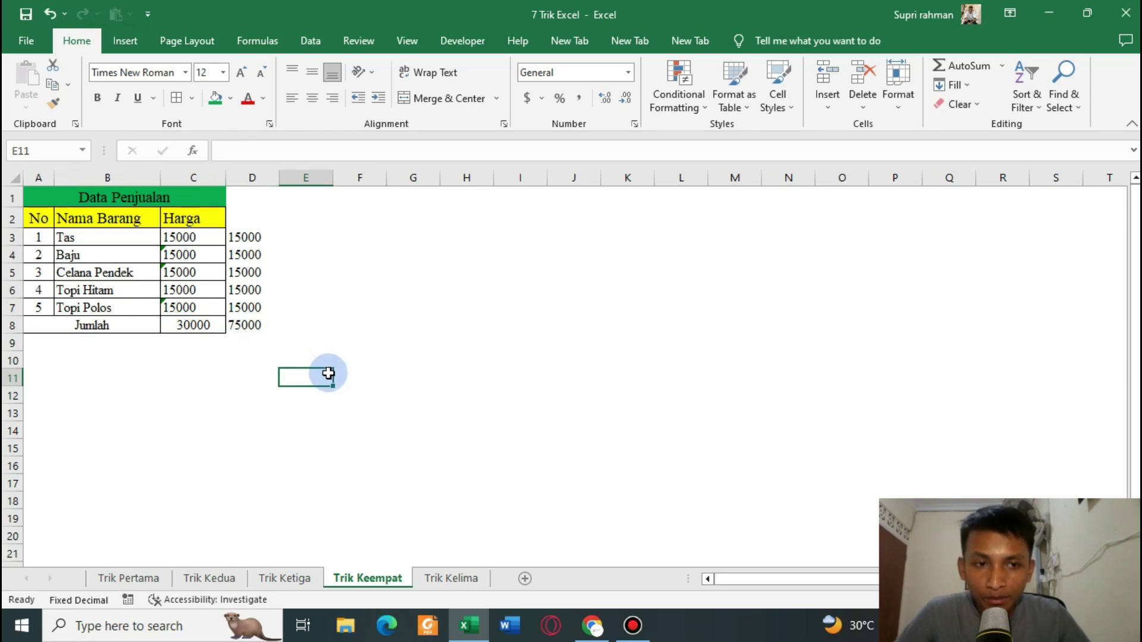
# Step: Open the Trik Kelima sheet containing the address table
pyautogui.click(458, 582)
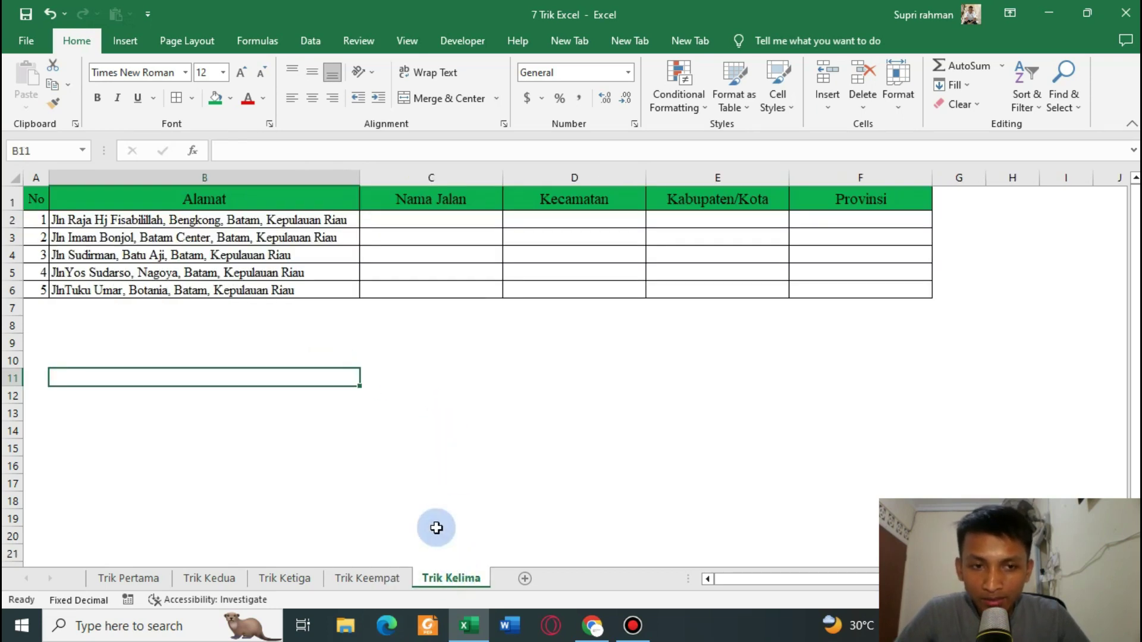
pyautogui.click(436, 408)
pyautogui.click(308, 359)
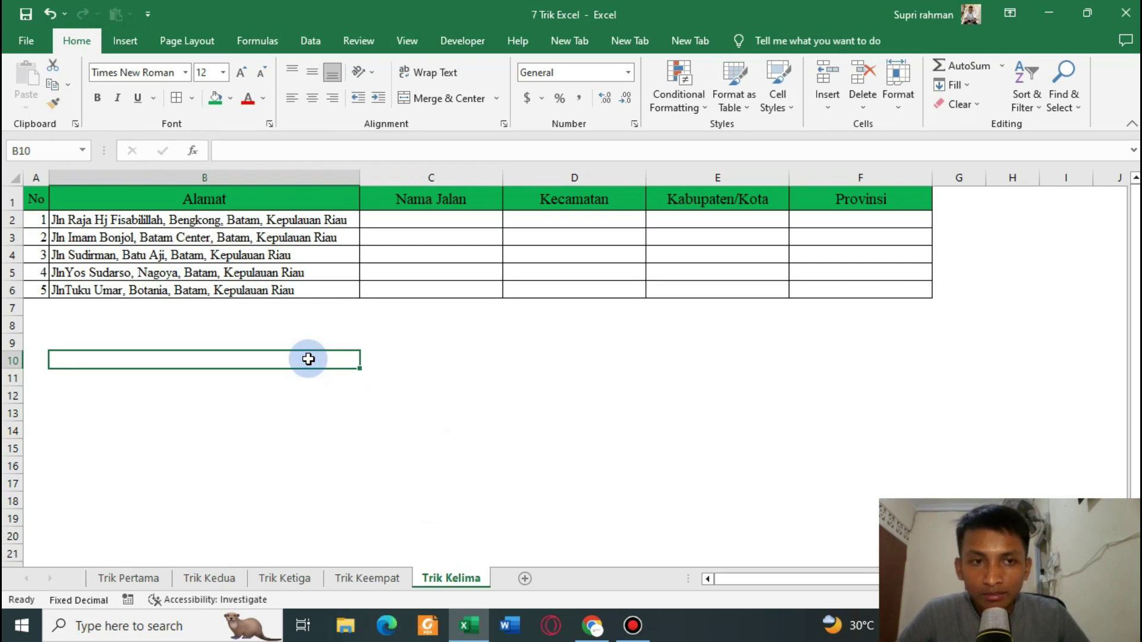
# Step: Examine the Alamat entries and the empty Nama Jalan, Kecamatan, Kabupaten/Kota and Provinsi columns of the address table
pyautogui.moveTo(39, 199); pyautogui.dragTo(844, 289)
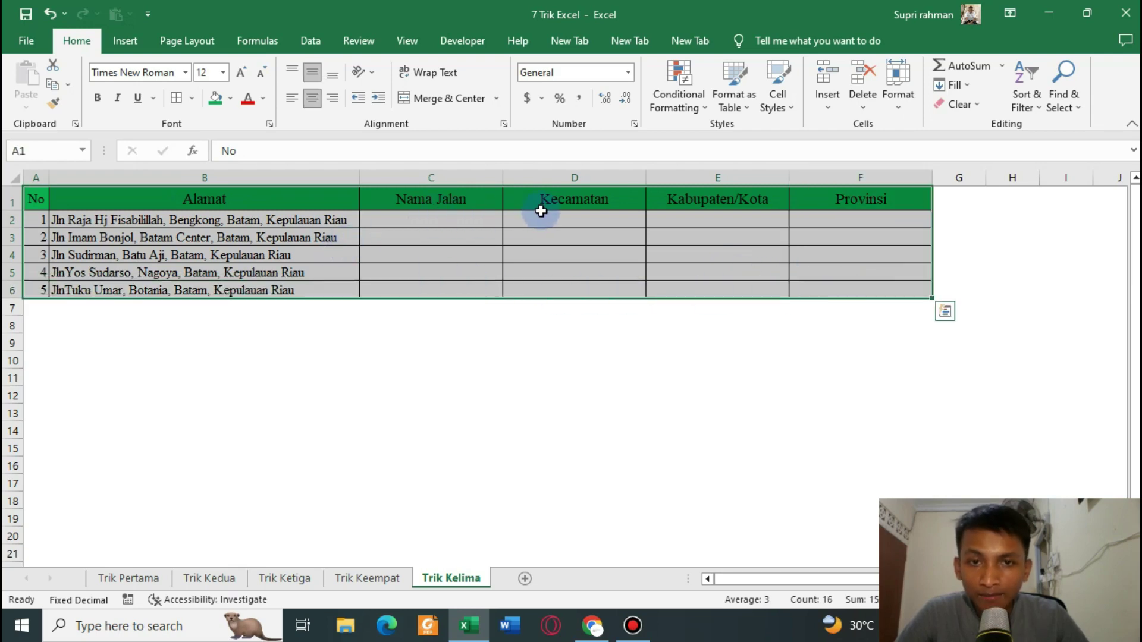
pyautogui.click(829, 219)
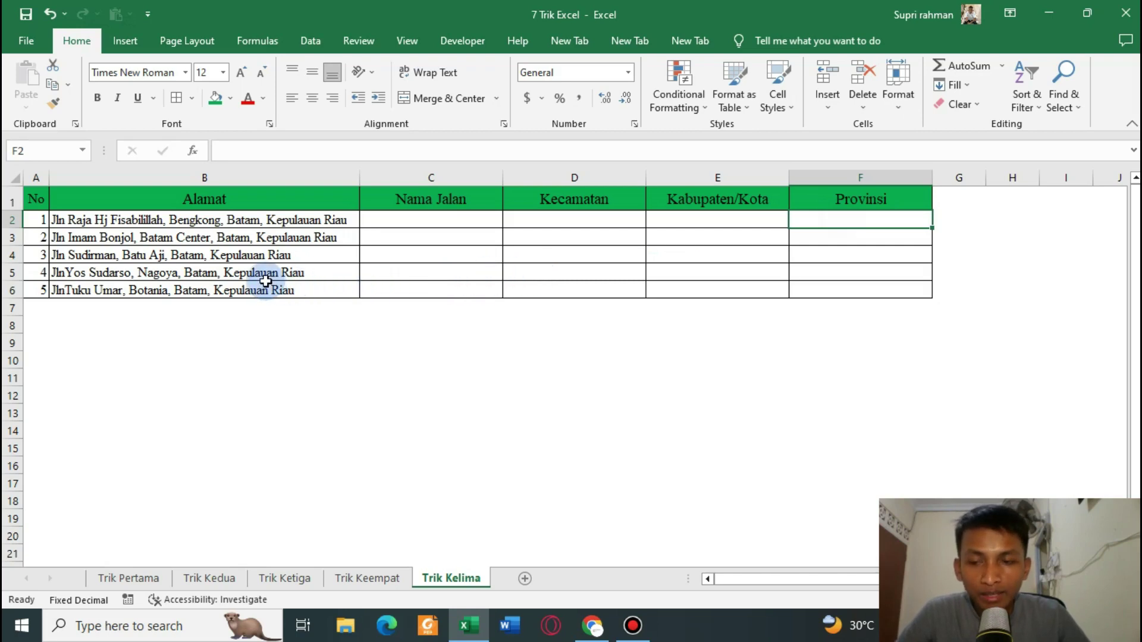
pyautogui.click(411, 219)
pyautogui.click(533, 219)
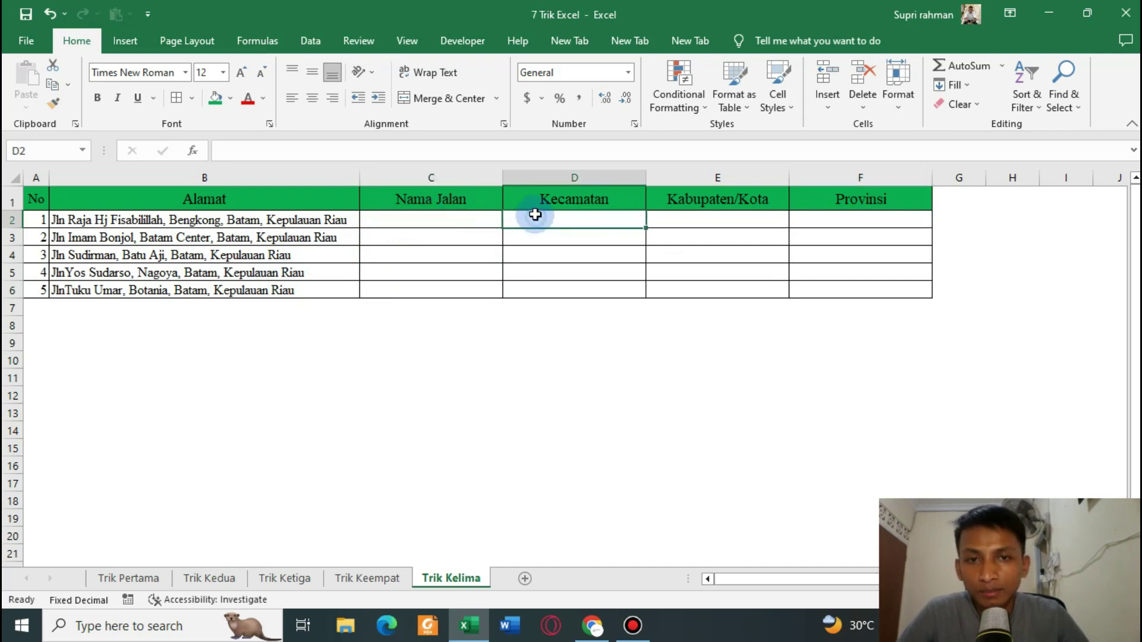
pyautogui.click(710, 220)
pyautogui.click(872, 216)
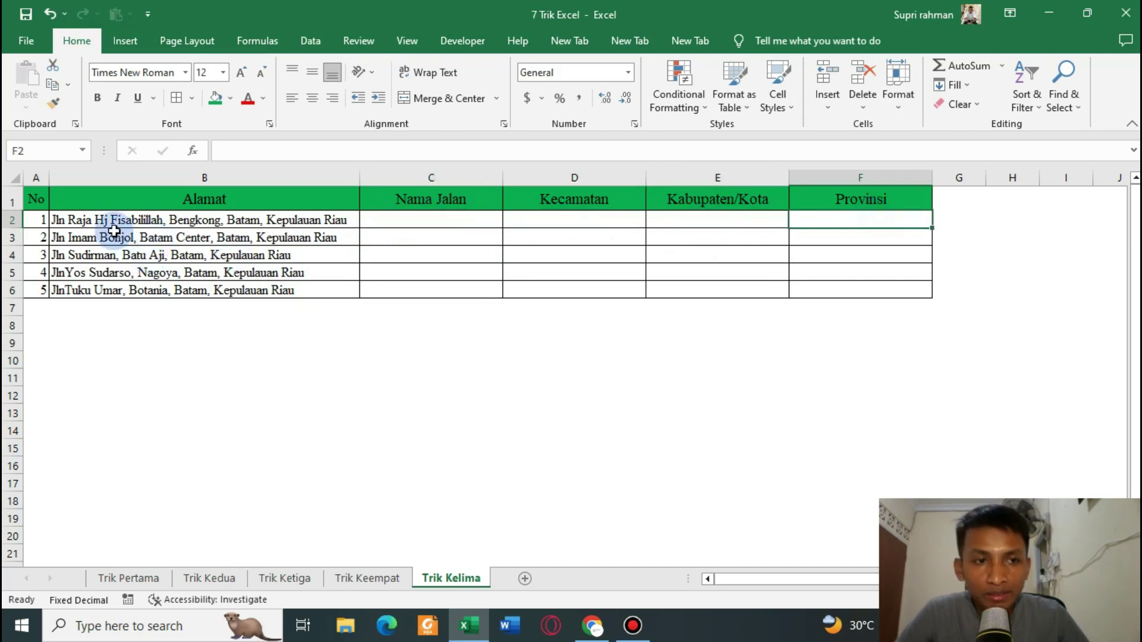
pyautogui.click(108, 220)
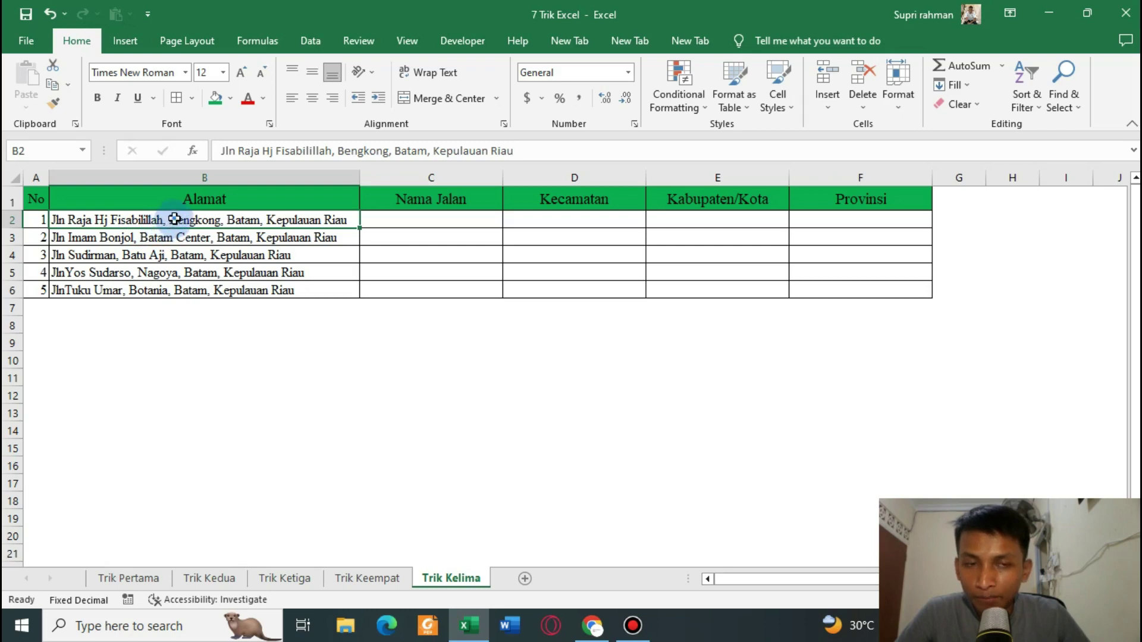
pyautogui.click(267, 255)
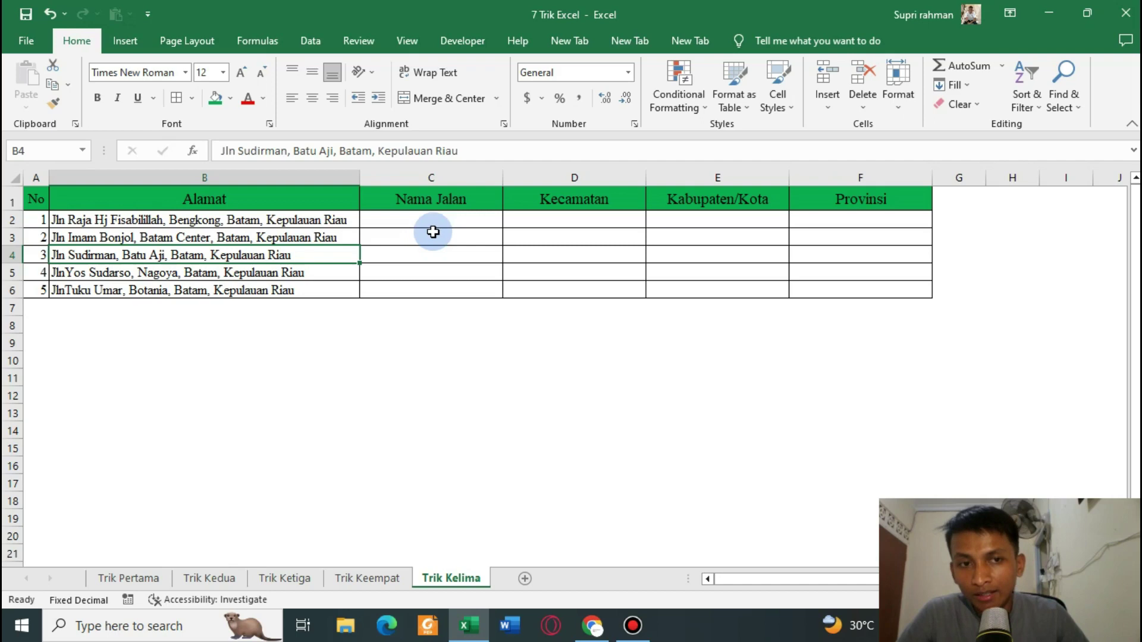
# Step: Start Text to Columns on the addresses in B2:B6 as delimited data, with Tab and Comma as the delimiters
pyautogui.click(145, 221)
pyautogui.moveTo(145, 221); pyautogui.dragTo(153, 290)
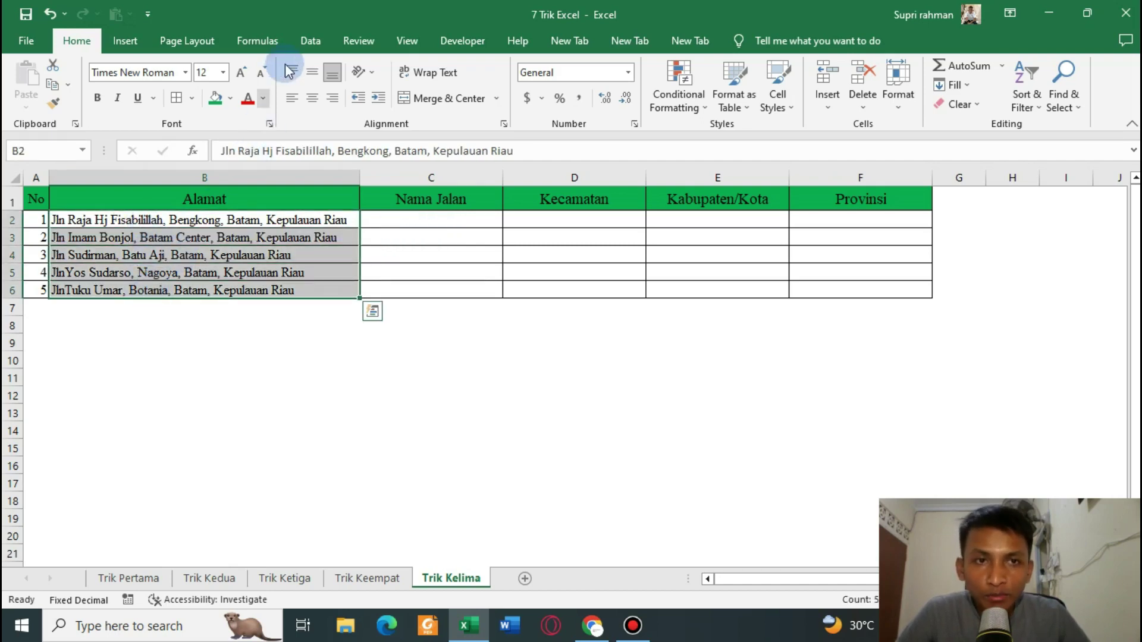
pyautogui.click(302, 41)
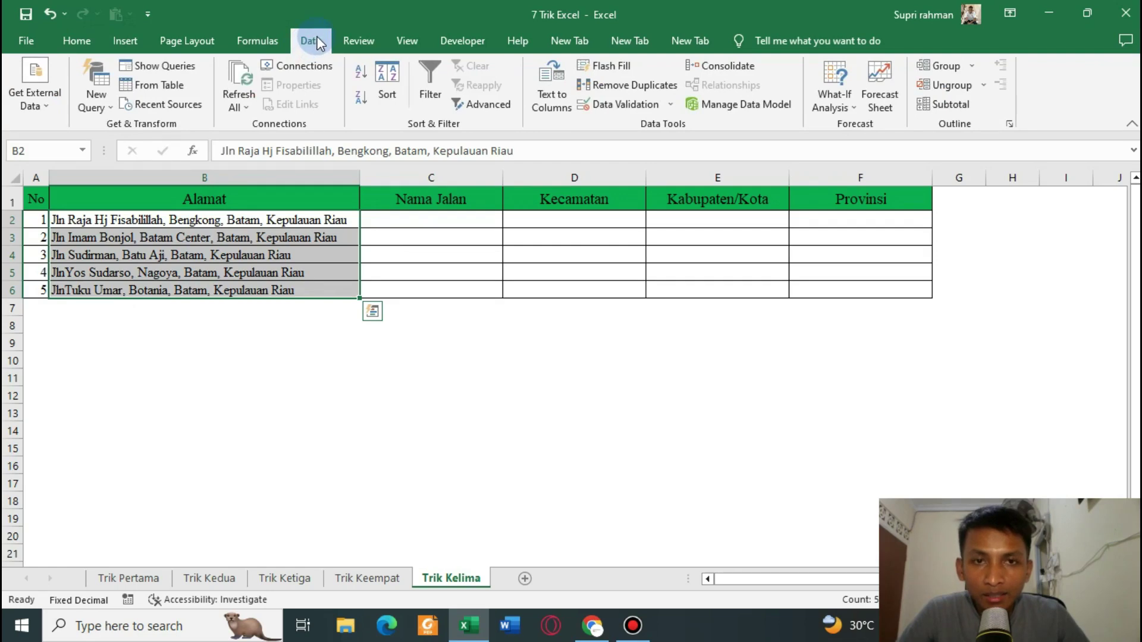
pyautogui.click(552, 106)
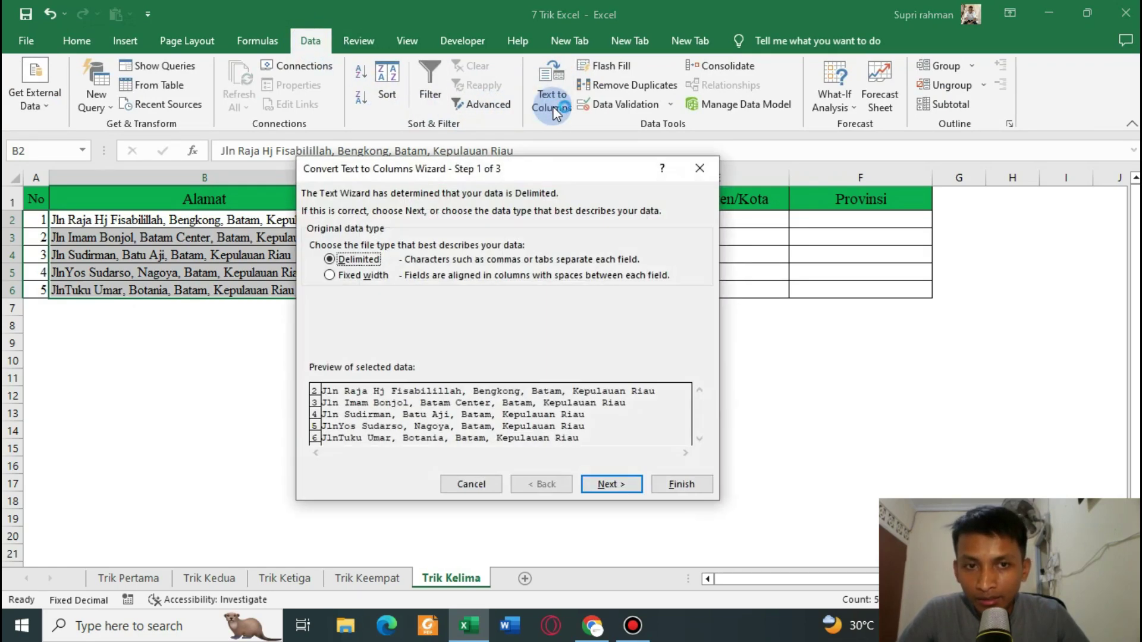
pyautogui.moveTo(503, 167); pyautogui.dragTo(548, 167)
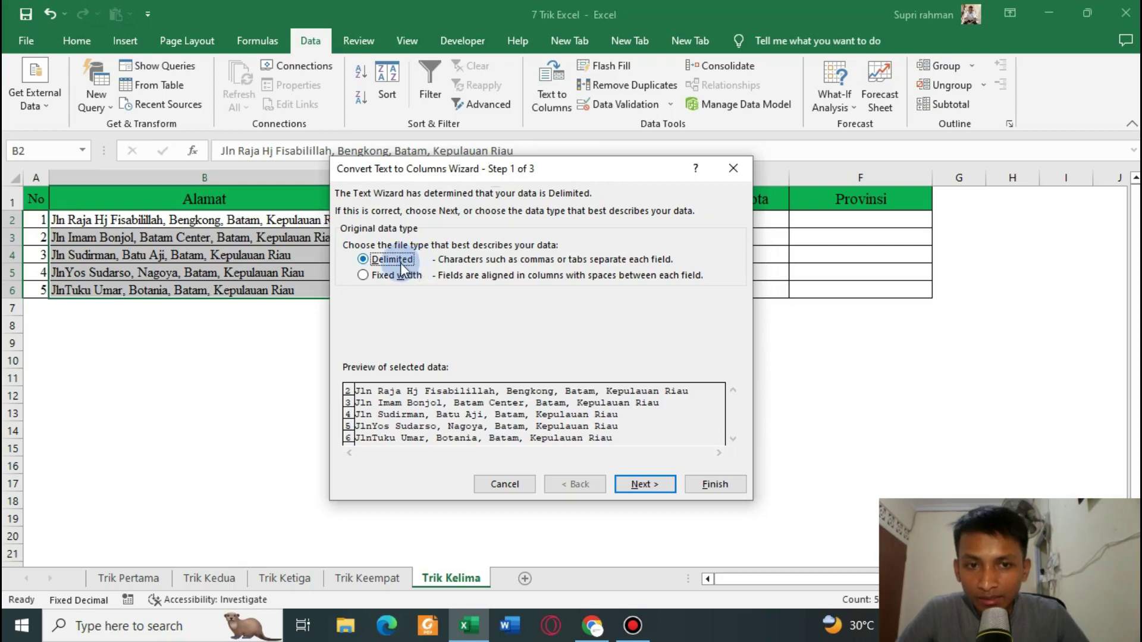
pyautogui.click(660, 484)
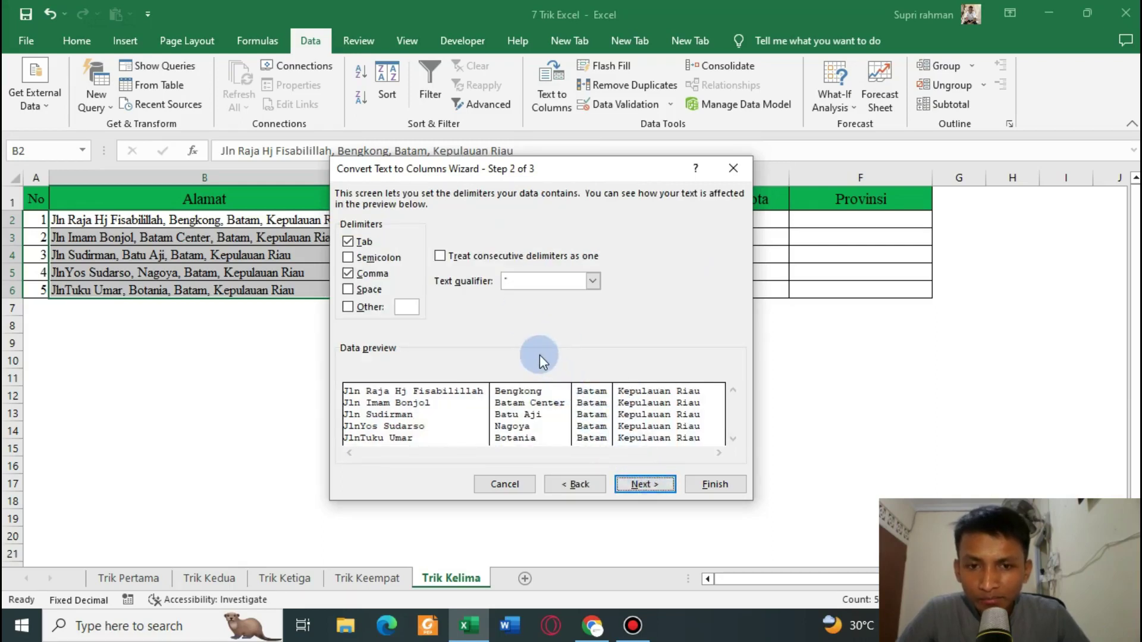
pyautogui.click(655, 483)
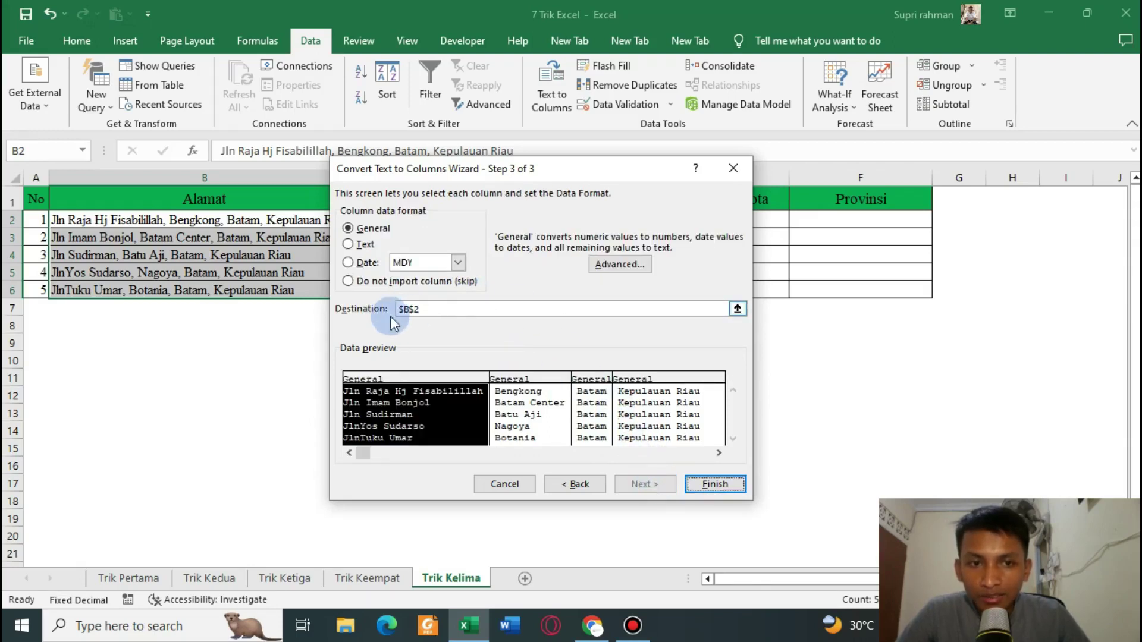
# Step: Set the Text to Columns destination to $C$2:$F$6 with the General format and finish splitting the addresses
pyautogui.moveTo(627, 170); pyautogui.dragTo(423, 199)
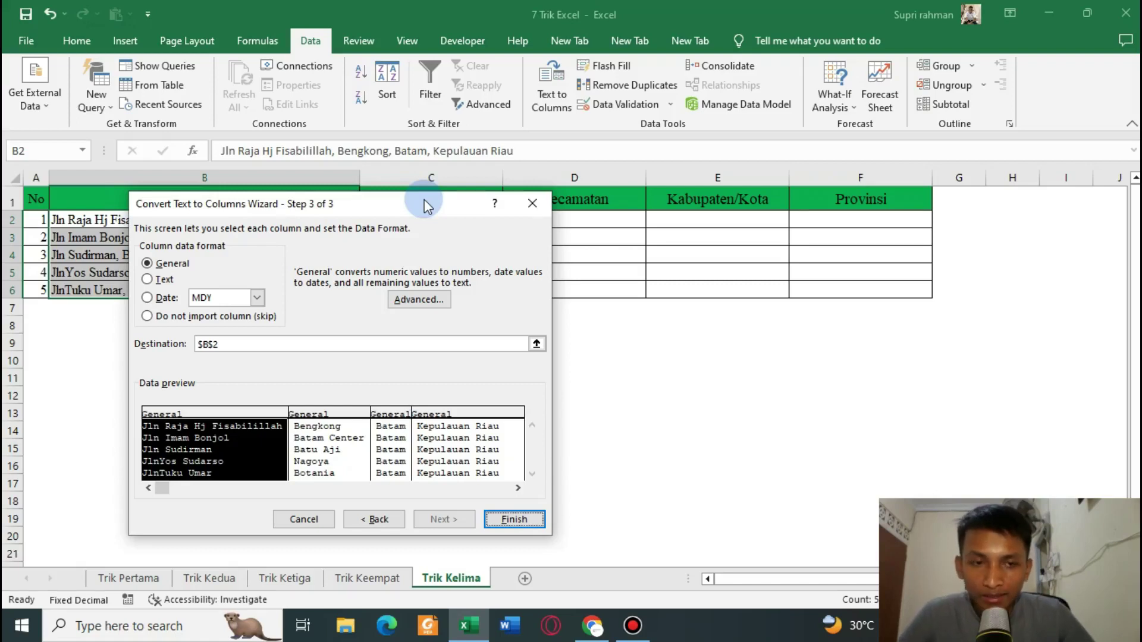
pyautogui.moveTo(387, 201); pyautogui.dragTo(373, 199)
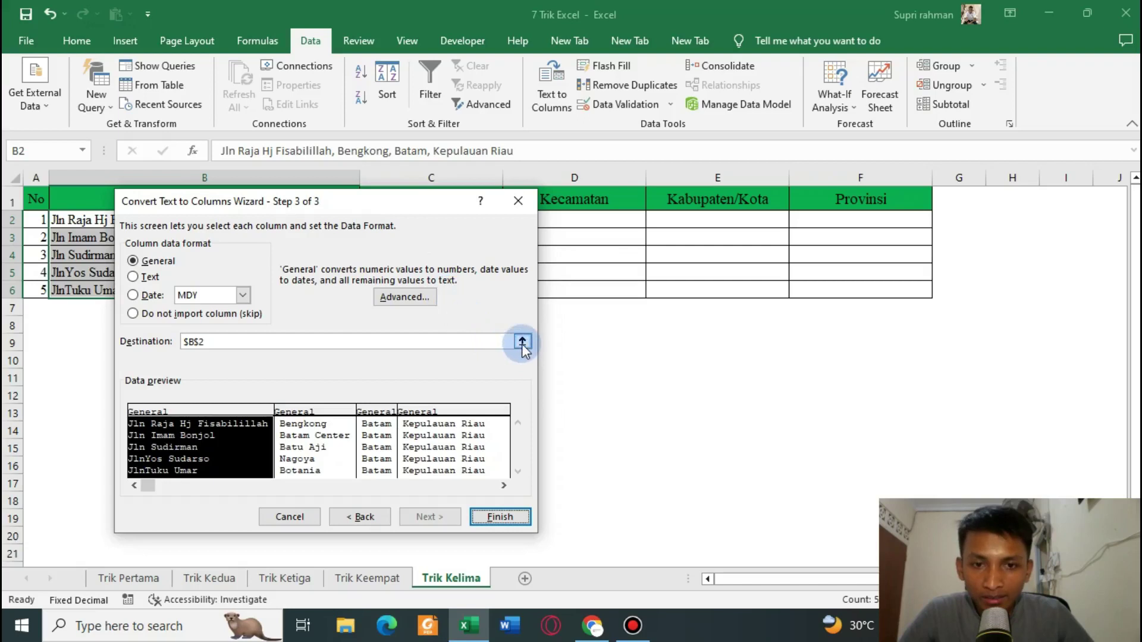
pyautogui.click(522, 341)
pyautogui.moveTo(416, 205); pyautogui.dragTo(384, 126)
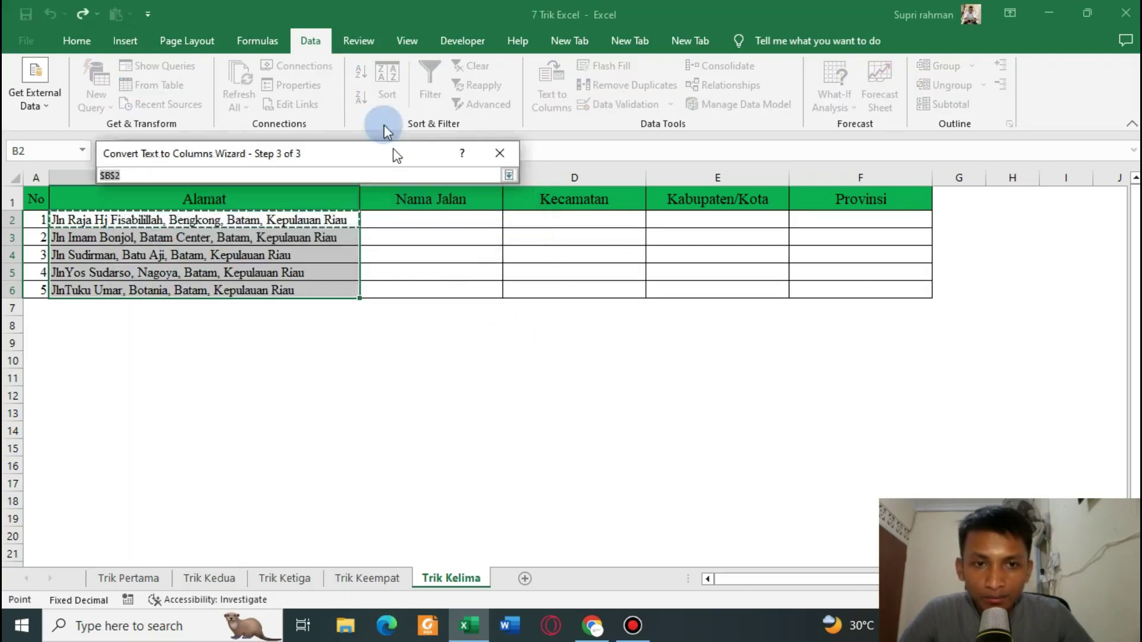
pyautogui.moveTo(398, 219); pyautogui.dragTo(824, 286)
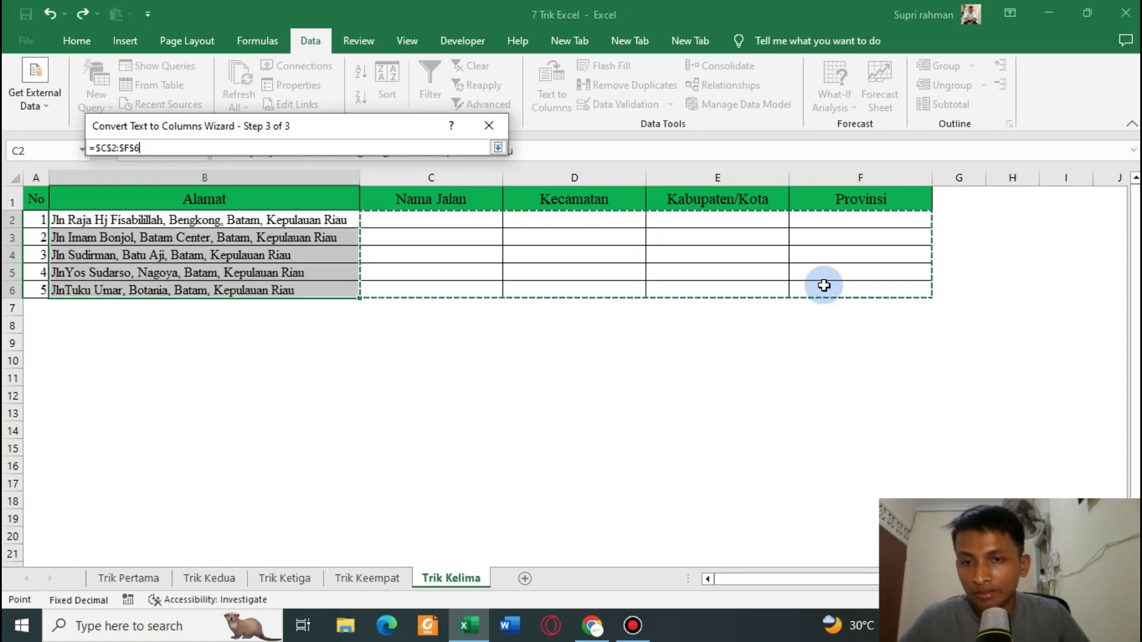
pyautogui.click(498, 147)
pyautogui.moveTo(336, 127); pyautogui.dragTo(639, 148)
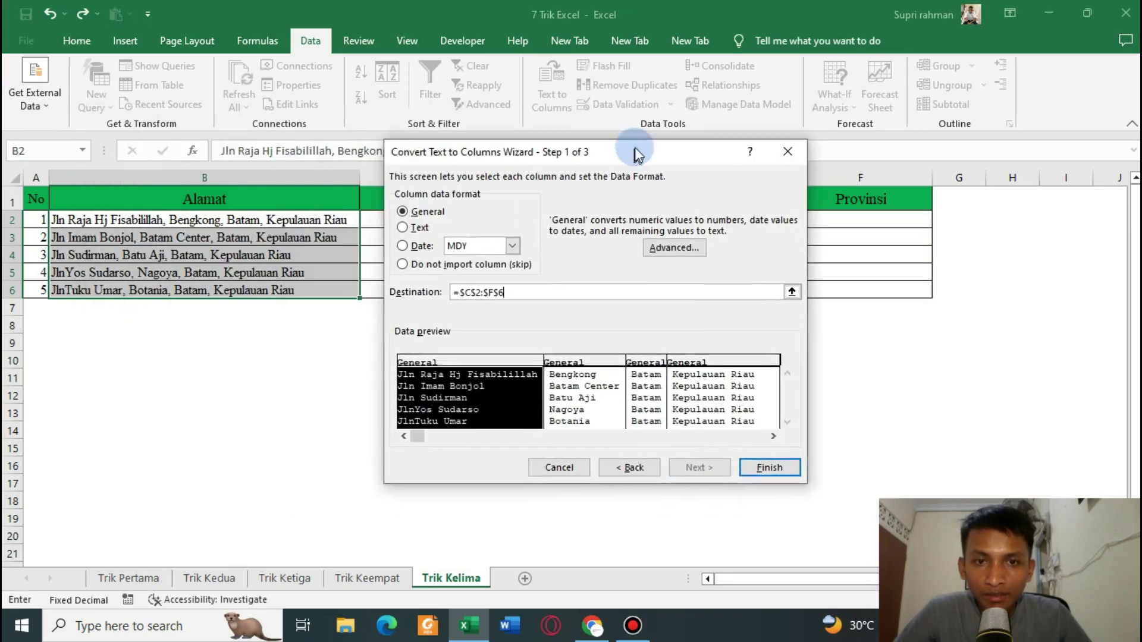
pyautogui.click(471, 441)
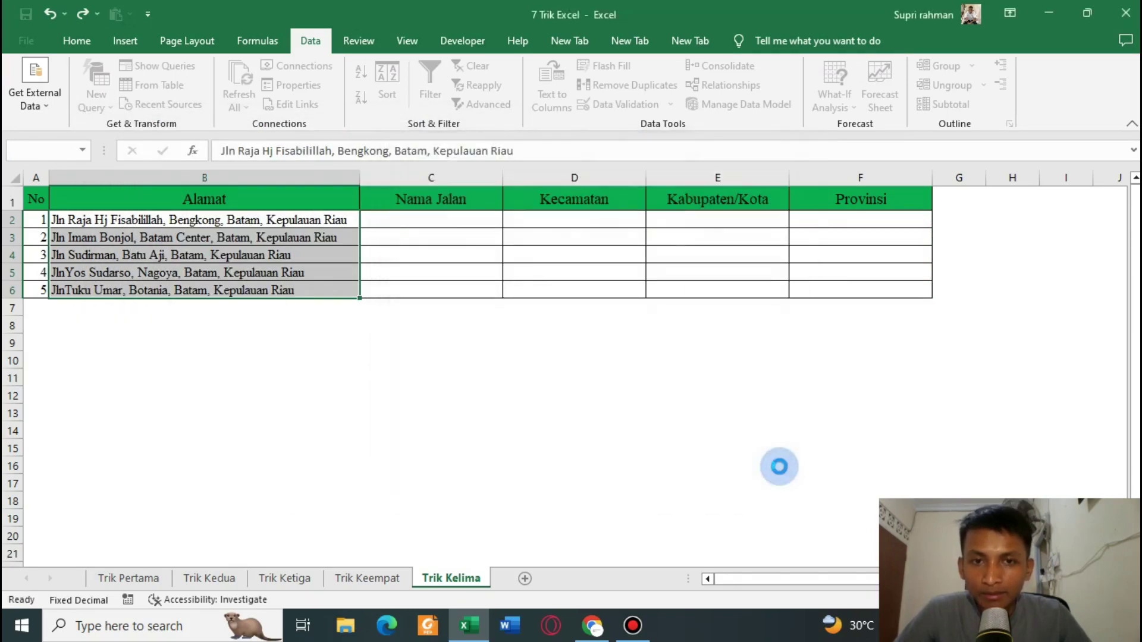
pyautogui.click(602, 290)
# Step: Check the split address parts in row 2 under Nama Jalan, Kecamatan, Kabupaten/Kota and Provinsi
pyautogui.click(522, 359)
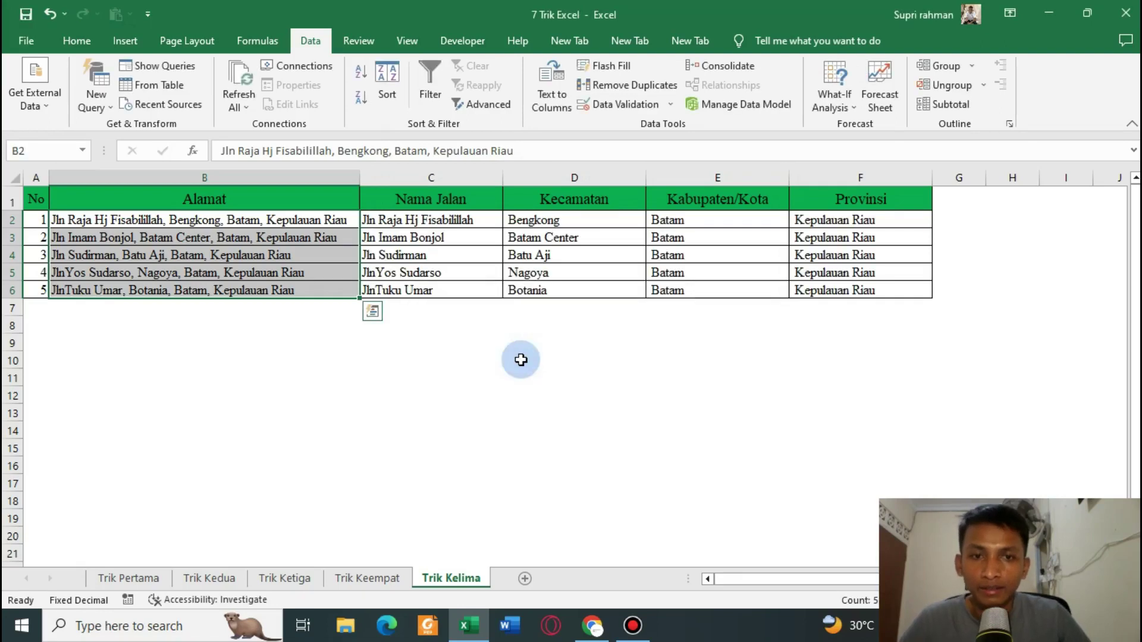
pyautogui.click(521, 360)
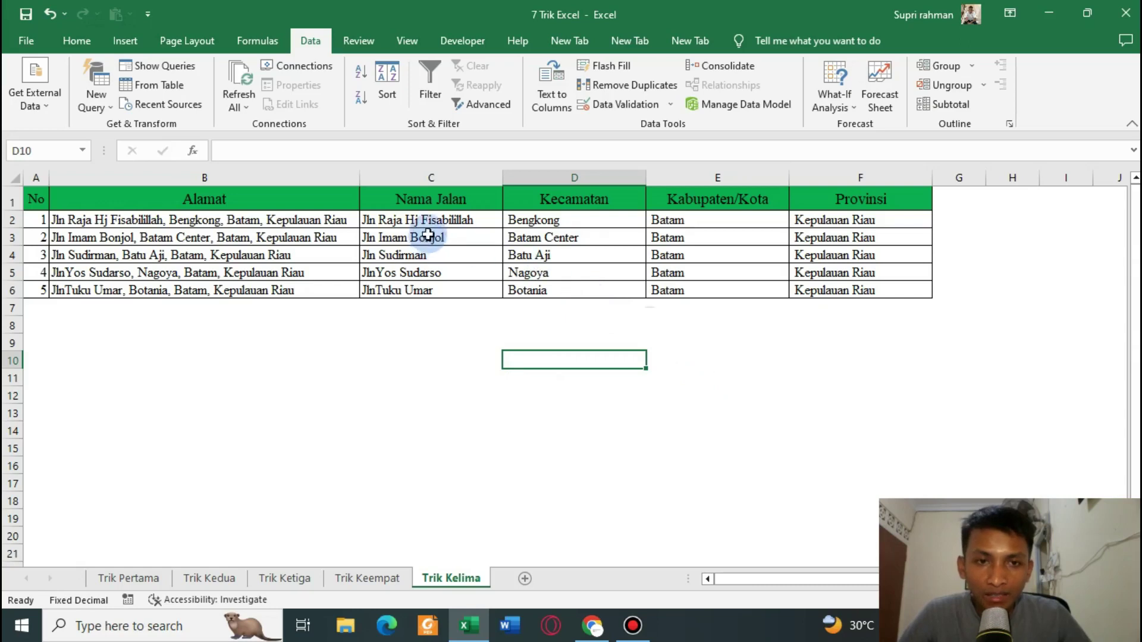
pyautogui.click(438, 218)
pyautogui.click(591, 221)
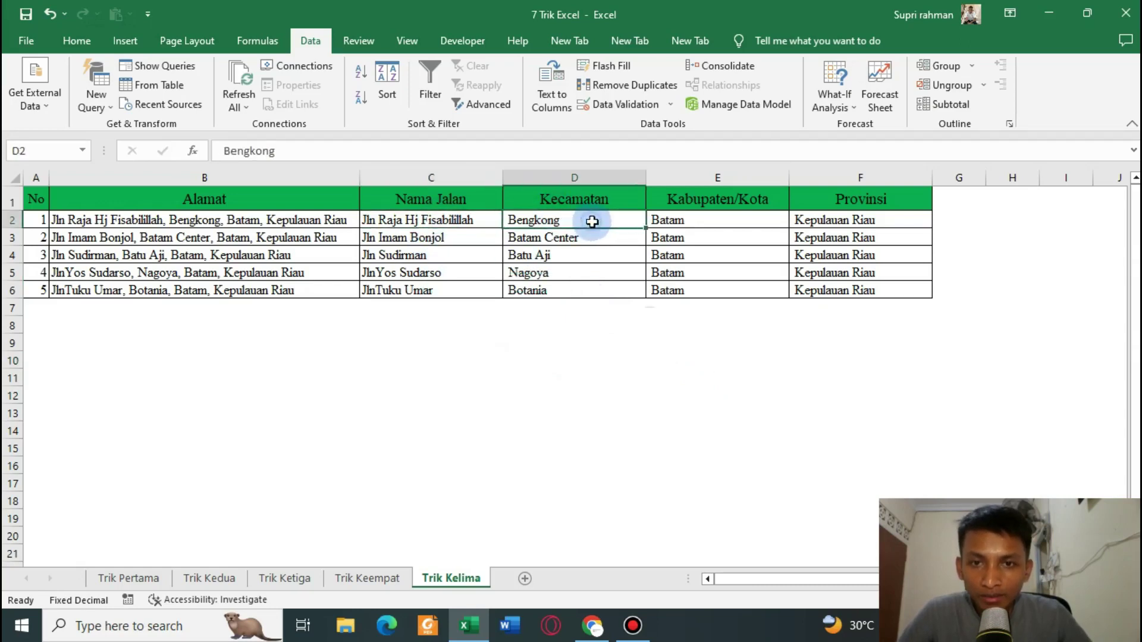
pyautogui.click(738, 219)
pyautogui.click(862, 226)
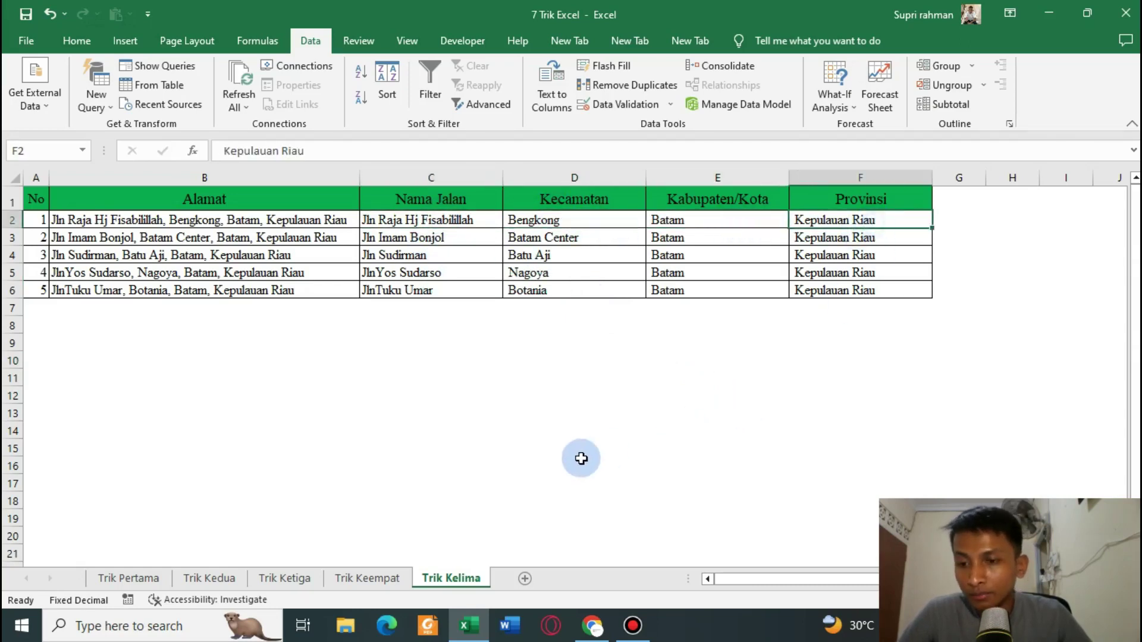